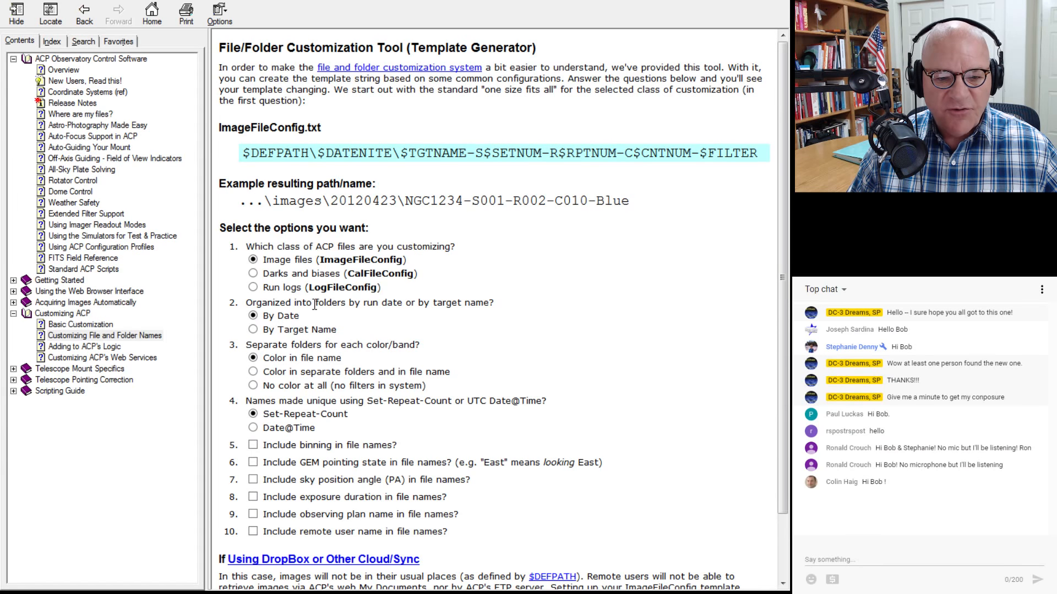
Examine the $DEFPATH and $DATENITE tokens in the ImageFileConfig.txt template string
{"action": "left_click_drag", "start_coordinate": [315, 303], "coordinate": [381, 304]}
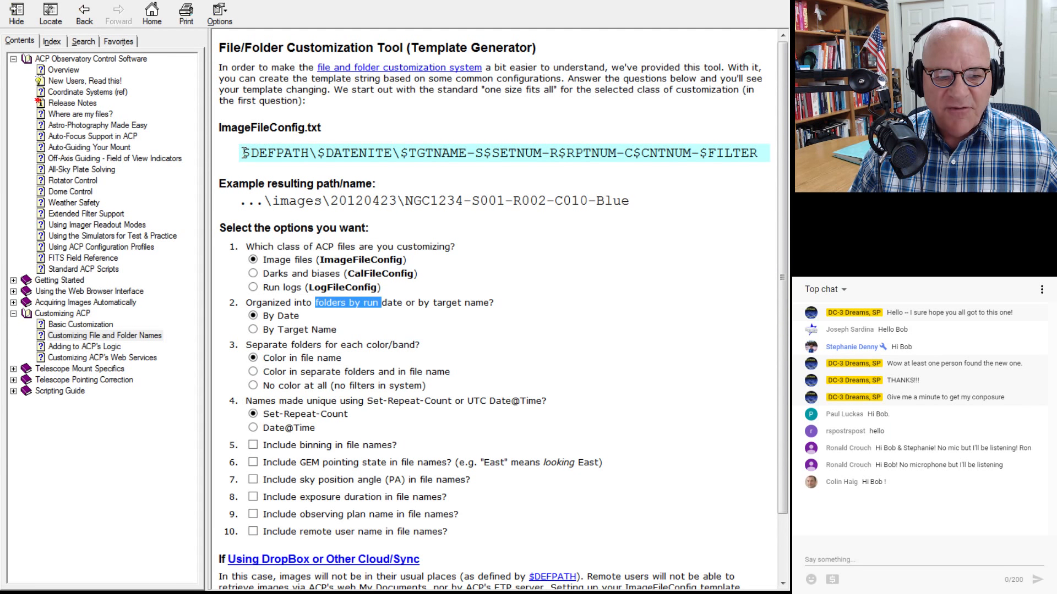
{"action": "double_click", "coordinate": [260, 154]}
{"action": "left_click", "coordinate": [306, 153]}
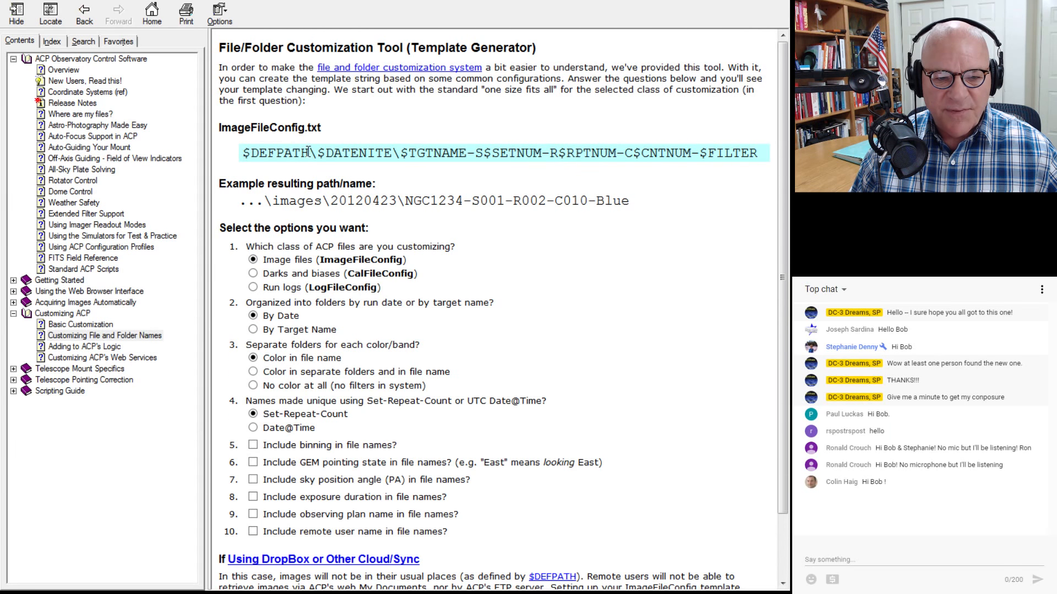
{"action": "left_click_drag", "start_coordinate": [309, 153], "coordinate": [242, 155]}
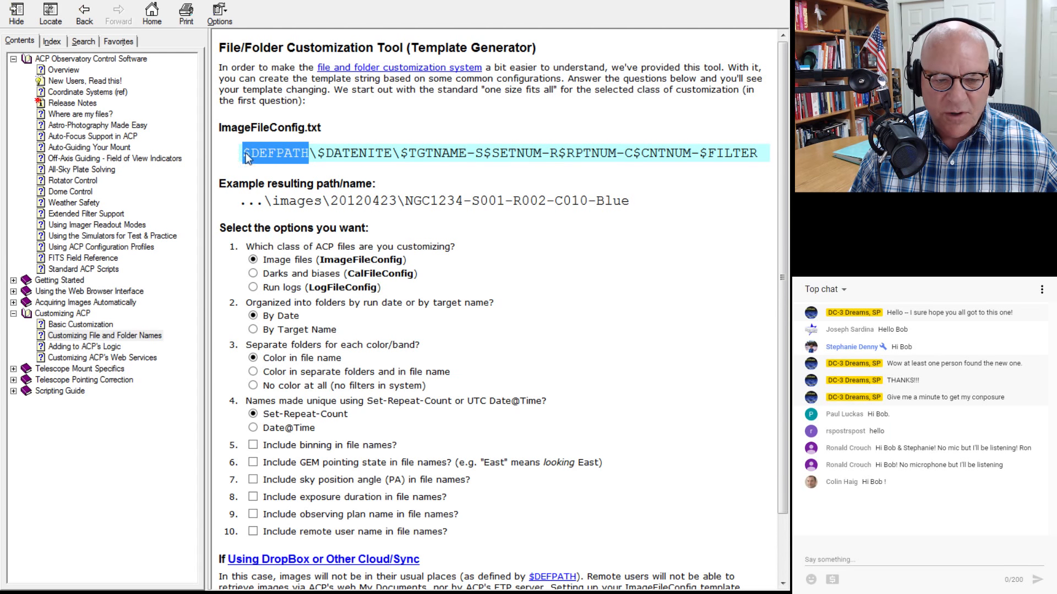
{"action": "left_click", "coordinate": [303, 153]}
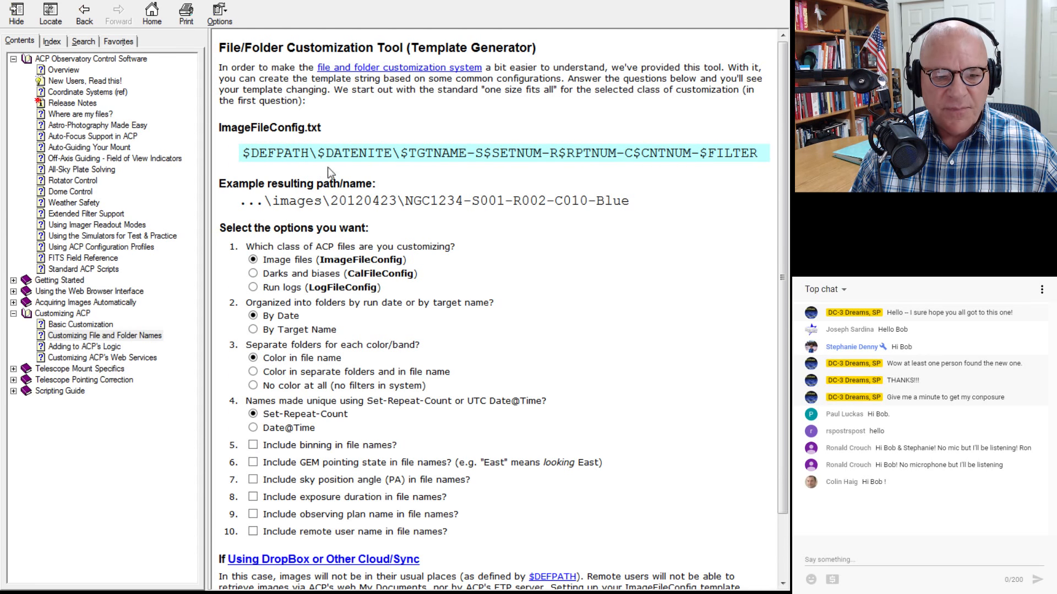
{"action": "left_click_drag", "start_coordinate": [326, 153], "coordinate": [392, 153]}
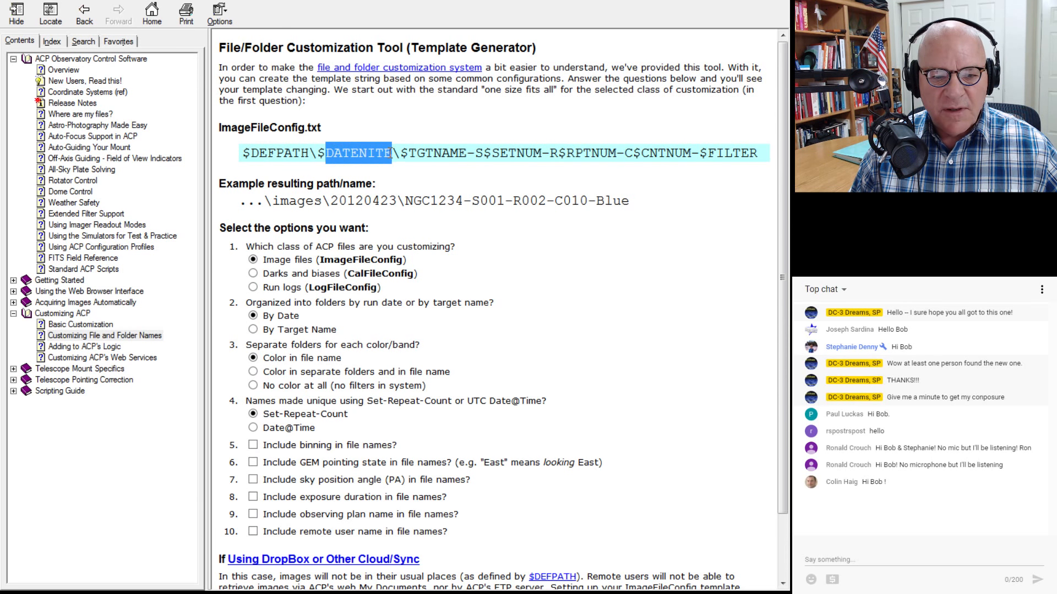
Organize the image folders by target name and compare the $TGTNAME folder token with the example path
{"action": "left_click", "coordinate": [252, 329]}
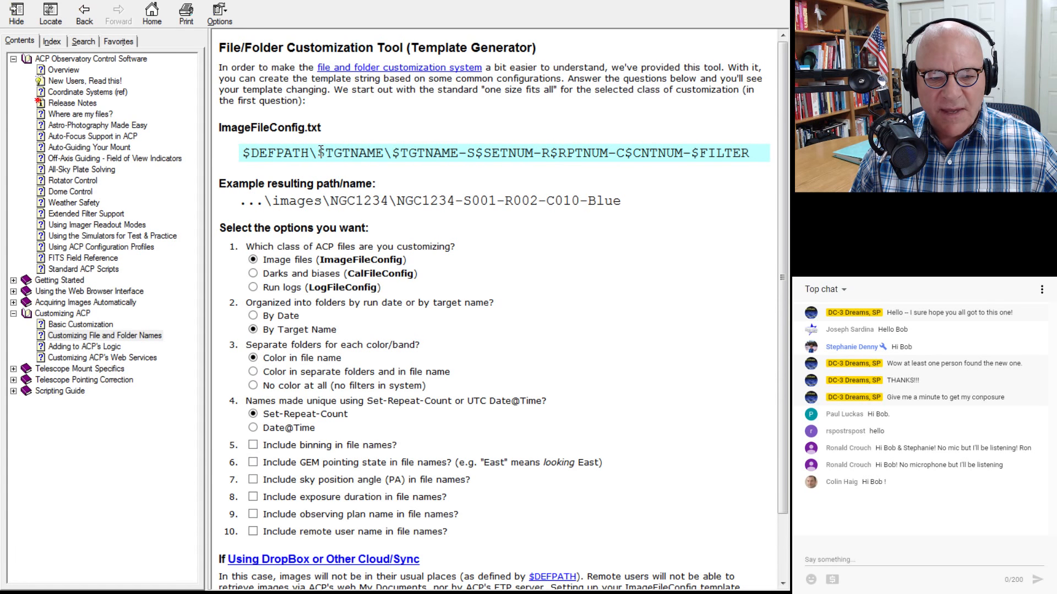
{"action": "double_click", "coordinate": [363, 153]}
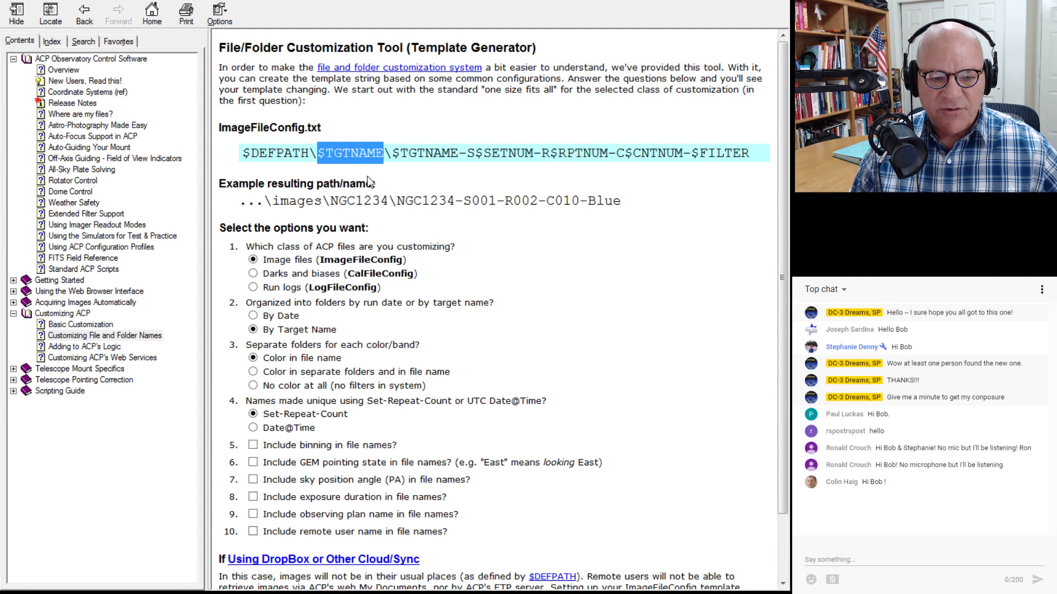
{"action": "left_click_drag", "start_coordinate": [330, 201], "coordinate": [391, 204]}
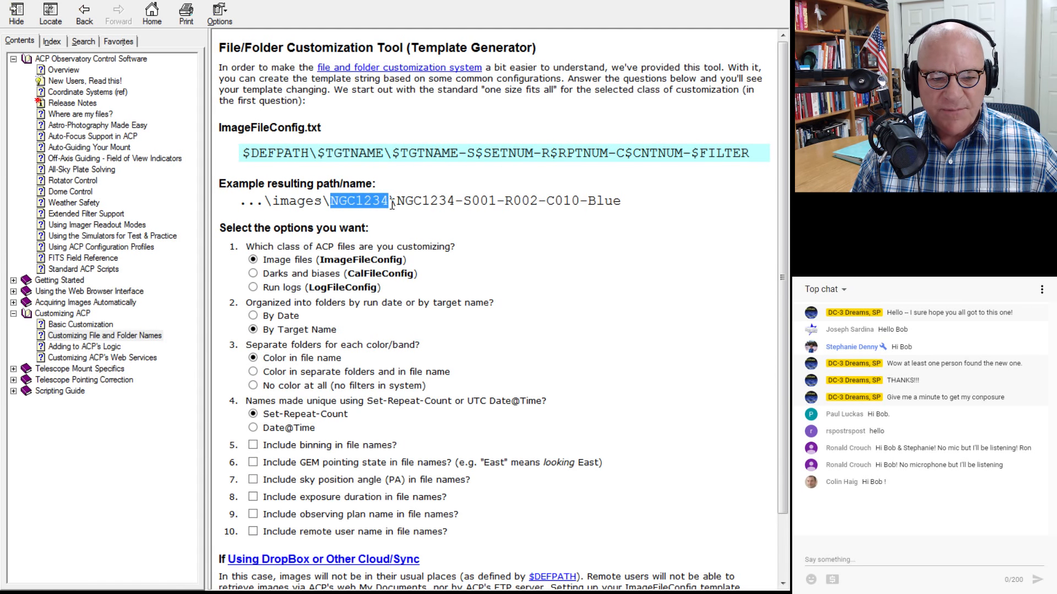
{"action": "double_click", "coordinate": [323, 152]}
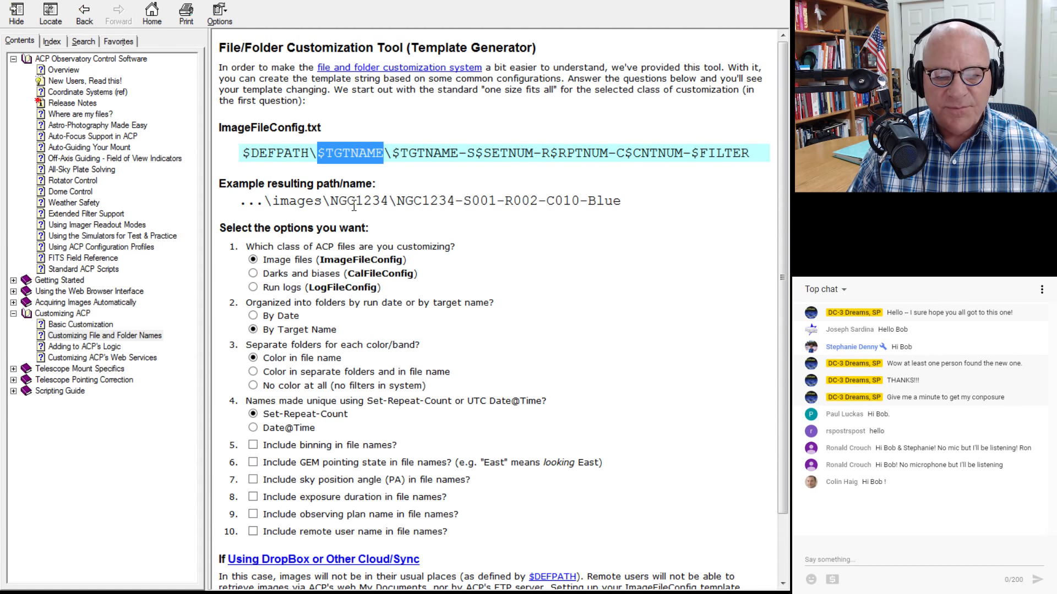
{"action": "left_click", "coordinate": [253, 317]}
{"action": "left_click", "coordinate": [253, 330]}
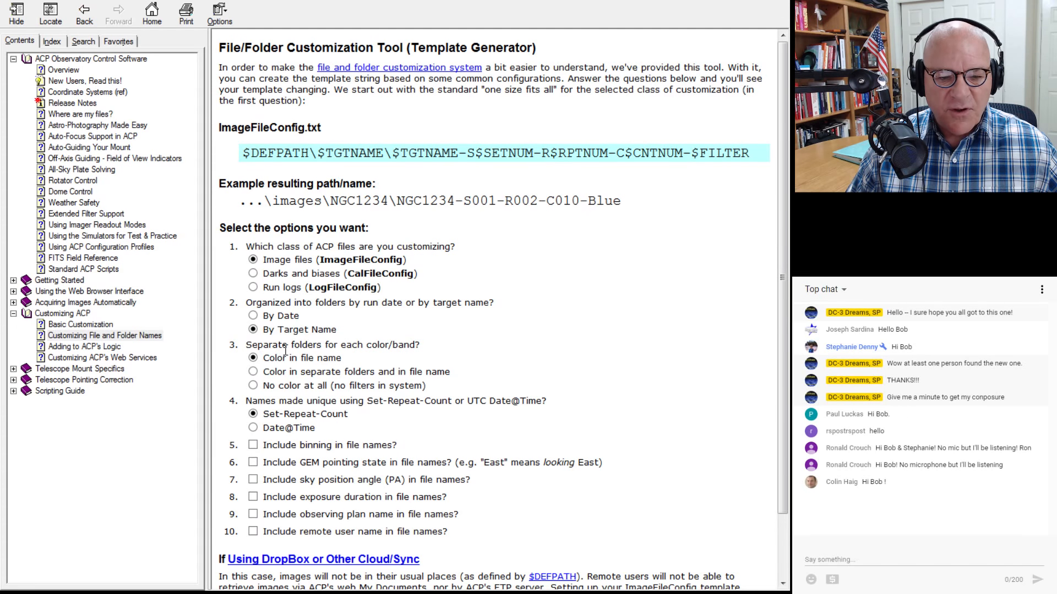
Try the option for color in separate folders and in the file name, and inspect the full template string
{"action": "scroll", "coordinate": [283, 348], "scroll_direction": "down", "scroll_amount": 3}
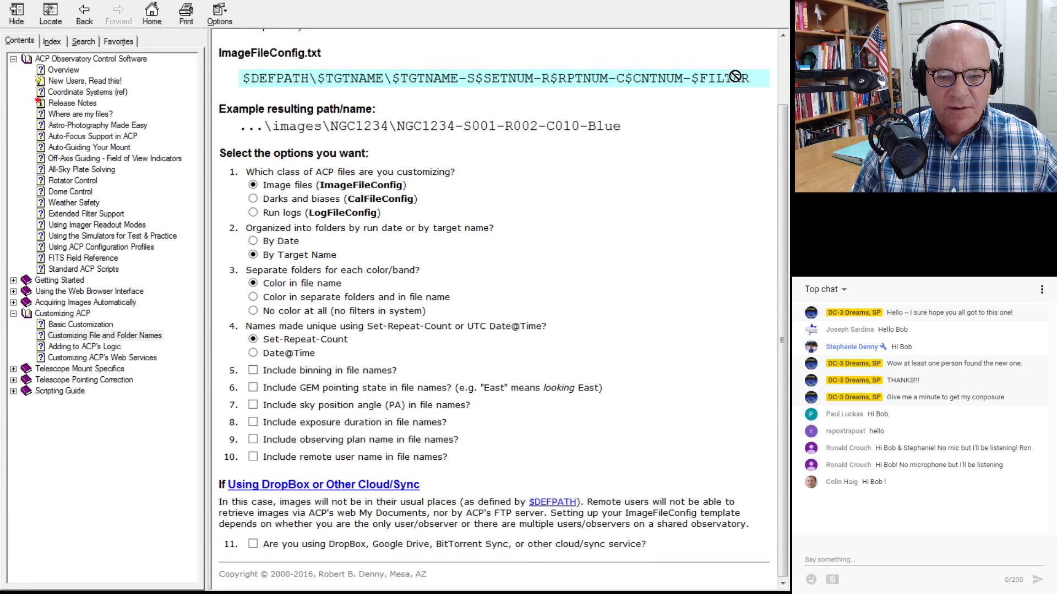
{"action": "left_click_drag", "start_coordinate": [749, 82], "coordinate": [693, 86]}
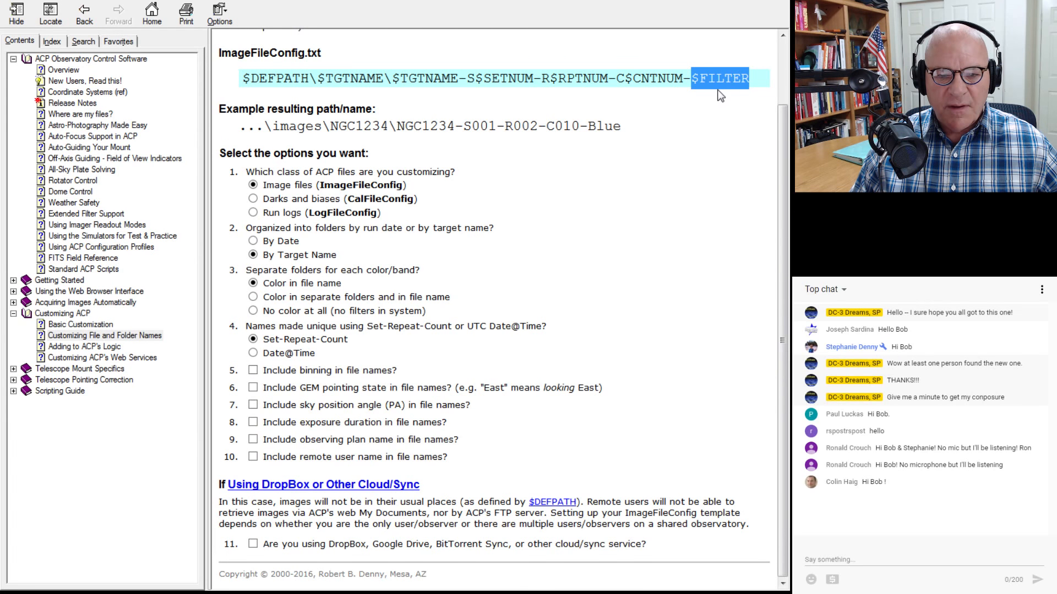
{"action": "left_click", "coordinate": [252, 297]}
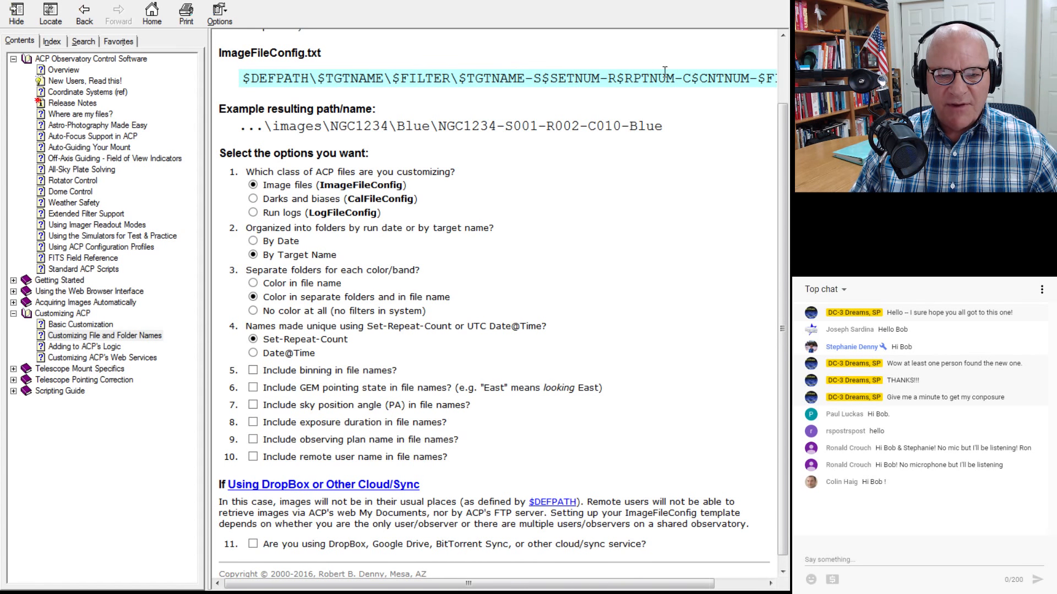
{"action": "left_click_drag", "start_coordinate": [660, 583], "coordinate": [712, 583]}
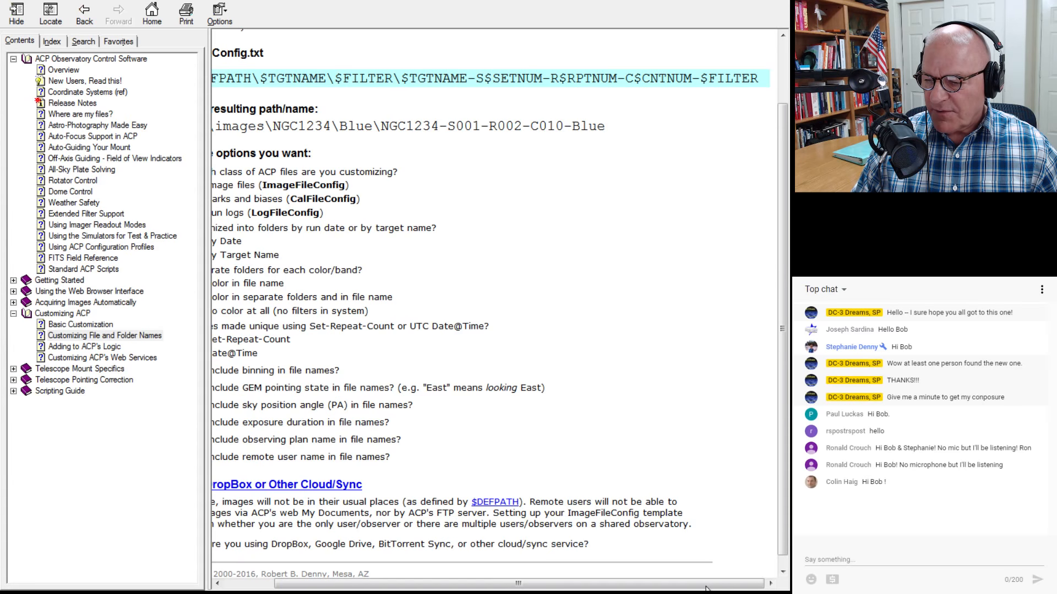
{"action": "left_click_drag", "start_coordinate": [706, 588], "coordinate": [586, 587]}
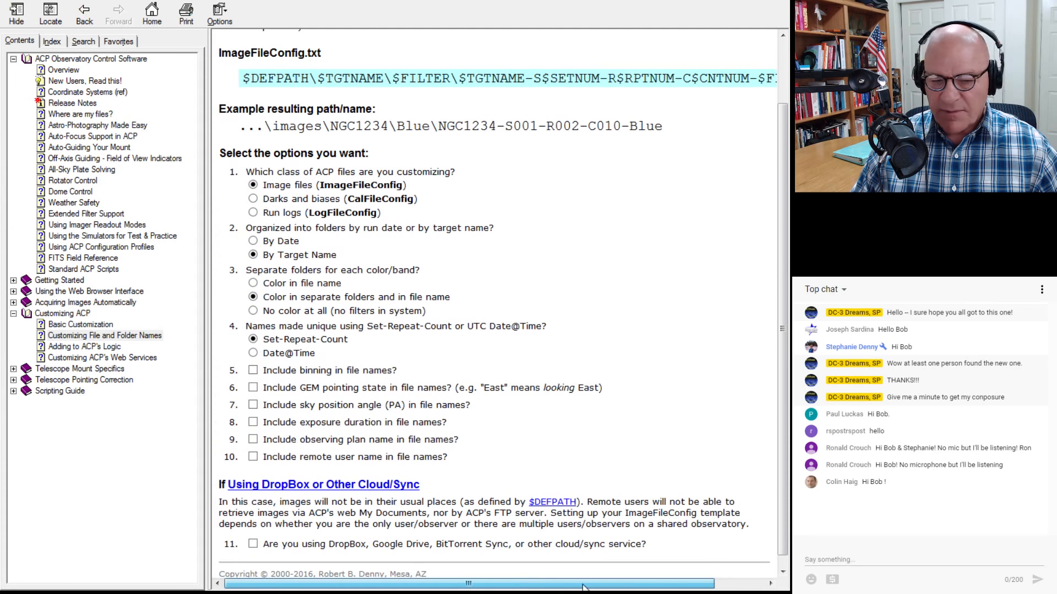
Make file names unique using Date@Time and set the color option to color in file name
{"action": "left_click", "coordinate": [253, 312]}
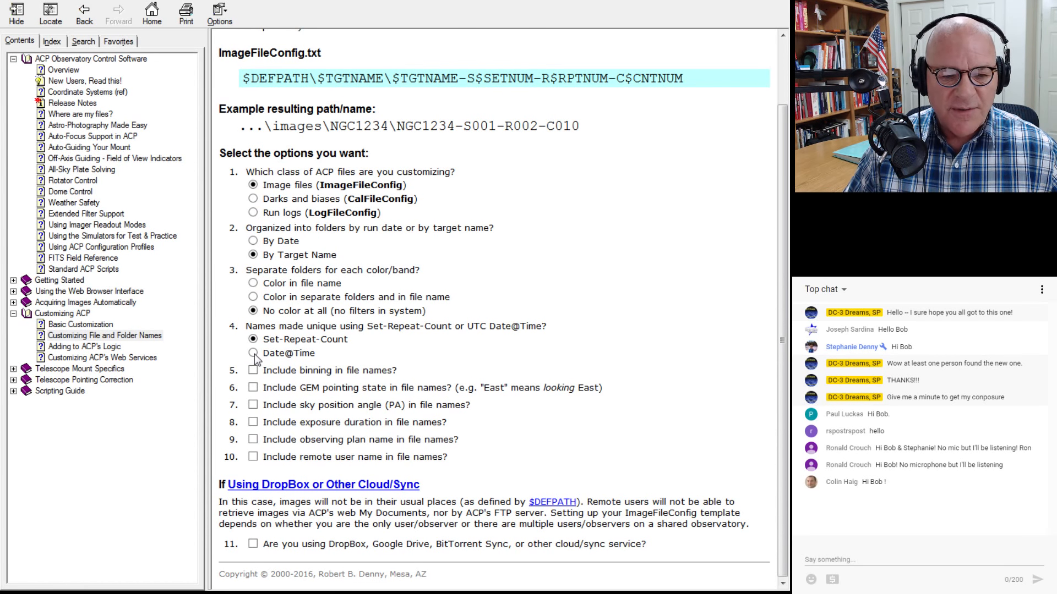
{"action": "left_click", "coordinate": [254, 353]}
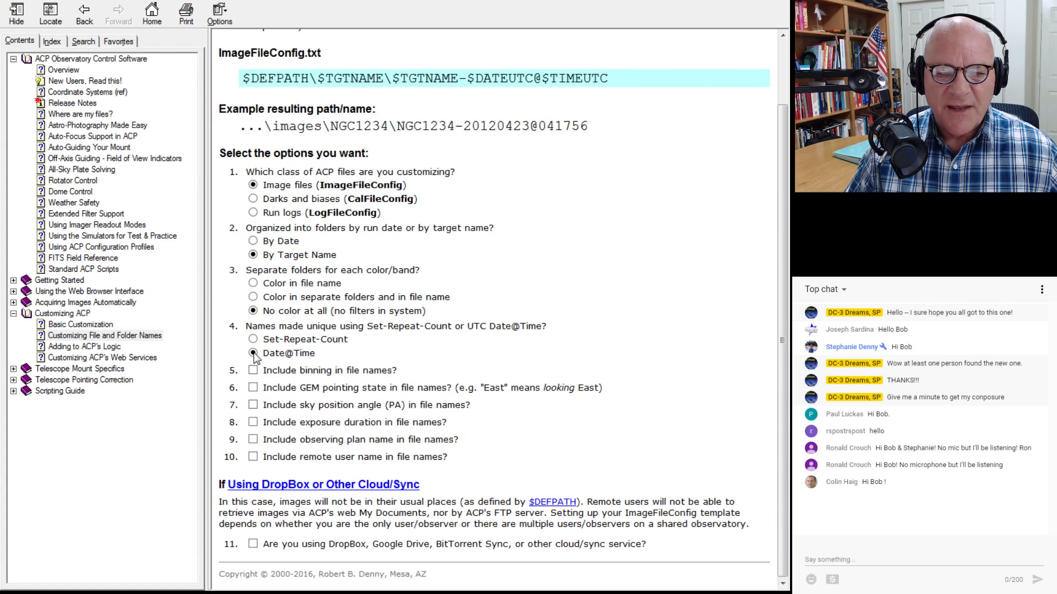
{"action": "left_click", "coordinate": [253, 284]}
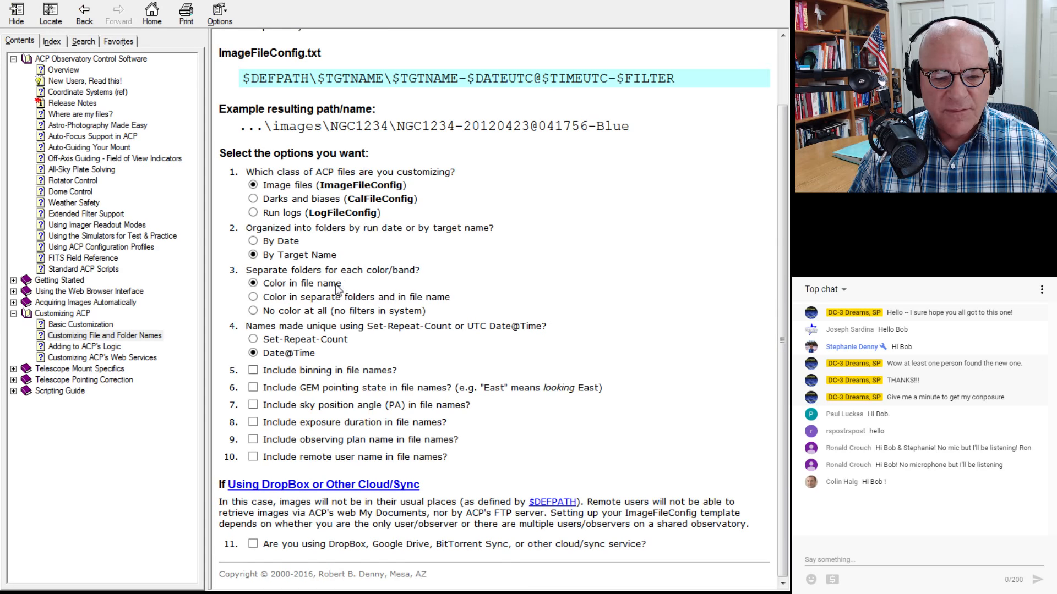
Include binning in the file names and check the B$BINNING token in the template
{"action": "left_click", "coordinate": [254, 371]}
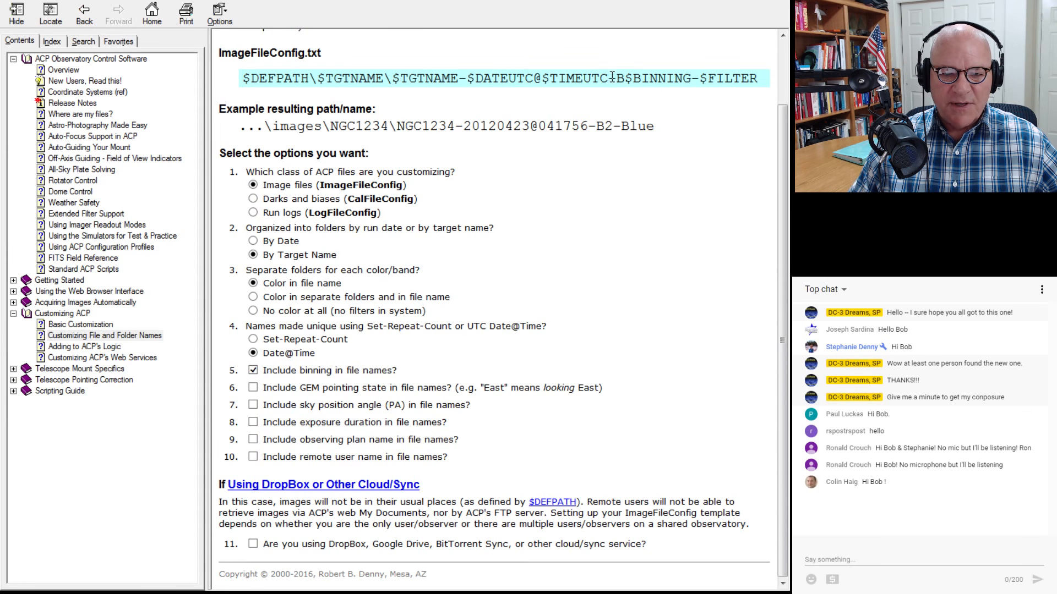
{"action": "left_click_drag", "start_coordinate": [617, 78], "coordinate": [670, 79]}
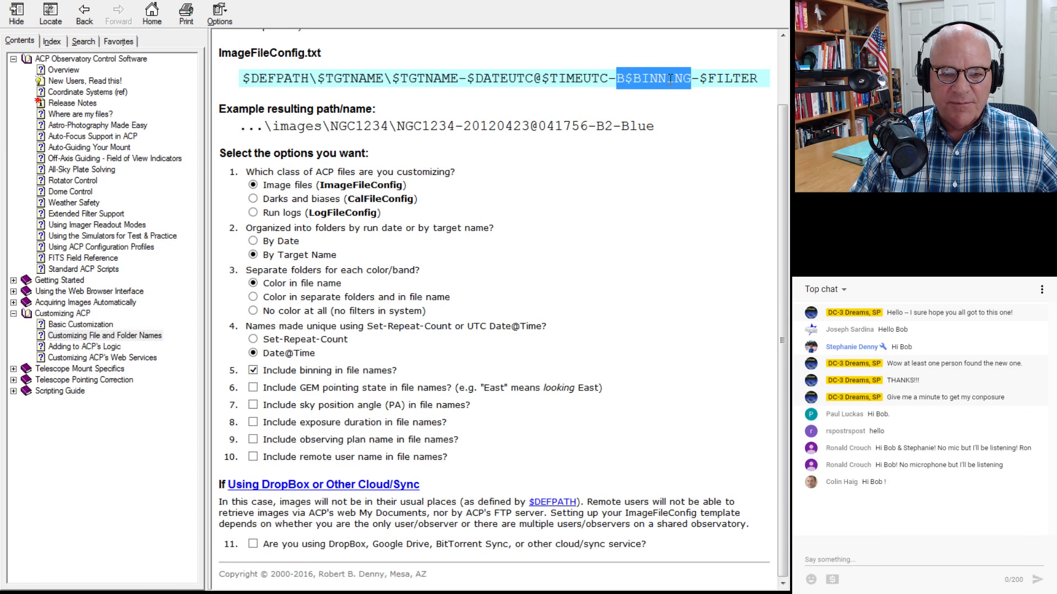
{"action": "left_click", "coordinate": [682, 125]}
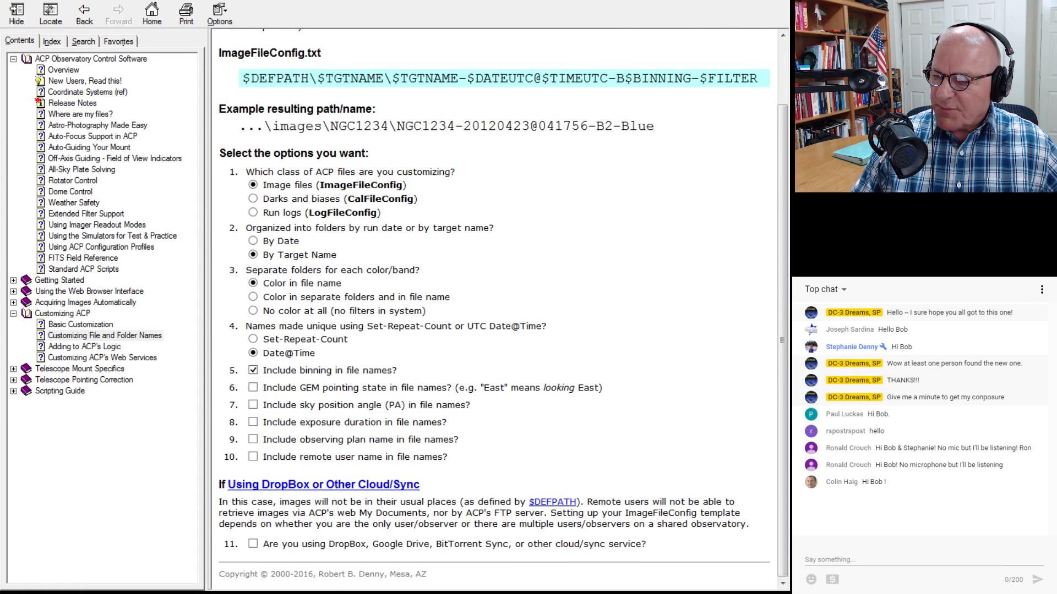
Open the Customizing File and Folder Names help topic and review the Substitution Tokens list through the AutoFlat File and Folder Customization section
{"action": "left_click", "coordinate": [86, 337]}
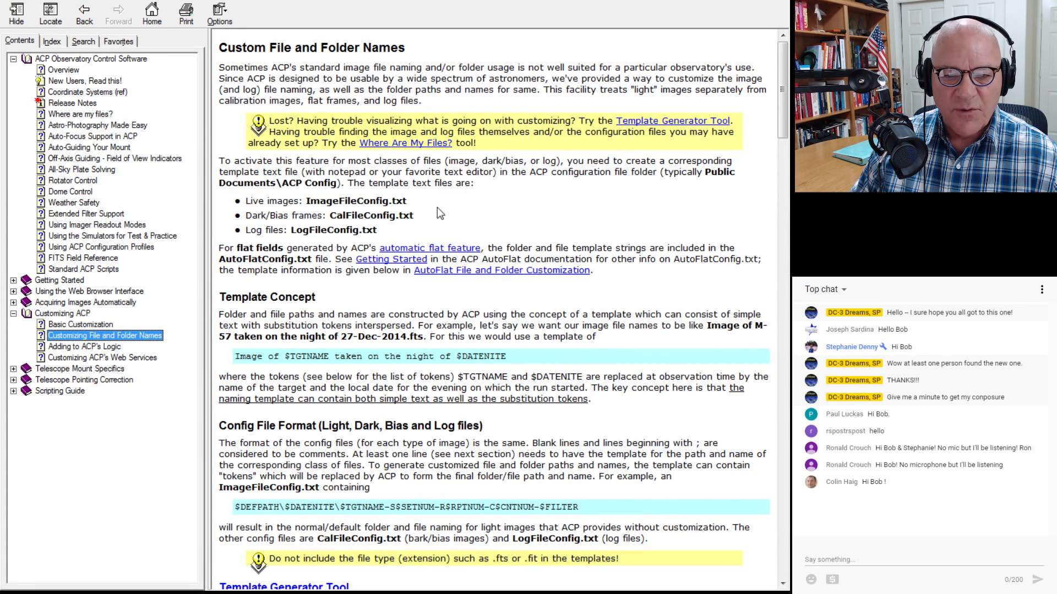
{"action": "left_click_drag", "start_coordinate": [779, 126], "coordinate": [764, 244]}
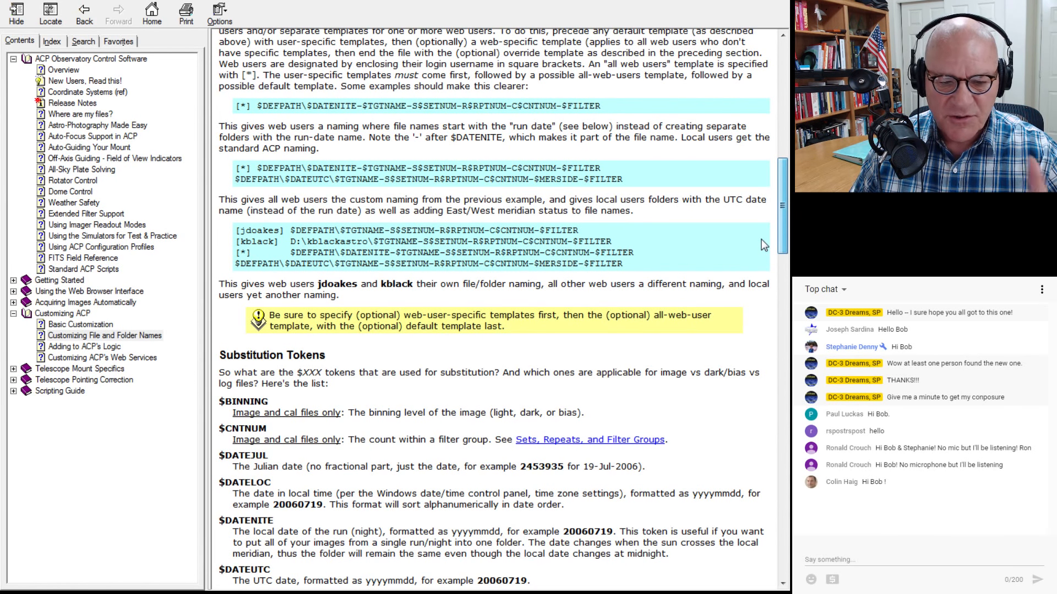
{"action": "scroll", "coordinate": [762, 245], "scroll_direction": "down", "scroll_amount": 6}
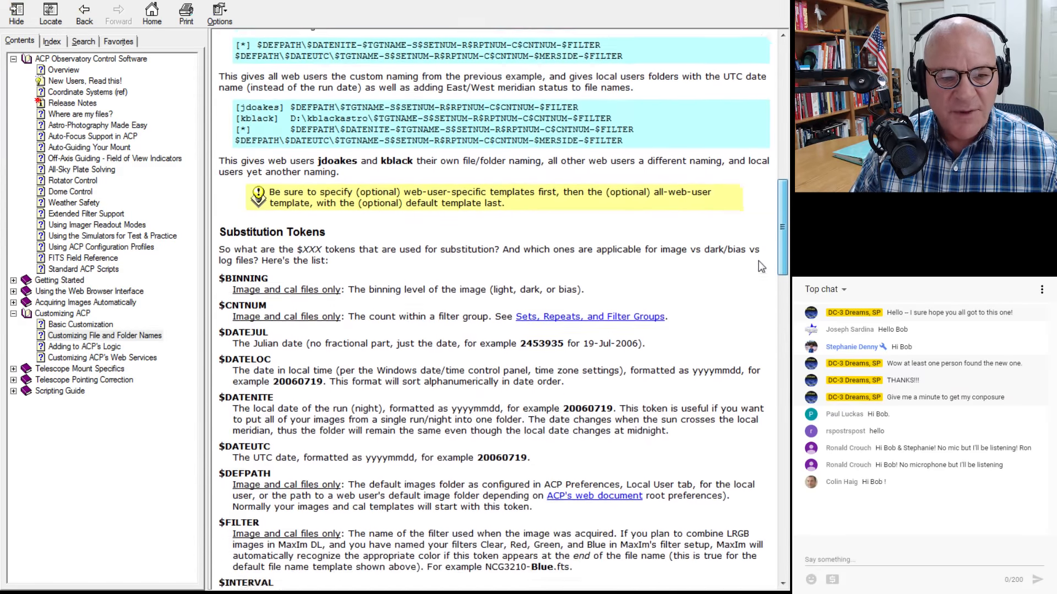
{"action": "scroll", "coordinate": [756, 289], "scroll_direction": "down", "scroll_amount": 6}
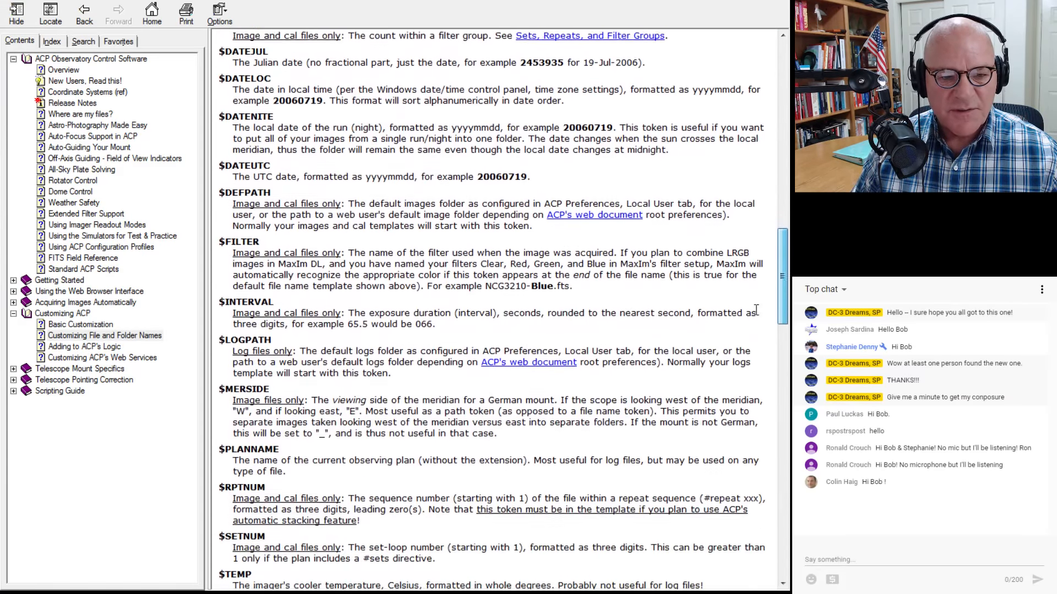
{"action": "scroll", "coordinate": [755, 316], "scroll_direction": "down", "scroll_amount": 8}
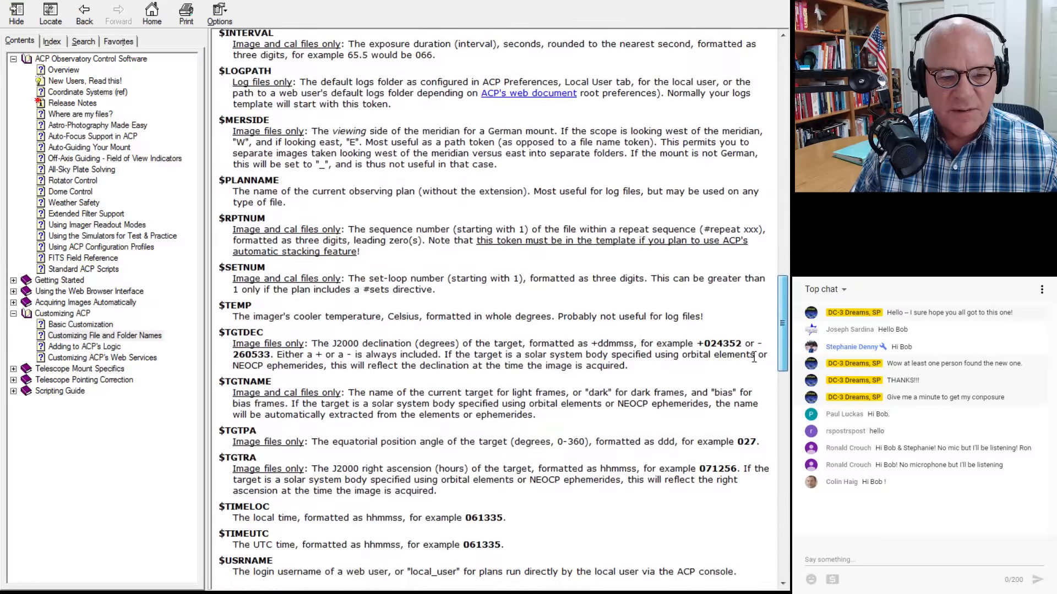
{"action": "scroll", "coordinate": [753, 380], "scroll_direction": "down", "scroll_amount": 5}
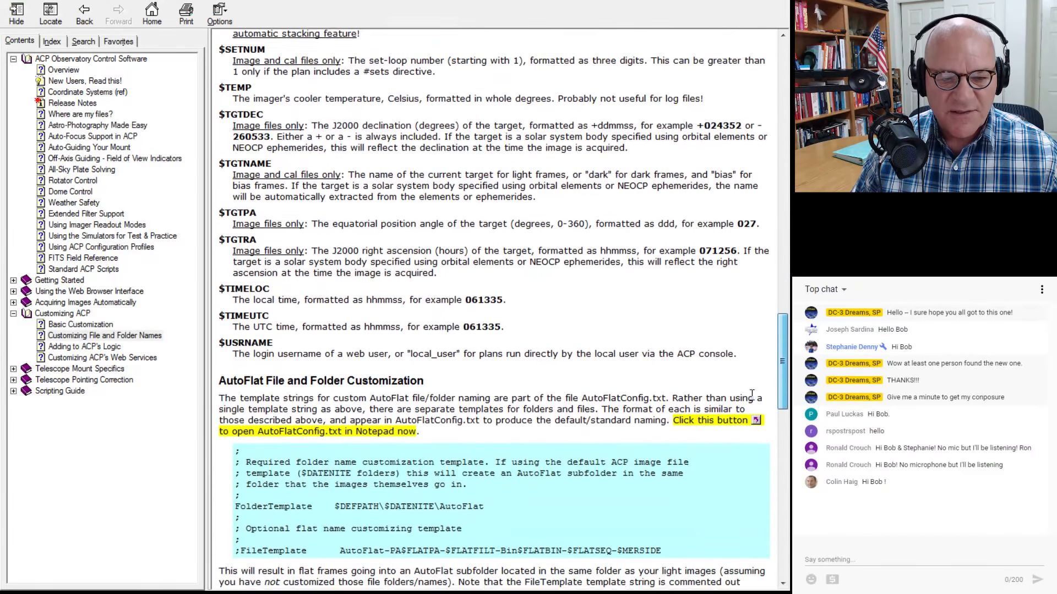
{"action": "scroll", "coordinate": [752, 413], "scroll_direction": "down", "scroll_amount": 2}
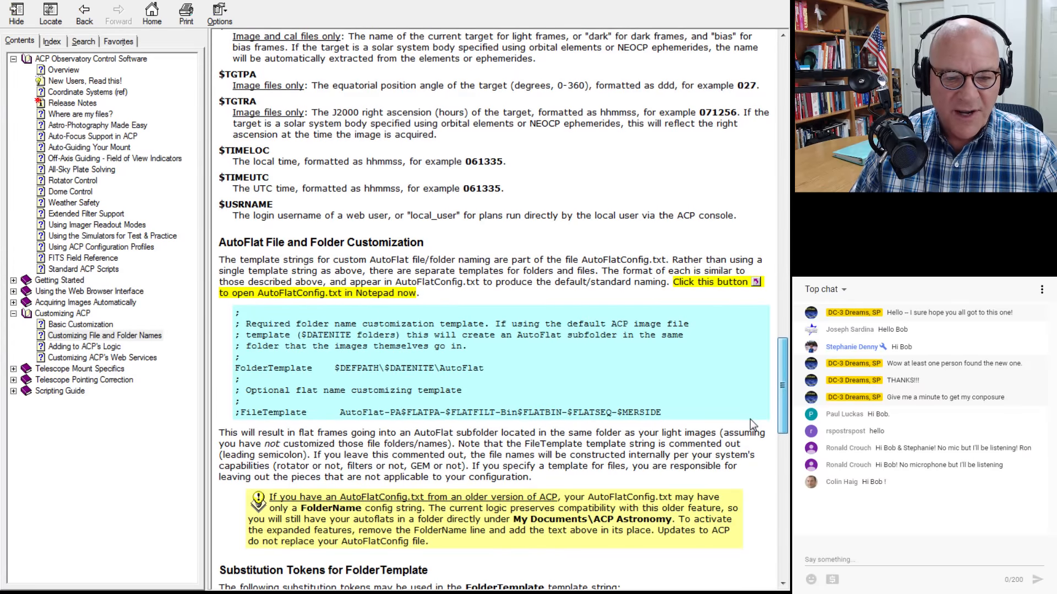
{"action": "scroll", "coordinate": [752, 424], "scroll_direction": "up", "scroll_amount": 20}
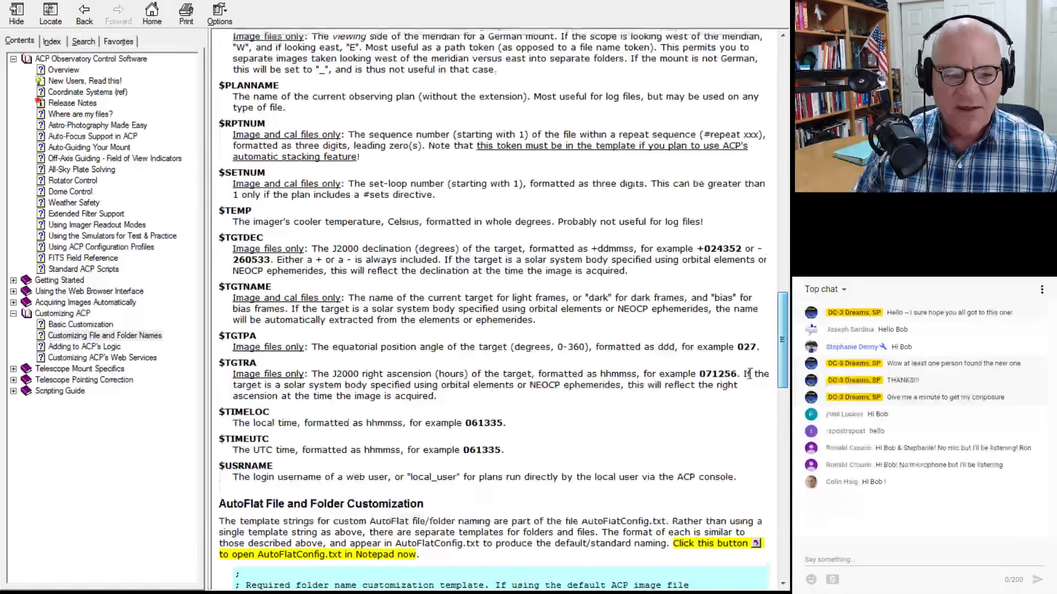
{"action": "scroll", "coordinate": [748, 279], "scroll_direction": "up", "scroll_amount": 3}
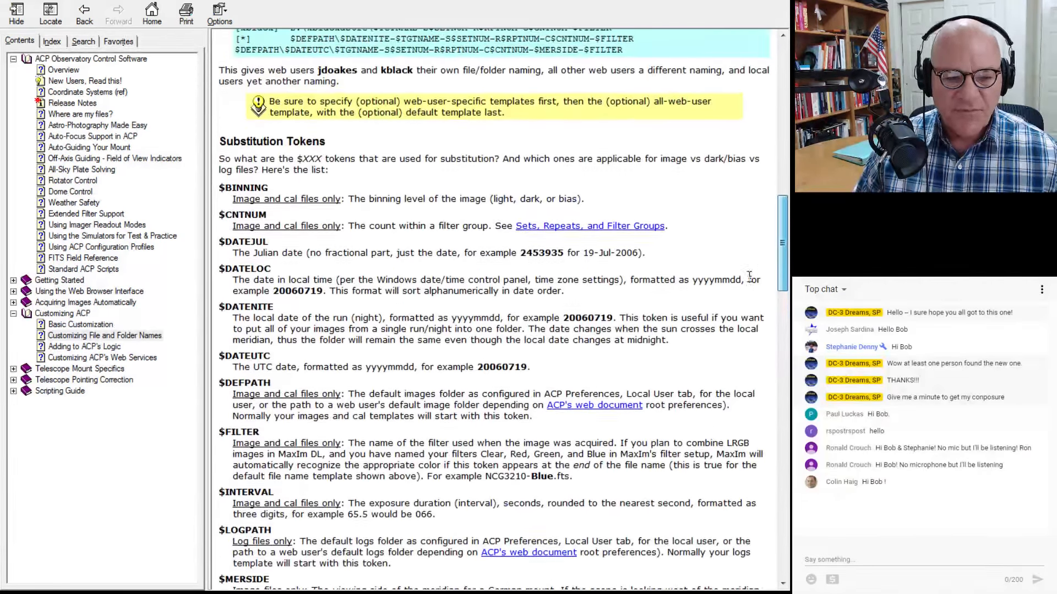
{"action": "scroll", "coordinate": [748, 257], "scroll_direction": "down", "scroll_amount": 5}
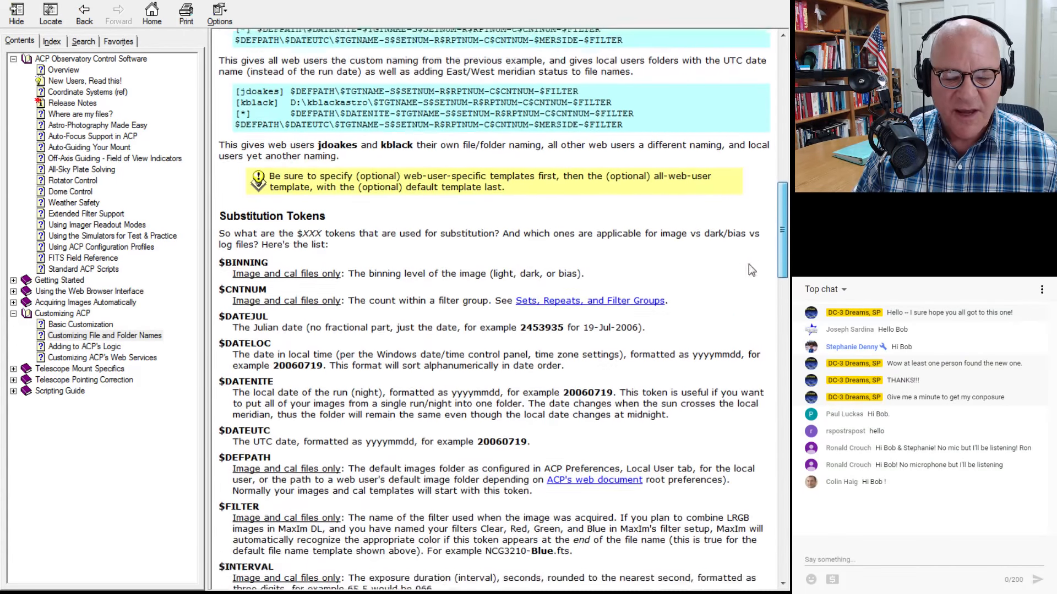
{"action": "scroll", "coordinate": [745, 308], "scroll_direction": "down", "scroll_amount": 2}
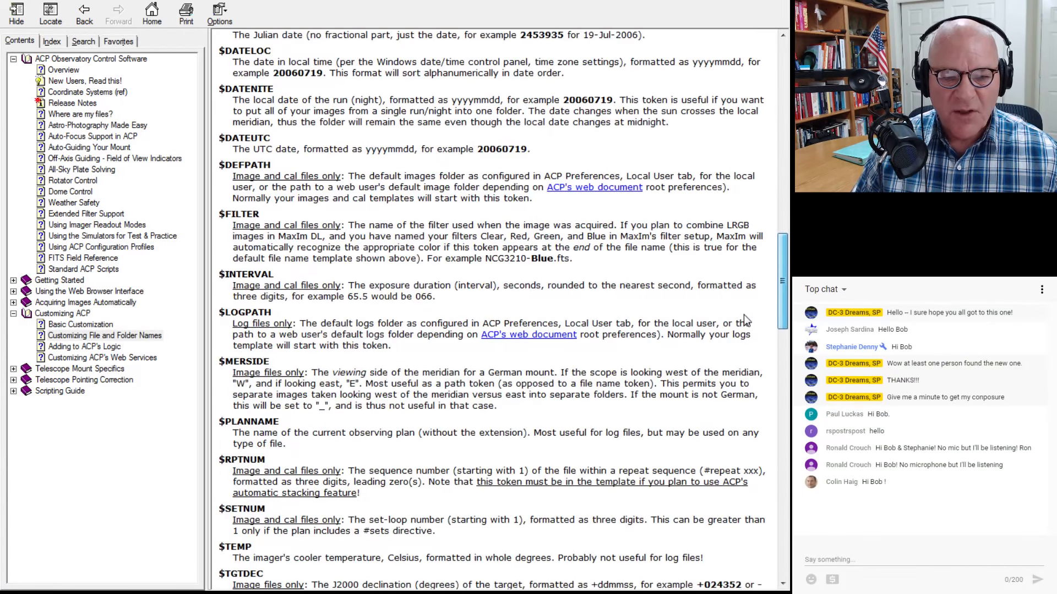
{"action": "scroll", "coordinate": [744, 317], "scroll_direction": "down", "scroll_amount": 8}
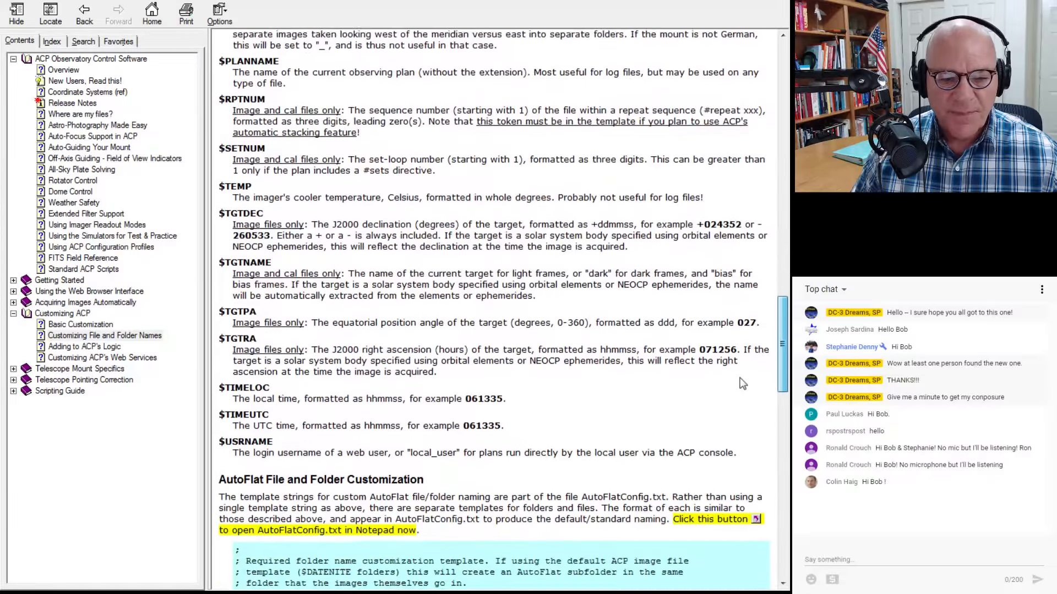
{"action": "scroll", "coordinate": [741, 386], "scroll_direction": "down", "scroll_amount": 2}
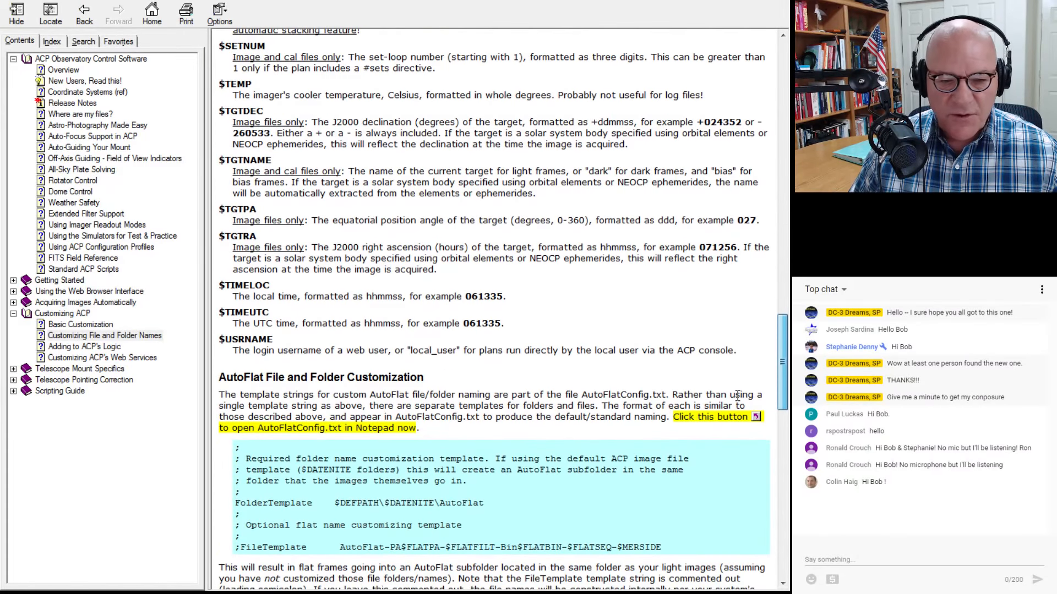
{"action": "scroll", "coordinate": [738, 395], "scroll_direction": "down", "scroll_amount": 2}
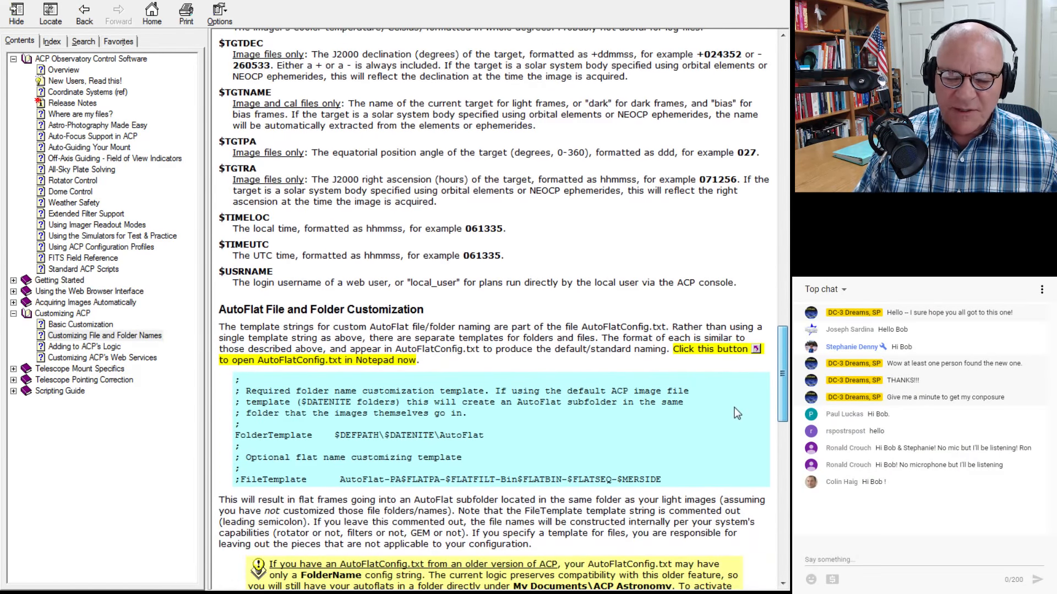
Highlight the example FolderTemplate and FileTemplate strings in the AutoFlat File and Folder Customization section
{"action": "scroll", "coordinate": [736, 411], "scroll_direction": "down", "scroll_amount": 2}
{"action": "scroll", "coordinate": [732, 411], "scroll_direction": "down", "scroll_amount": 3}
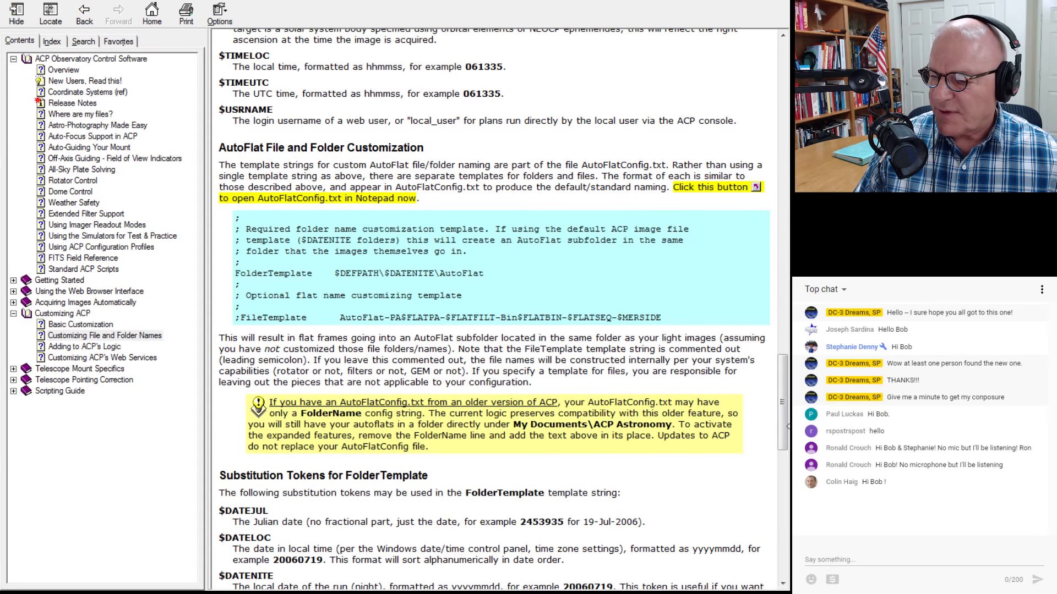
{"action": "left_click_drag", "start_coordinate": [785, 424], "coordinate": [785, 432]}
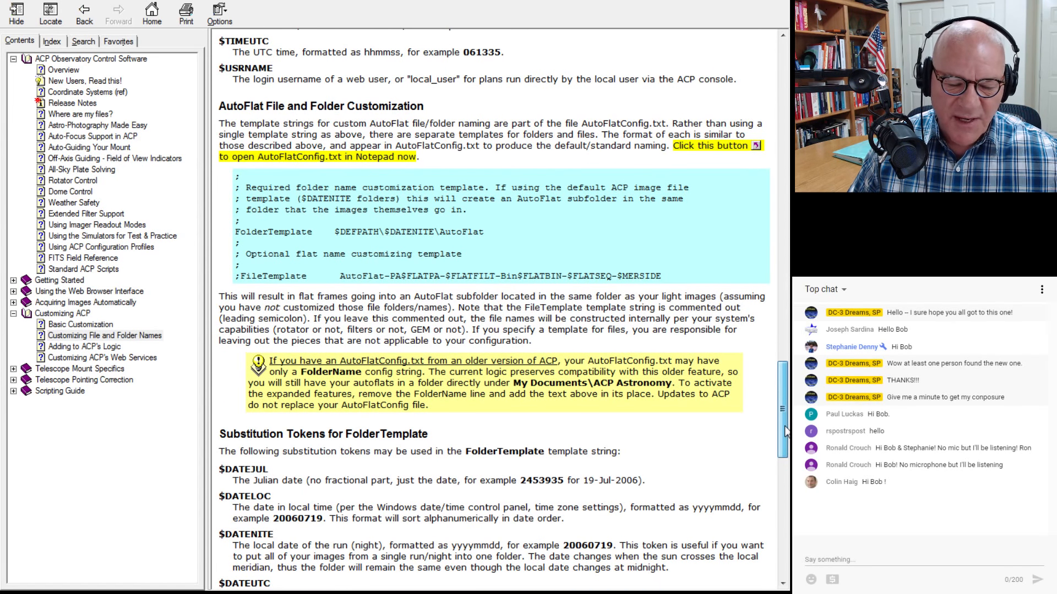
{"action": "left_click_drag", "start_coordinate": [785, 432], "coordinate": [785, 433]}
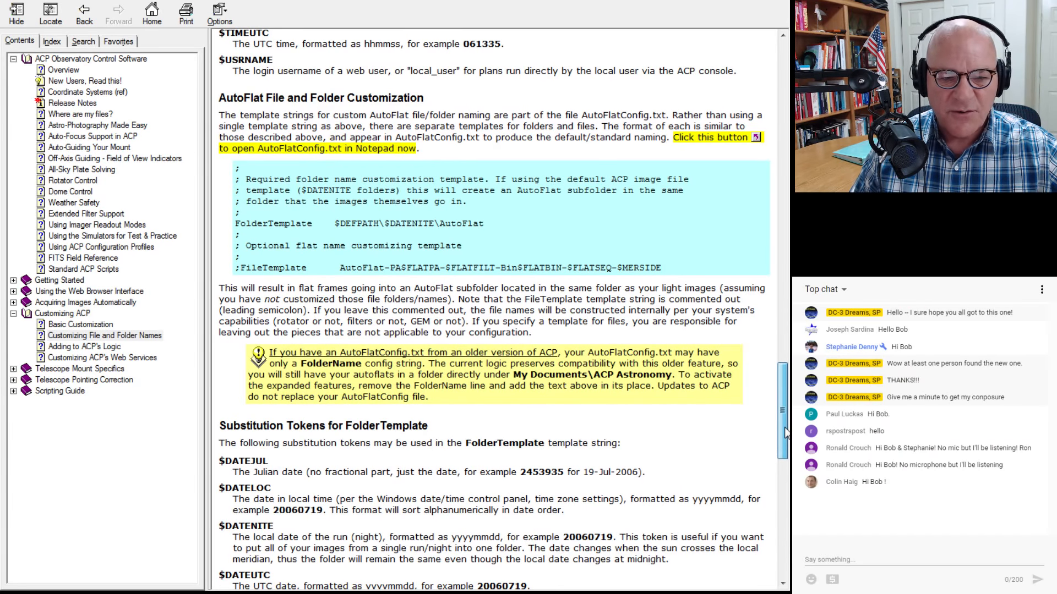
{"action": "left_click_drag", "start_coordinate": [786, 432], "coordinate": [787, 439]}
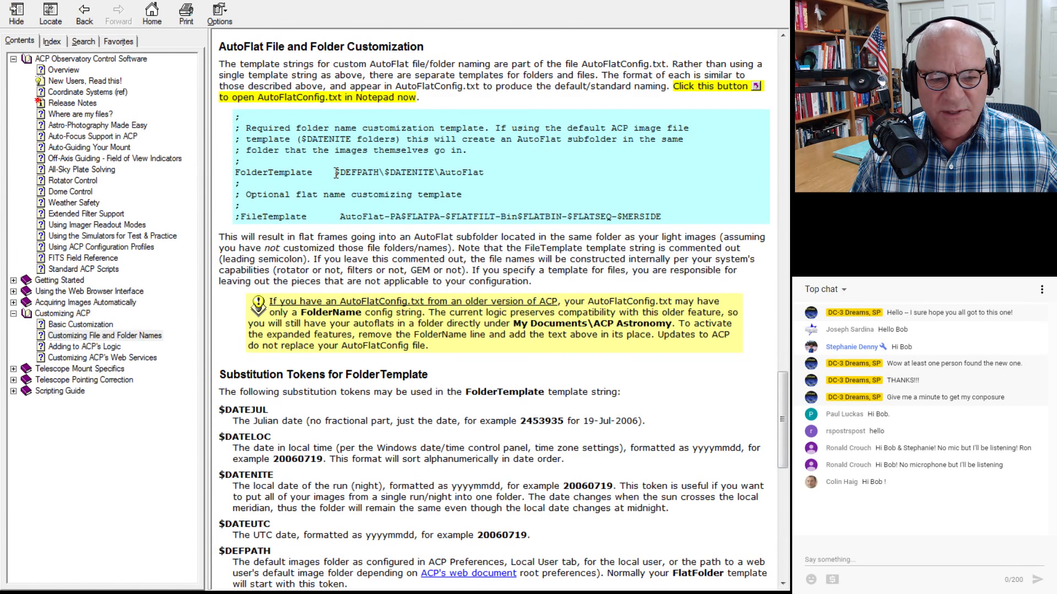
{"action": "left_click_drag", "start_coordinate": [336, 173], "coordinate": [475, 174]}
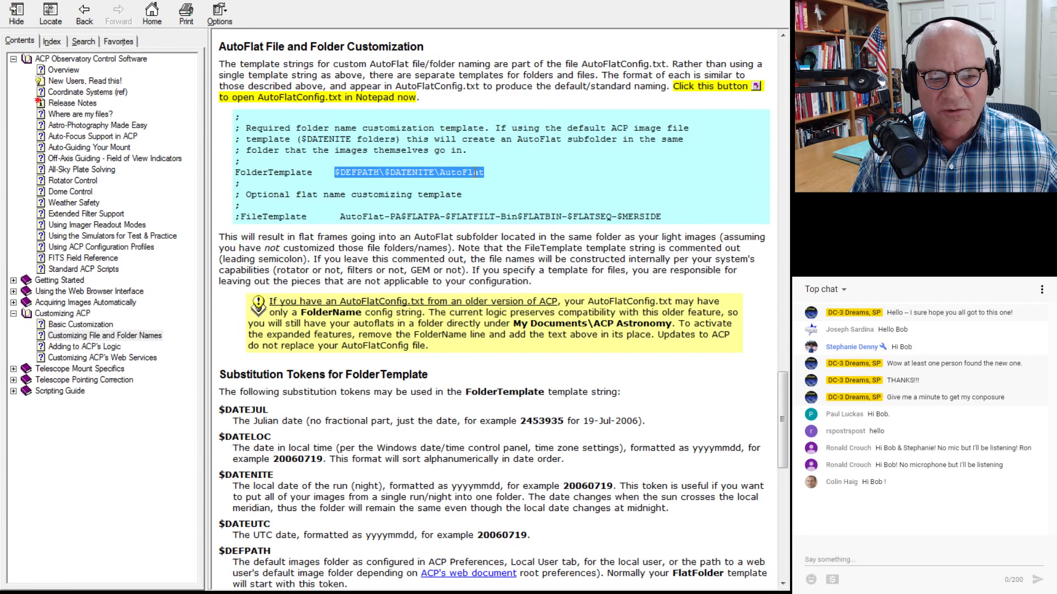
{"action": "left_click_drag", "start_coordinate": [338, 217], "coordinate": [662, 218]}
{"action": "left_click", "coordinate": [651, 218]}
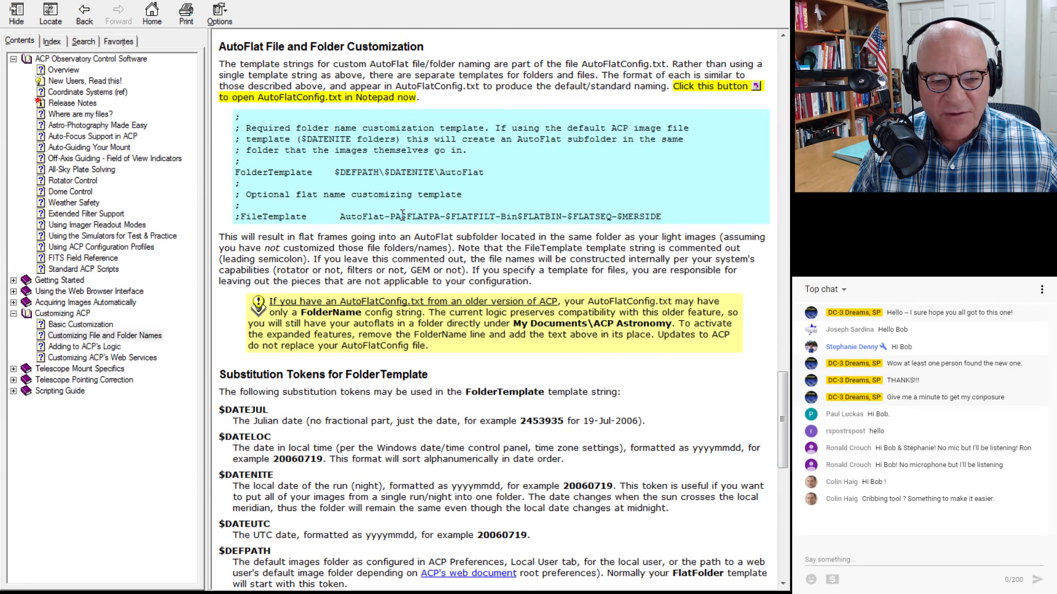
Highlight $FLATPA in the AutoFlat file template and look up its entry under Substitution Tokens for FileTemplate
{"action": "left_click_drag", "start_coordinate": [403, 214], "coordinate": [420, 215]}
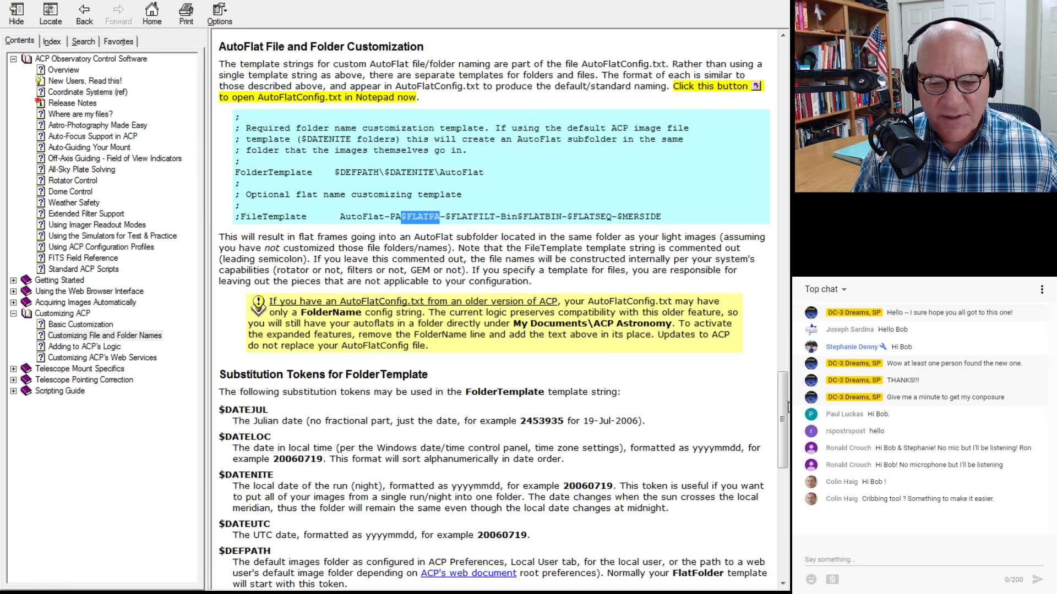
{"action": "left_click_drag", "start_coordinate": [787, 404], "coordinate": [788, 506]}
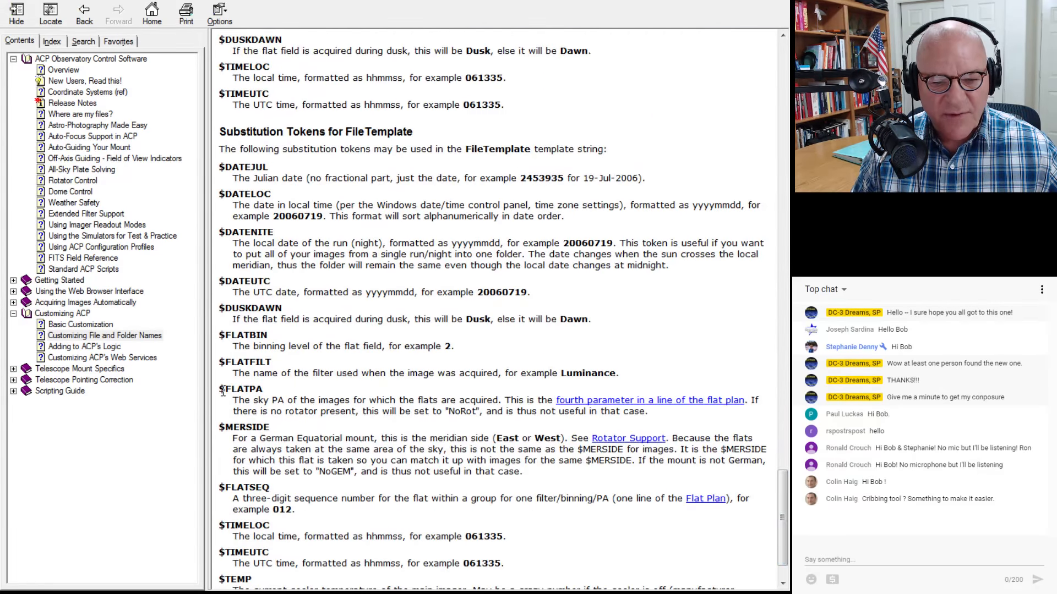
{"action": "left_click_drag", "start_coordinate": [220, 389], "coordinate": [251, 390]}
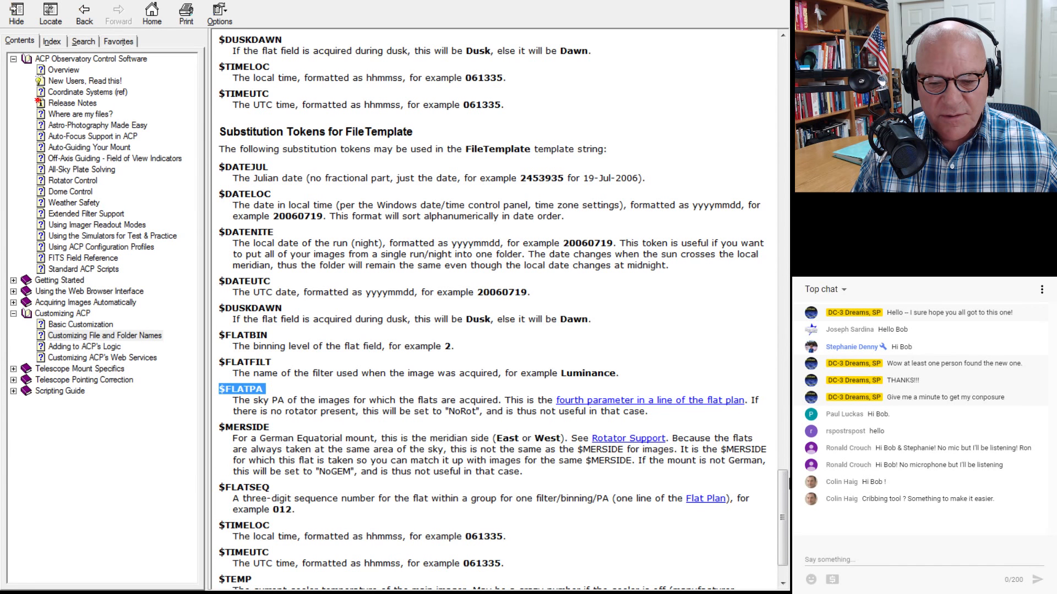
{"action": "left_click_drag", "start_coordinate": [787, 484], "coordinate": [770, 372]}
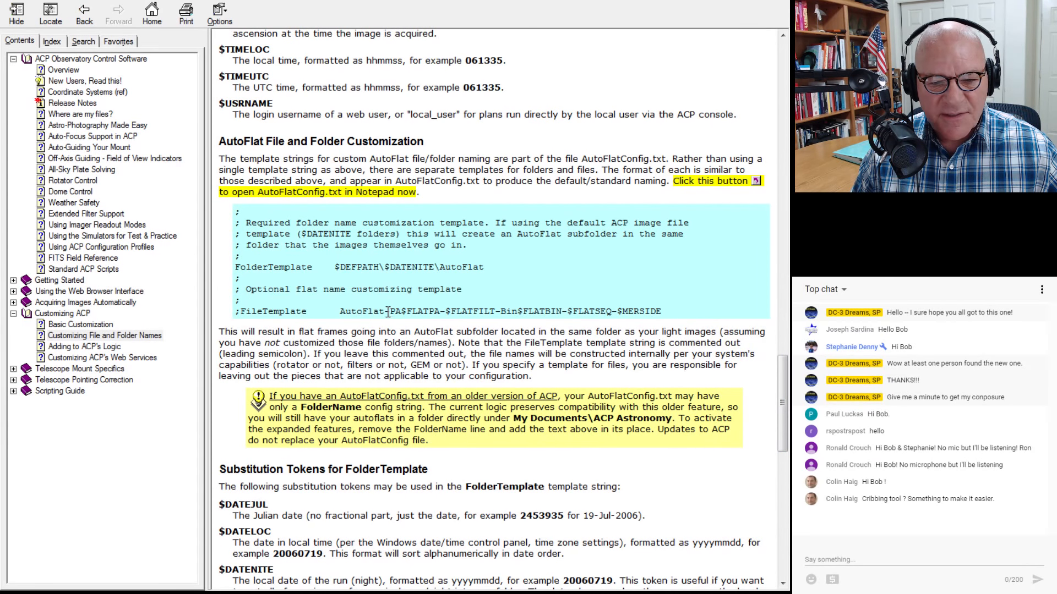
Examine the AutoFlat FileTemplate line, highlighting the literal -PA text, the $FLATPA token and the leading semicolon
{"action": "left_click_drag", "start_coordinate": [384, 312], "coordinate": [404, 313]}
{"action": "double_click", "coordinate": [413, 311]}
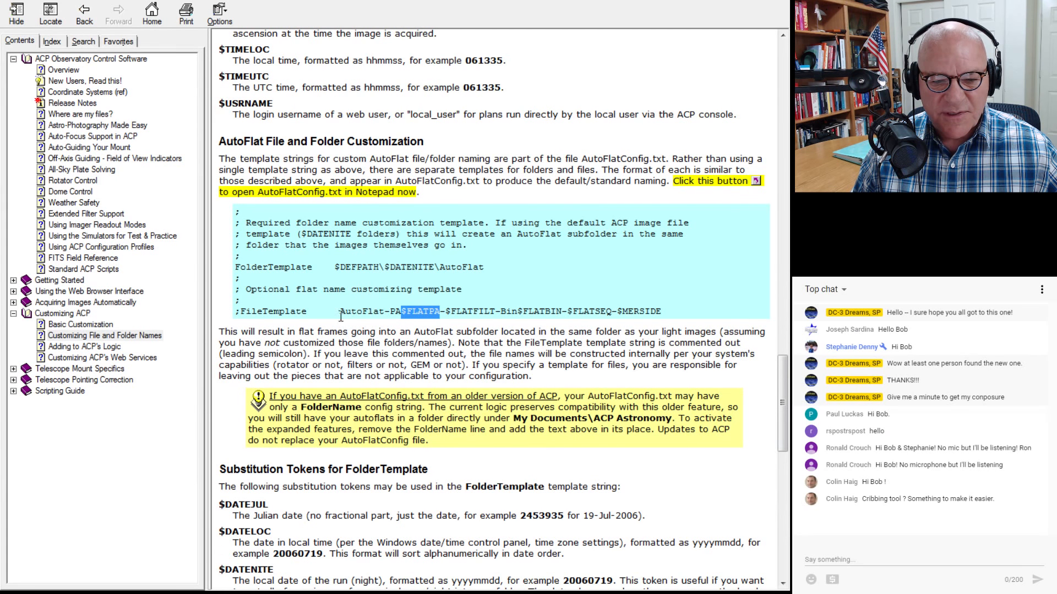
{"action": "left_click", "coordinate": [400, 312]}
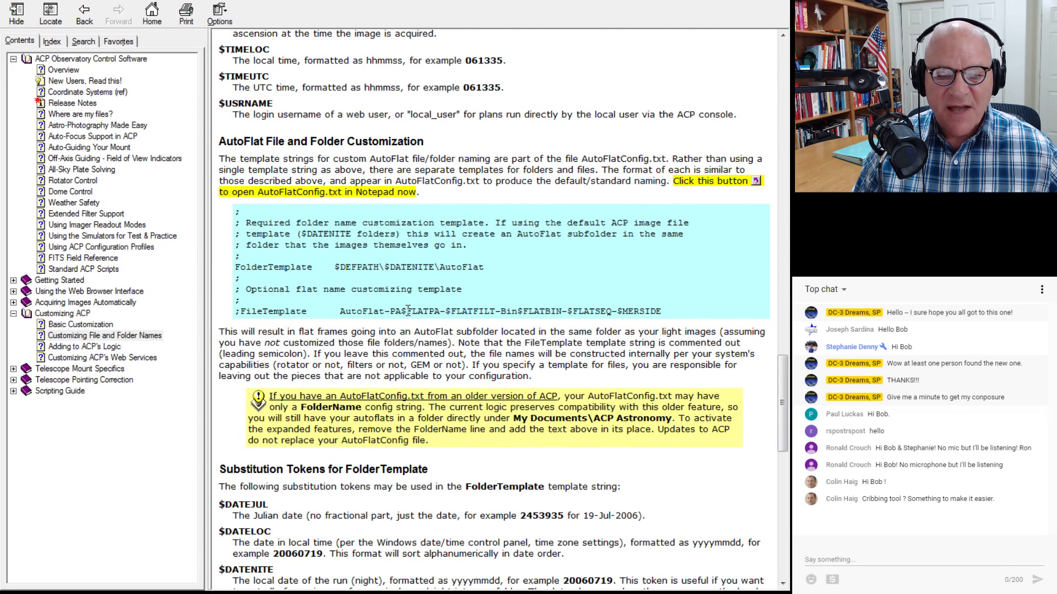
{"action": "left_click_drag", "start_coordinate": [400, 312], "coordinate": [385, 312]}
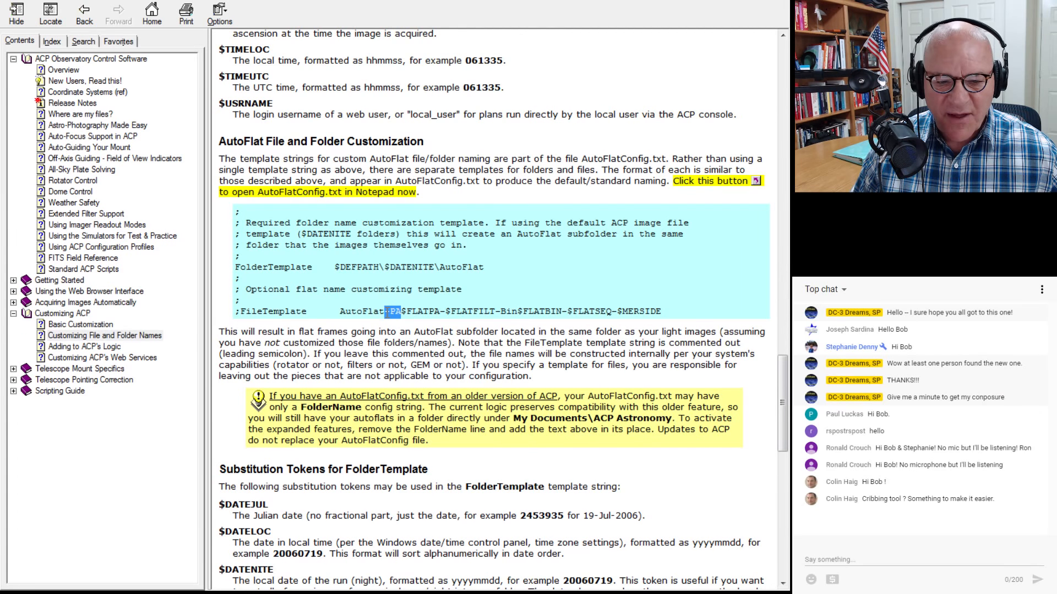
{"action": "left_click", "coordinate": [452, 317]}
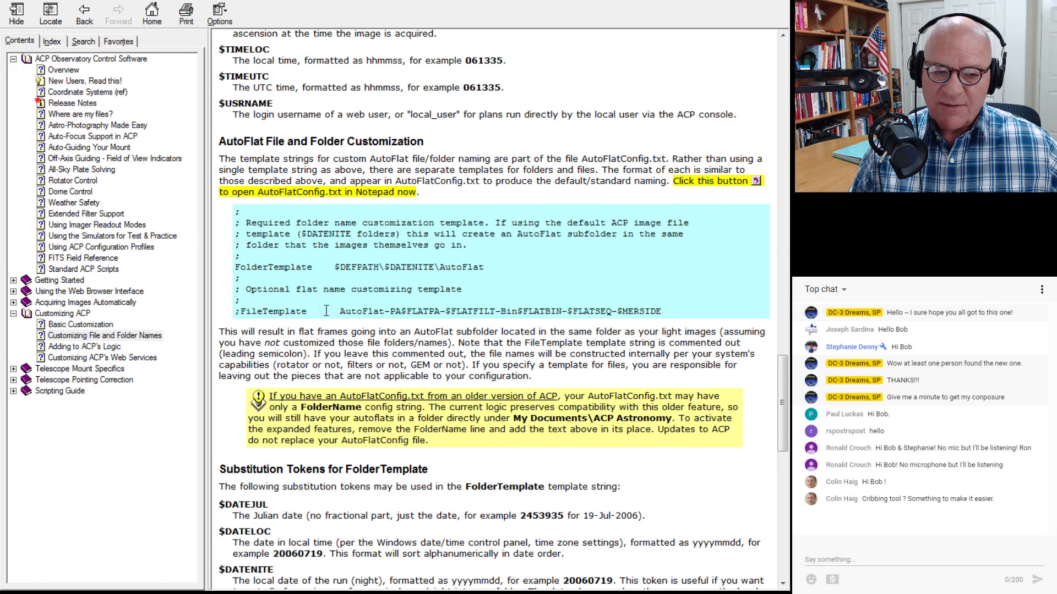
{"action": "left_click_drag", "start_coordinate": [239, 312], "coordinate": [230, 312]}
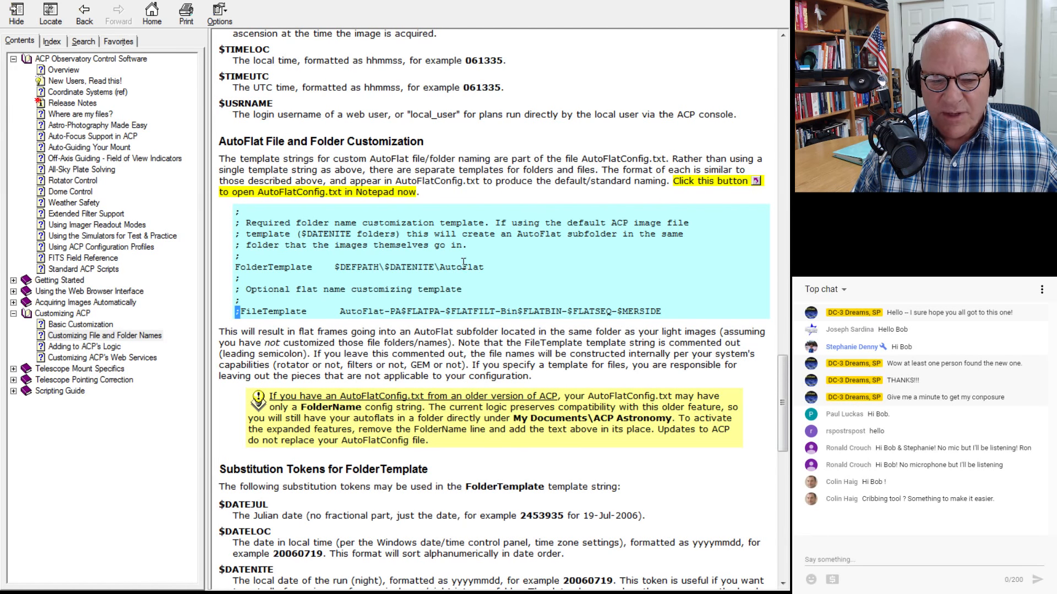
Examine the AutoFlat FolderTemplate path and highlight its $DATENITE token
{"action": "left_click_drag", "start_coordinate": [340, 266], "coordinate": [471, 264]}
{"action": "left_click", "coordinate": [401, 266]}
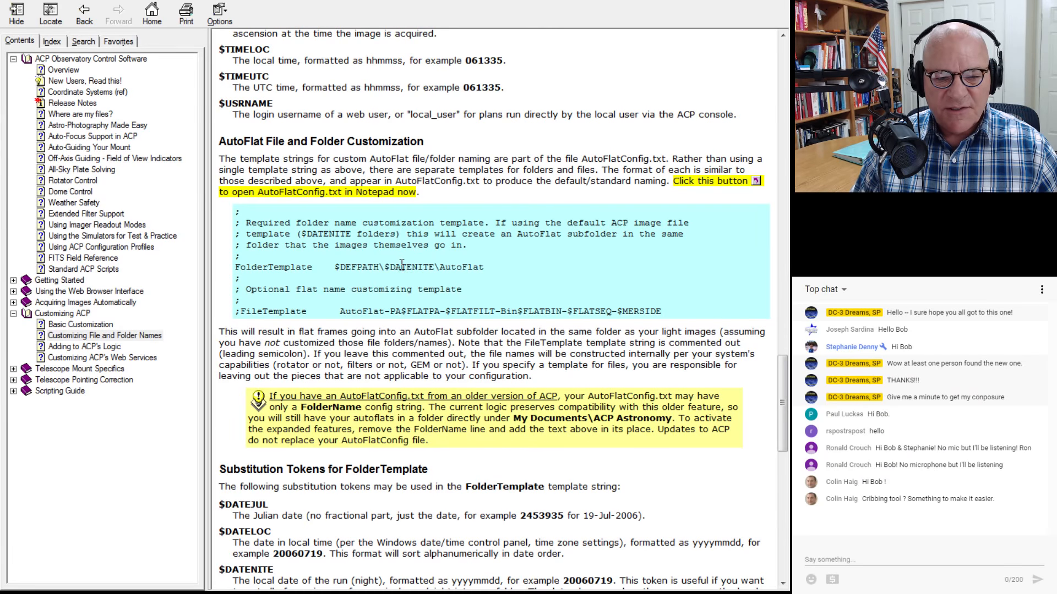
{"action": "left_click_drag", "start_coordinate": [385, 267], "coordinate": [434, 266]}
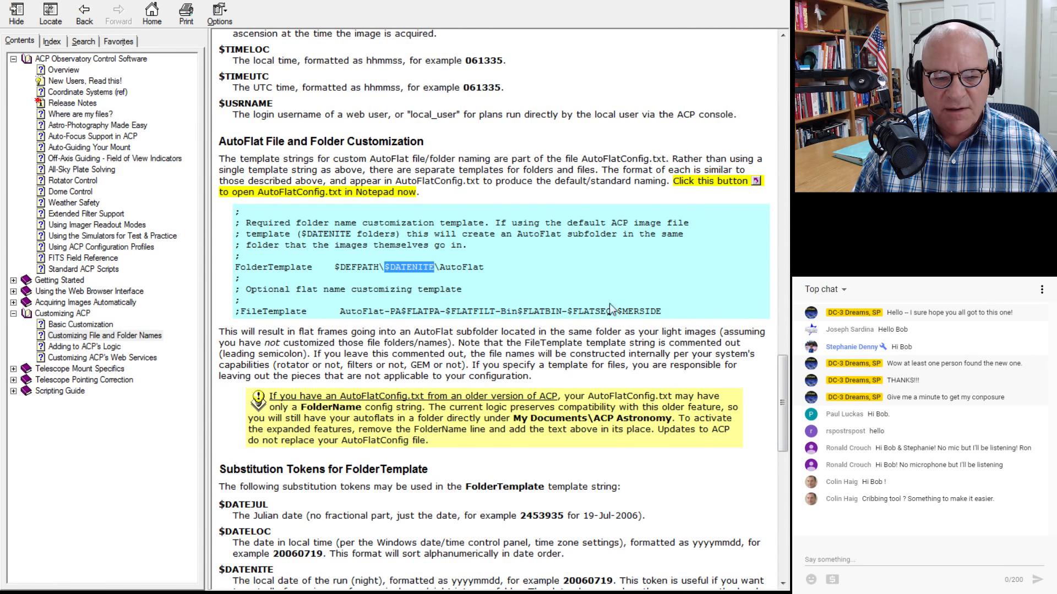
{"action": "left_click", "coordinate": [412, 266]}
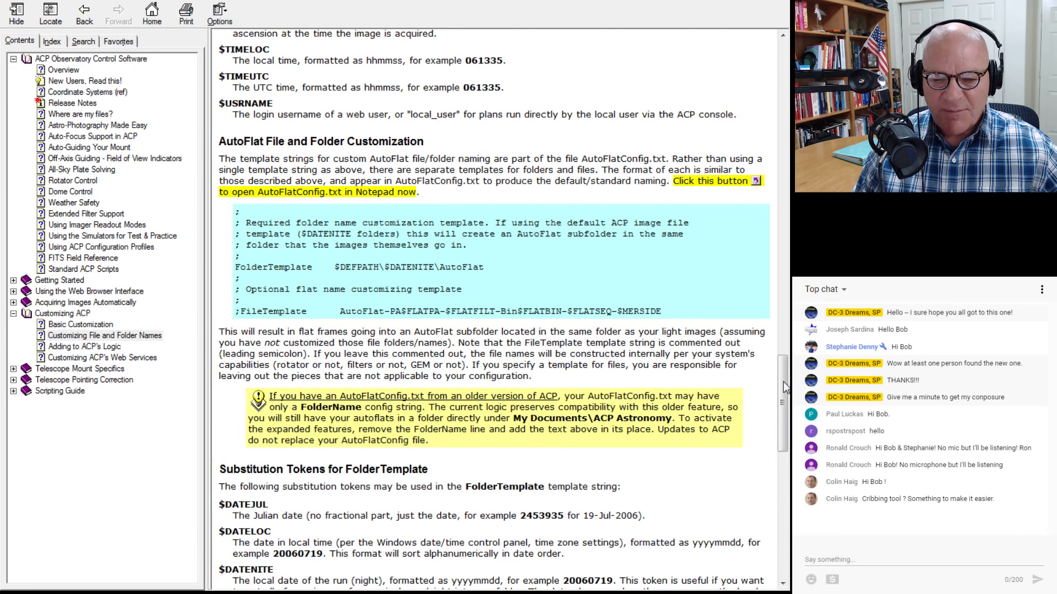
{"action": "scroll", "coordinate": [784, 381], "scroll_direction": "up", "scroll_amount": 1}
{"action": "double_click", "coordinate": [403, 279]}
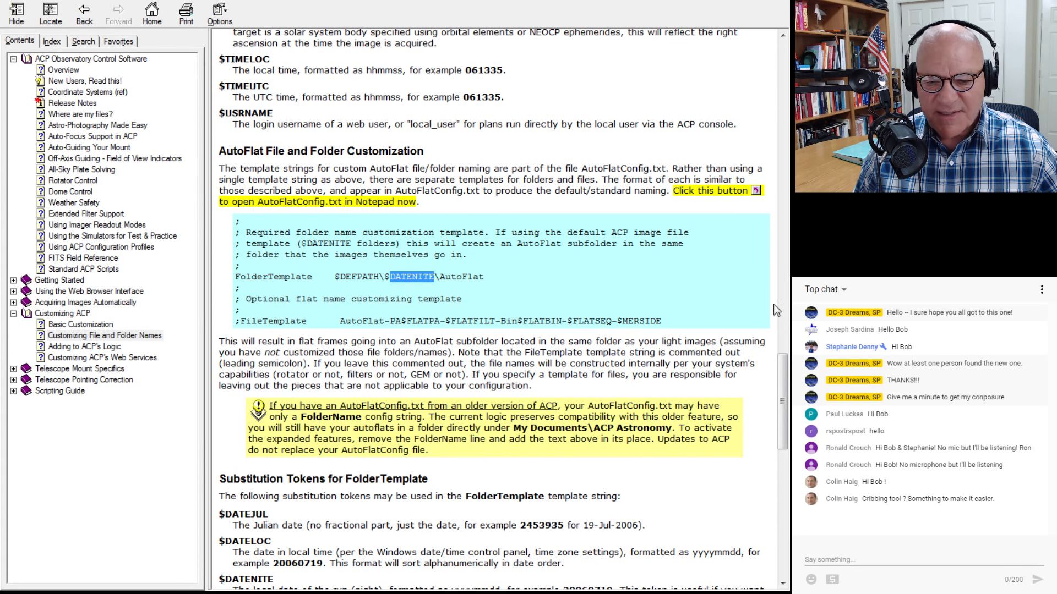
Look up $DATENITE in the main Substitution Tokens list and highlight its name and the start of its description
{"action": "left_click_drag", "start_coordinate": [786, 374], "coordinate": [784, 360]}
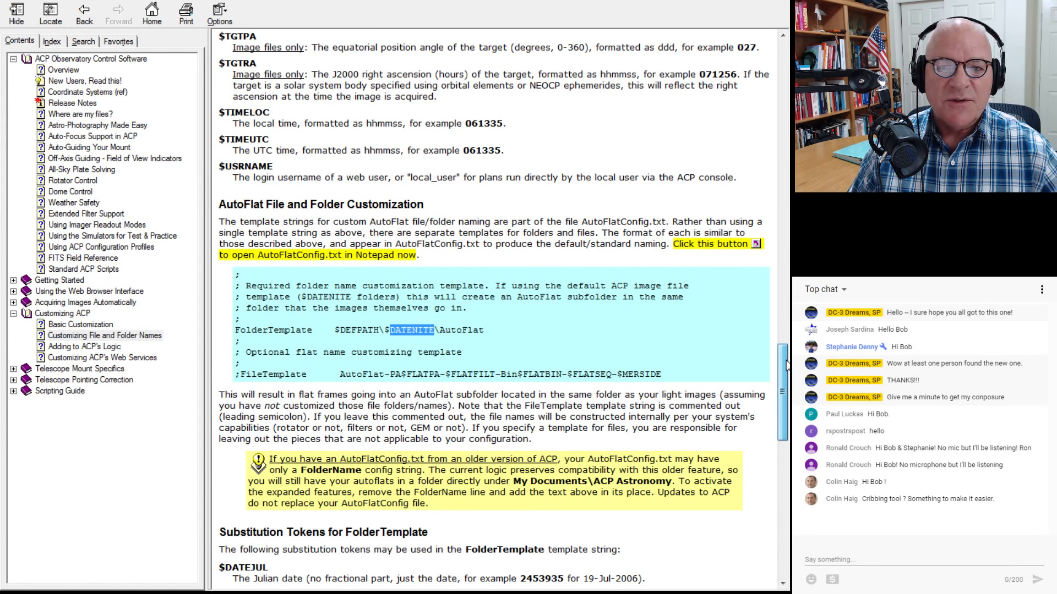
{"action": "left_click_drag", "start_coordinate": [786, 366], "coordinate": [786, 228]}
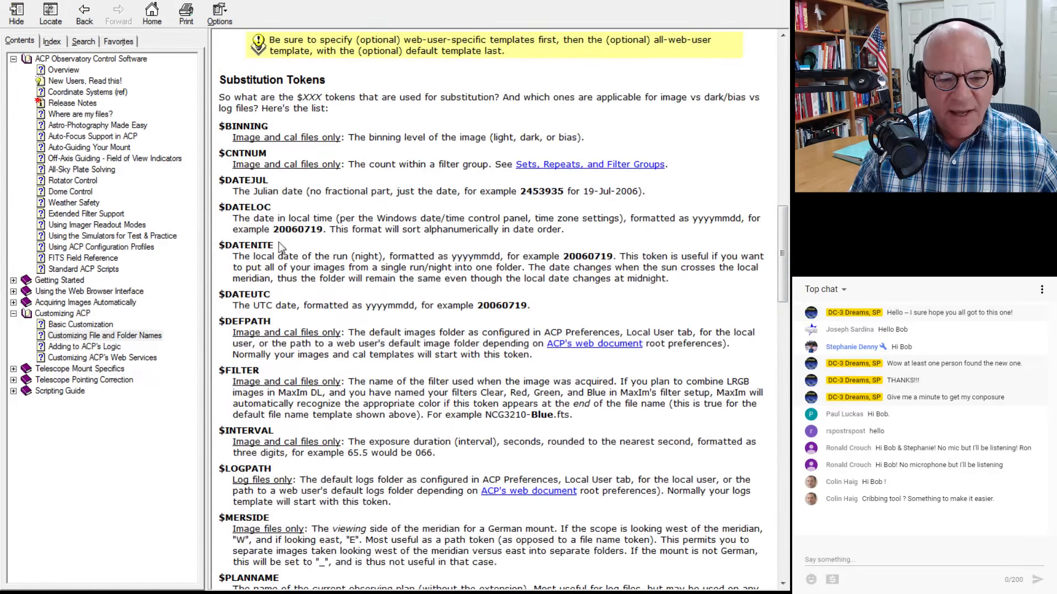
{"action": "double_click", "coordinate": [231, 246]}
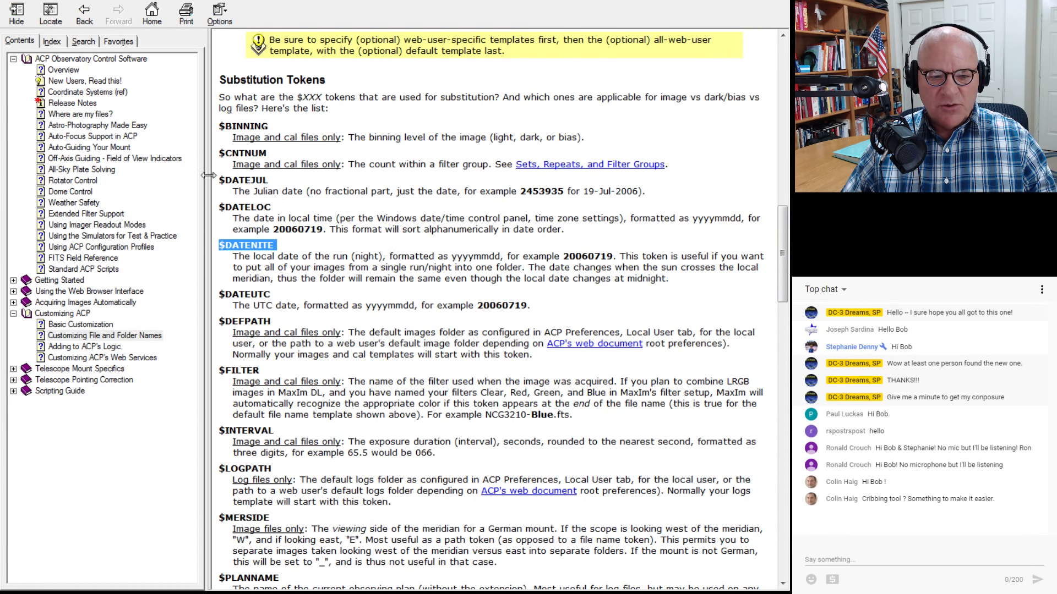
{"action": "left_click_drag", "start_coordinate": [235, 257], "coordinate": [382, 260]}
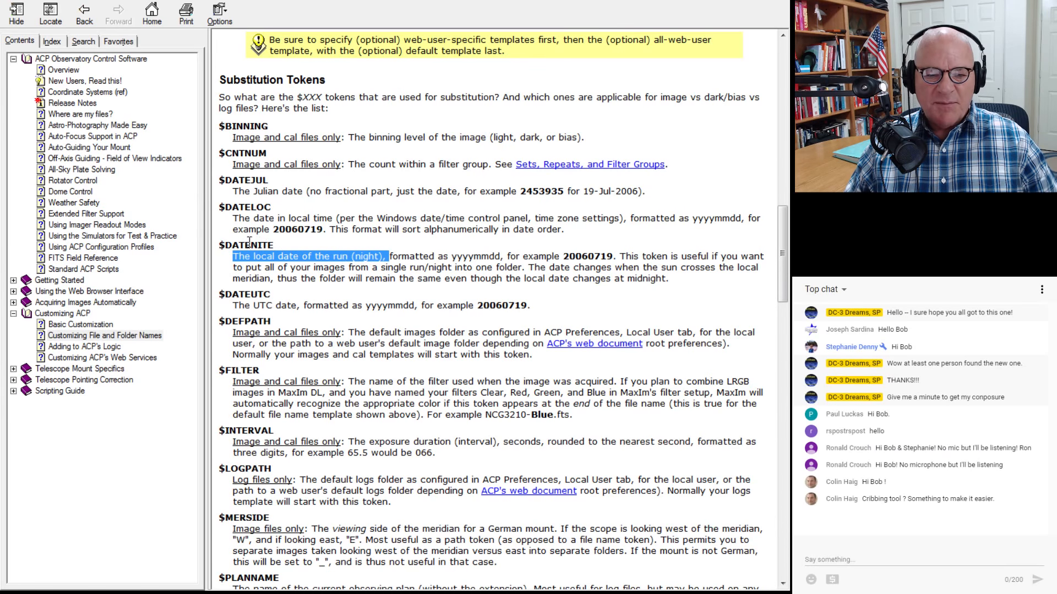
{"action": "double_click", "coordinate": [221, 246]}
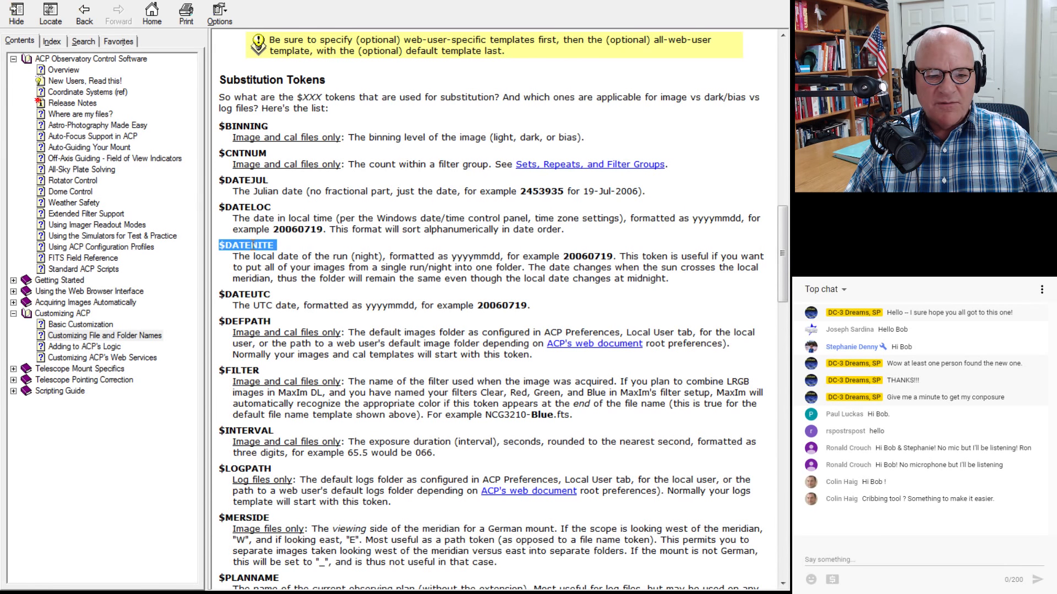
{"action": "left_click", "coordinate": [252, 245]}
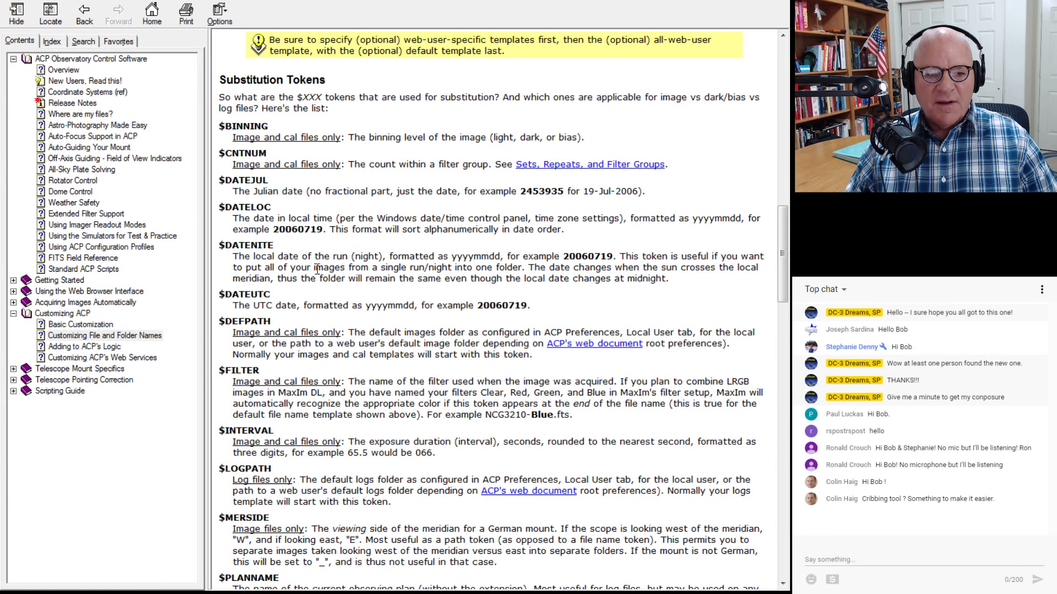
Highlight the $DATEUTC and $DATEJUL tokens in the Substitution Tokens list, along with the Julian date example 2453935
{"action": "double_click", "coordinate": [221, 292]}
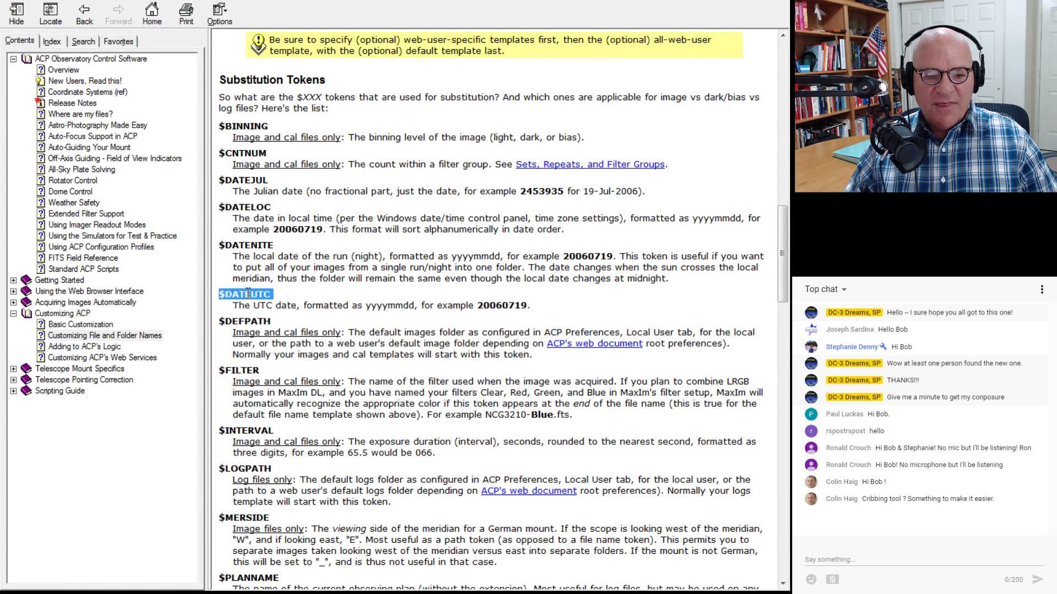
{"action": "left_click", "coordinate": [221, 180]}
{"action": "double_click", "coordinate": [244, 177]}
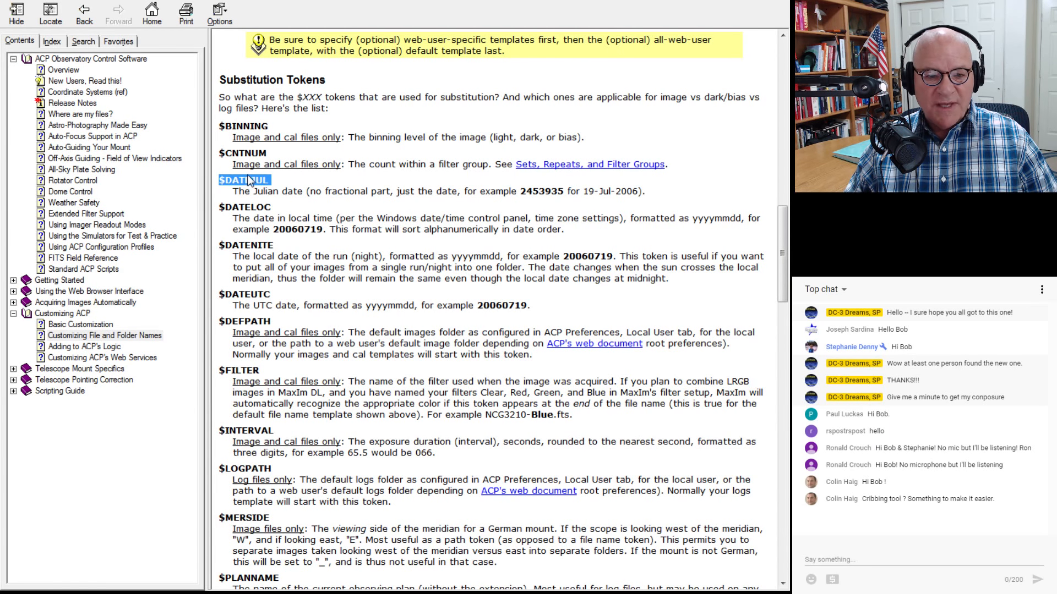
{"action": "left_click", "coordinate": [248, 180]}
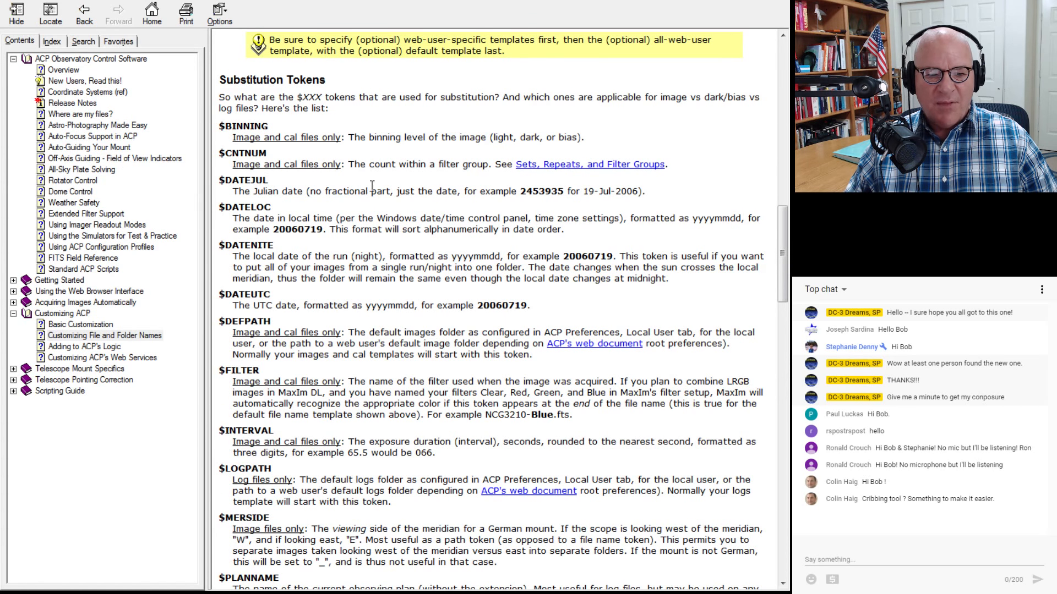
{"action": "left_click_drag", "start_coordinate": [524, 190], "coordinate": [564, 192]}
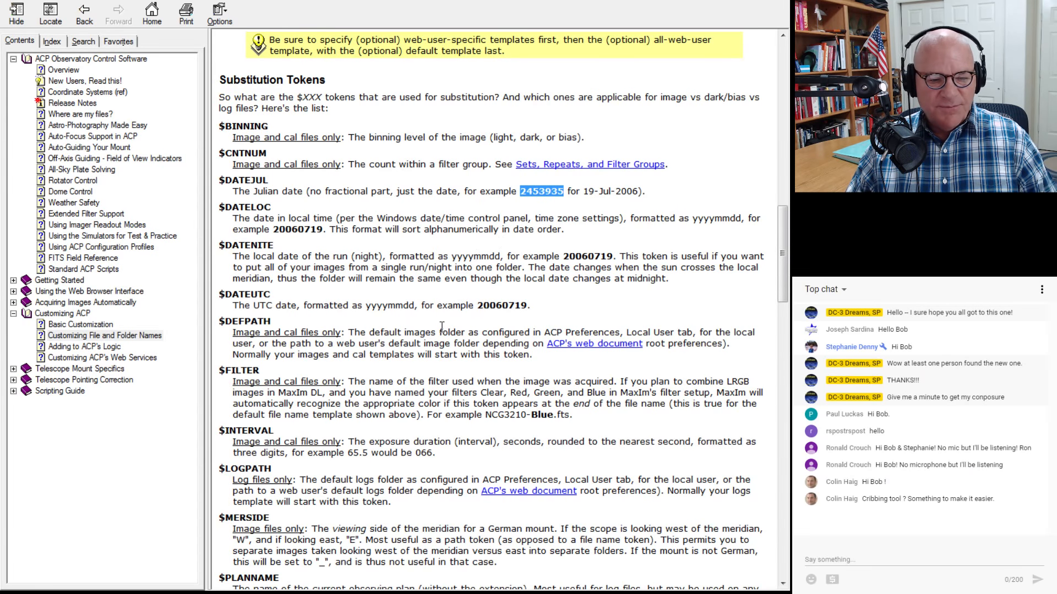
Return to the start of the Custom File and Folder Names topic and open the linked Template Generator Tool
{"action": "scroll", "coordinate": [441, 327], "scroll_direction": "down", "scroll_amount": 5}
{"action": "scroll", "coordinate": [442, 327], "scroll_direction": "down", "scroll_amount": 15}
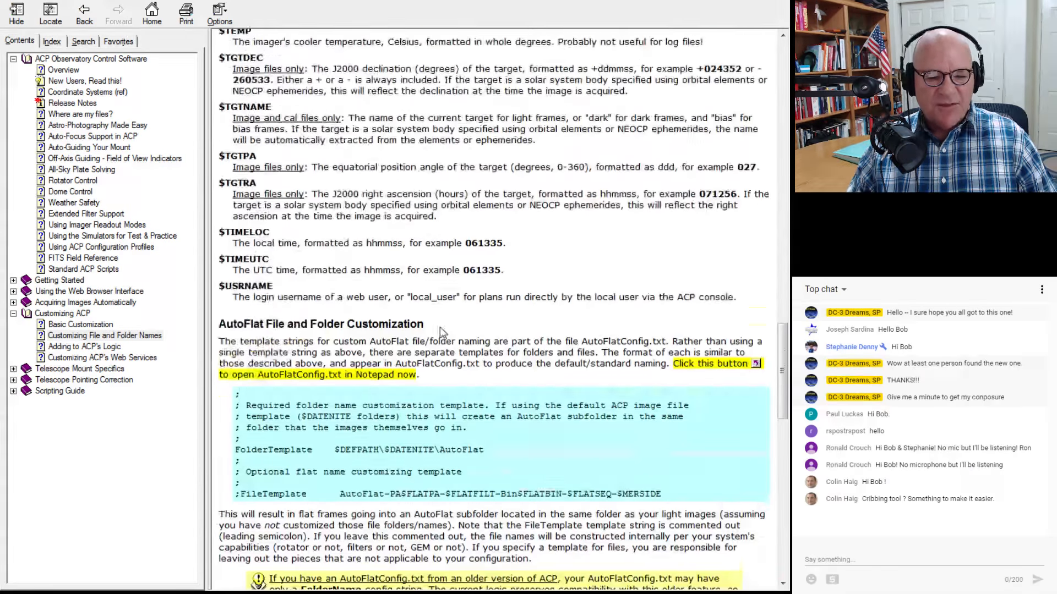
{"action": "scroll", "coordinate": [441, 329], "scroll_direction": "up", "scroll_amount": 15}
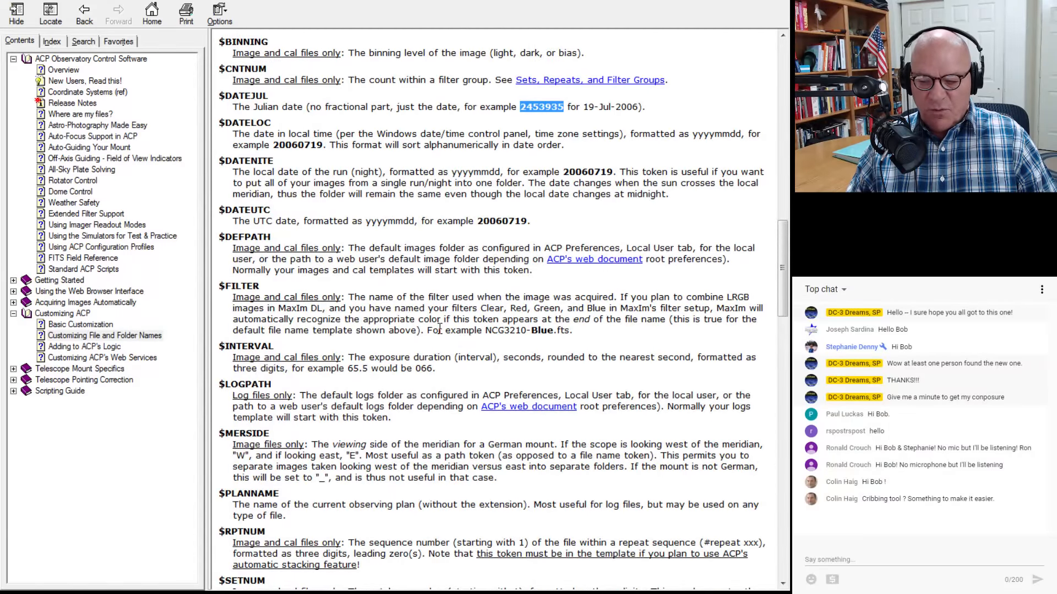
{"action": "scroll", "coordinate": [439, 328], "scroll_direction": "up", "scroll_amount": 20}
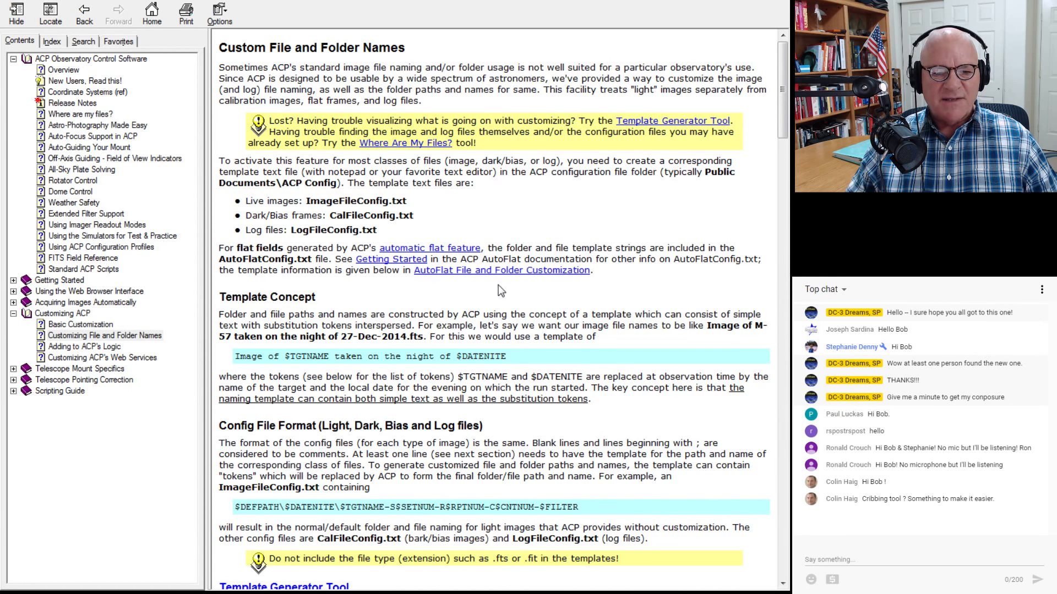
{"action": "left_click", "coordinate": [651, 122]}
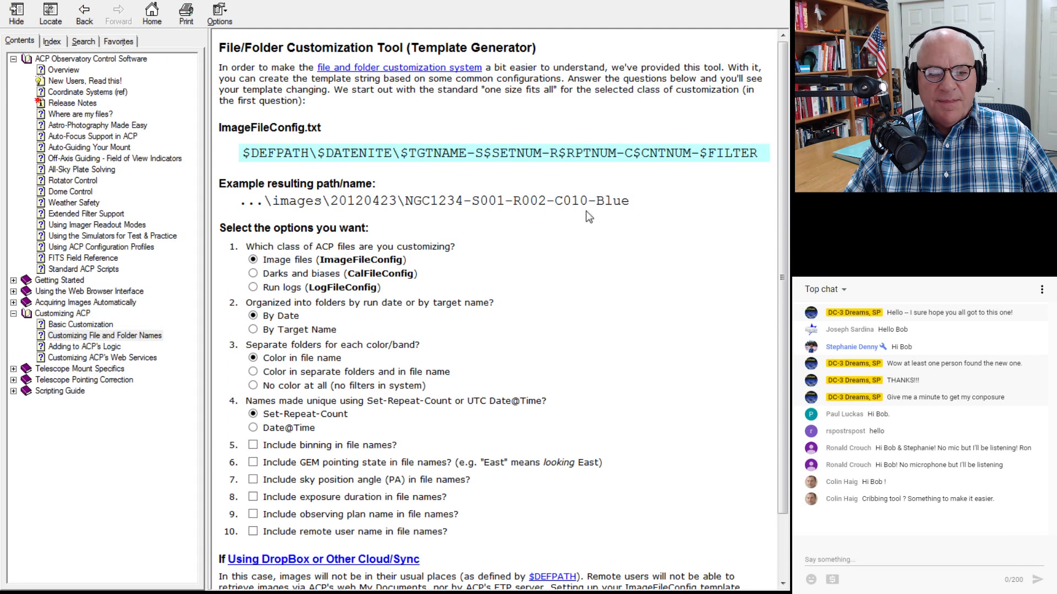
{"action": "left_click", "coordinate": [391, 68]}
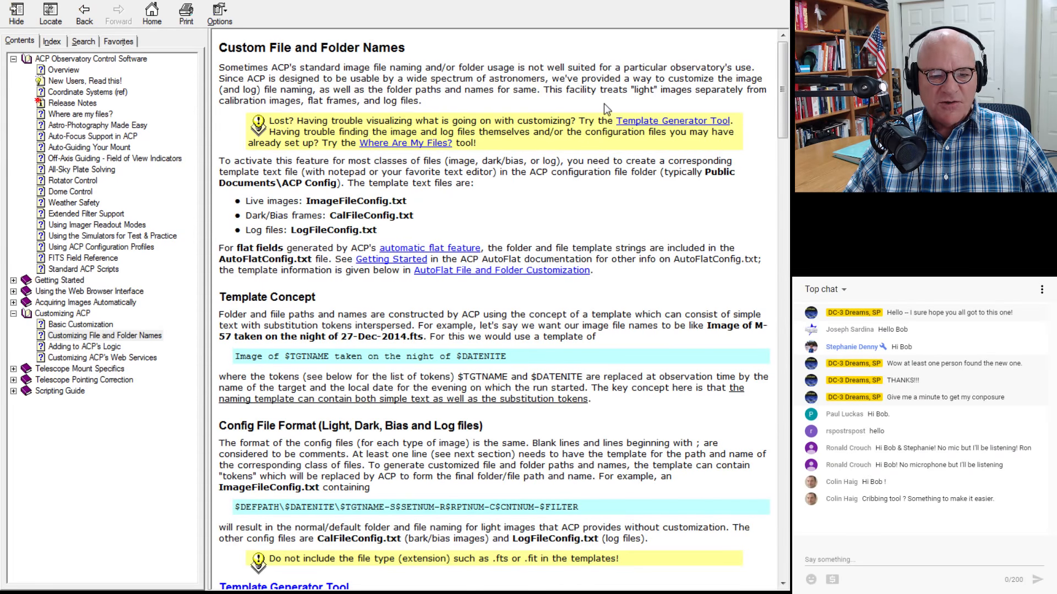
{"action": "left_click", "coordinate": [619, 121]}
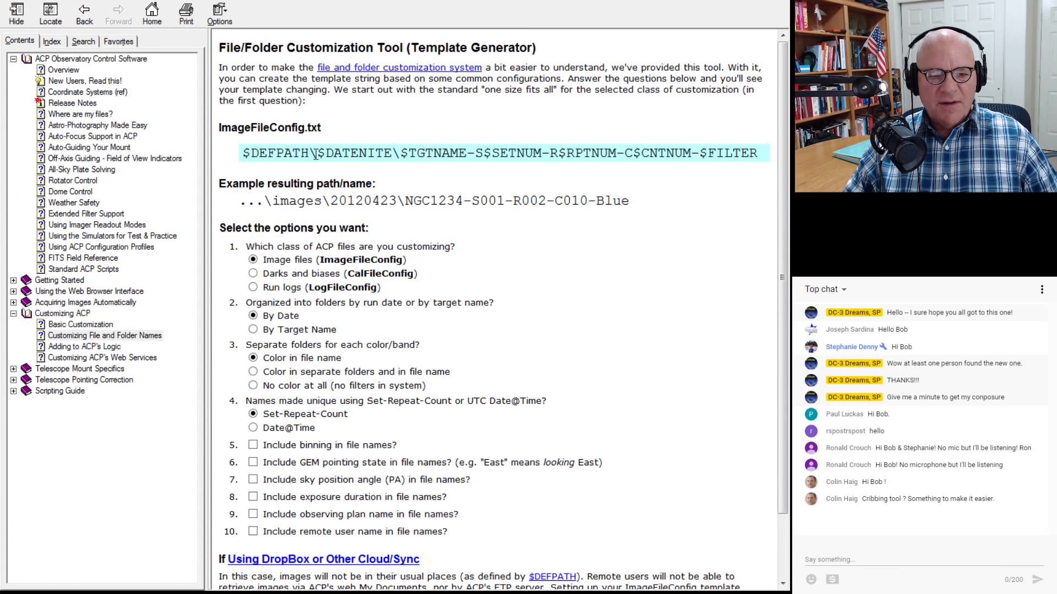
Add binning and GEM pointing state to the ImageFileConfig file names in the Template Generator
{"action": "left_click_drag", "start_coordinate": [243, 153], "coordinate": [597, 205]}
{"action": "left_click", "coordinate": [598, 204]}
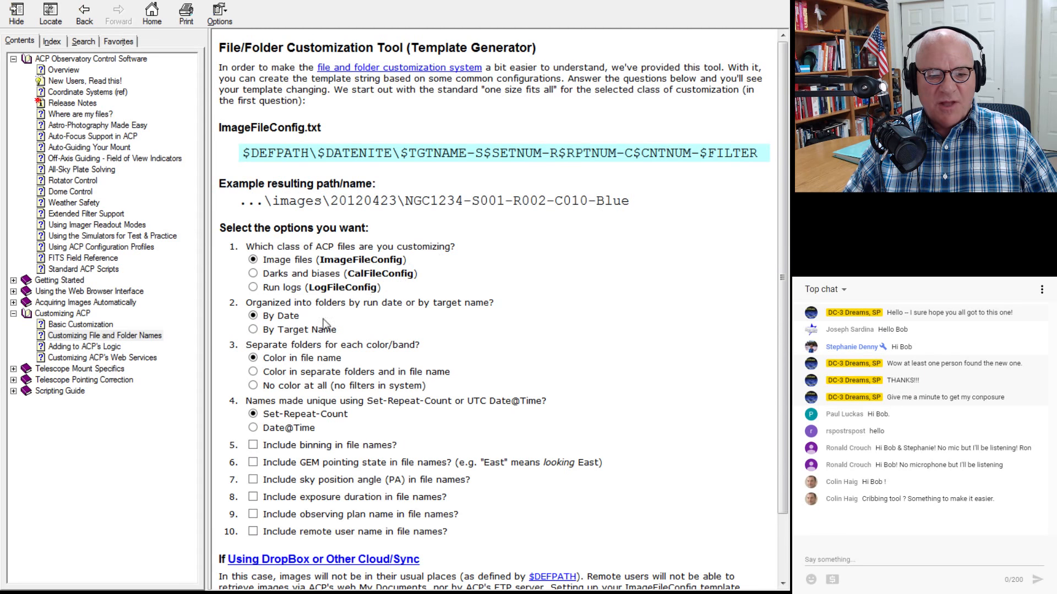
{"action": "left_click", "coordinate": [253, 446]}
{"action": "left_click", "coordinate": [254, 464]}
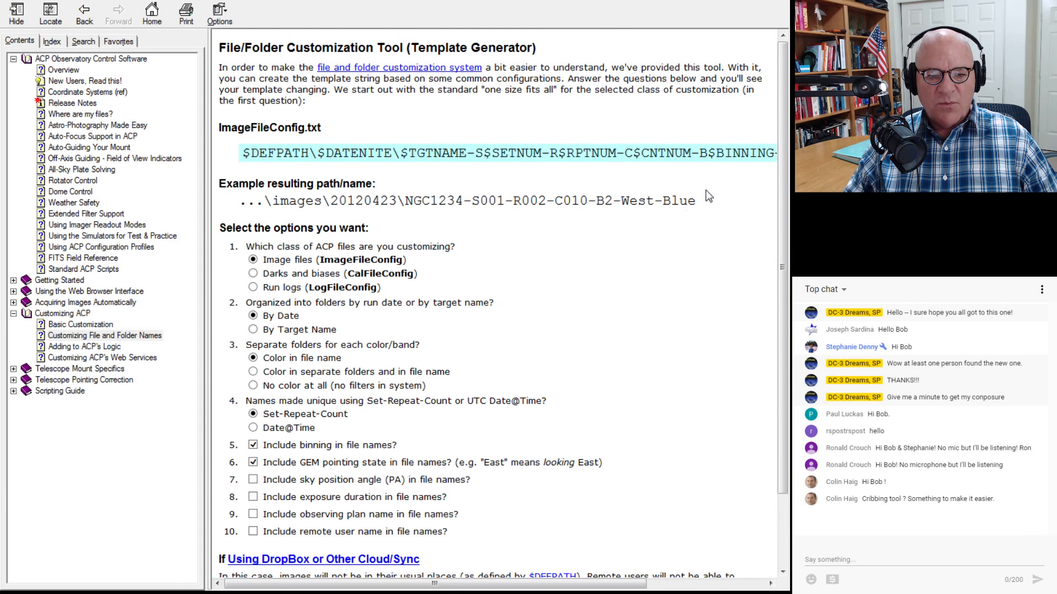
{"action": "left_click_drag", "start_coordinate": [513, 589], "coordinate": [383, 591]}
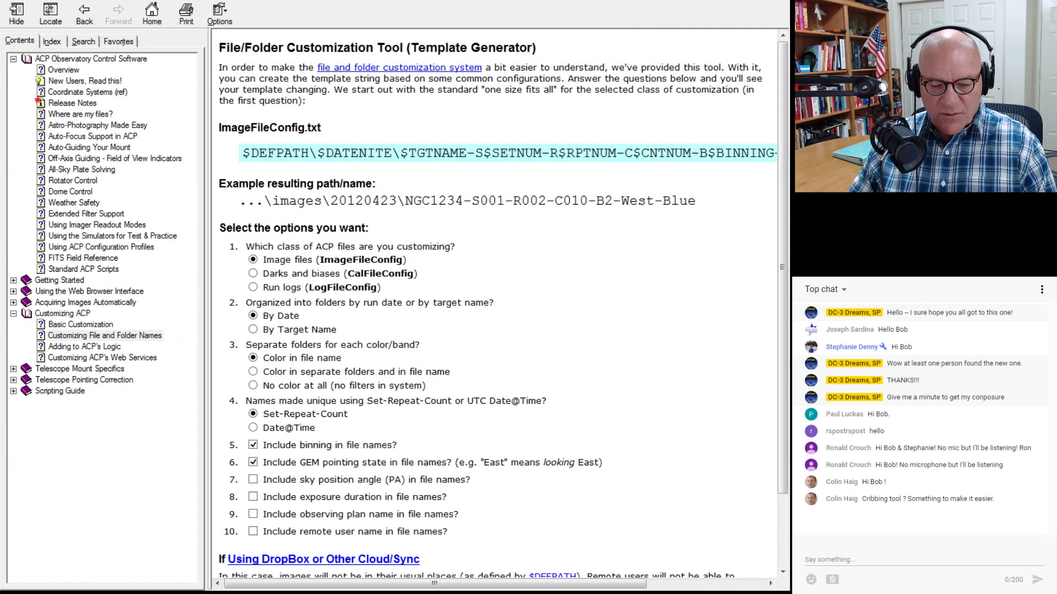
Switch to ImageFileConfig.txt in Notepad++ and highlight $DEFPATH in the user-specific template on line 3
{"action": "key", "text": "alt+Tab"}
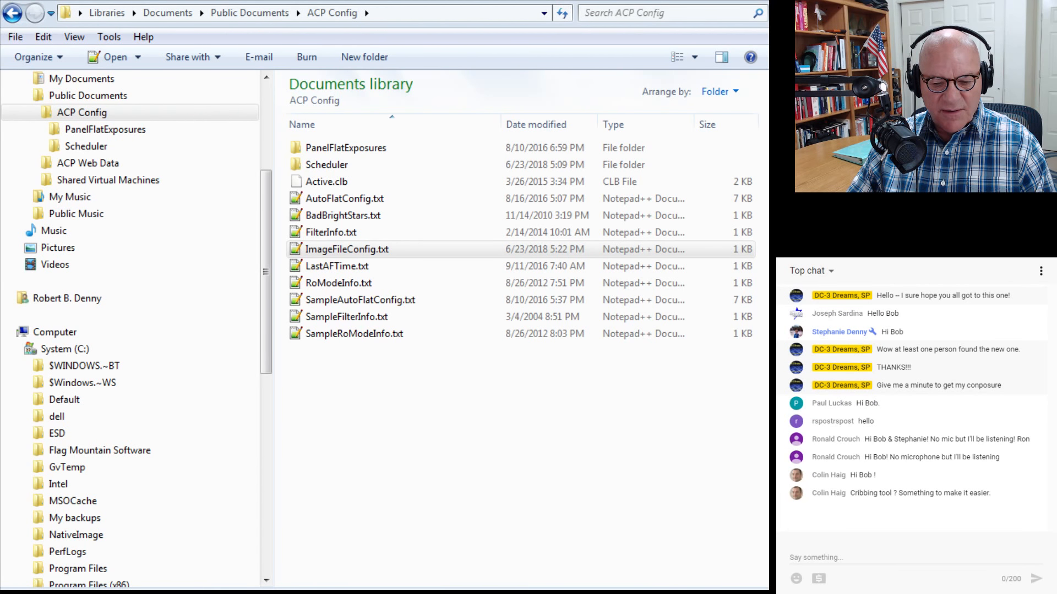
{"action": "key", "text": "alt+Tab"}
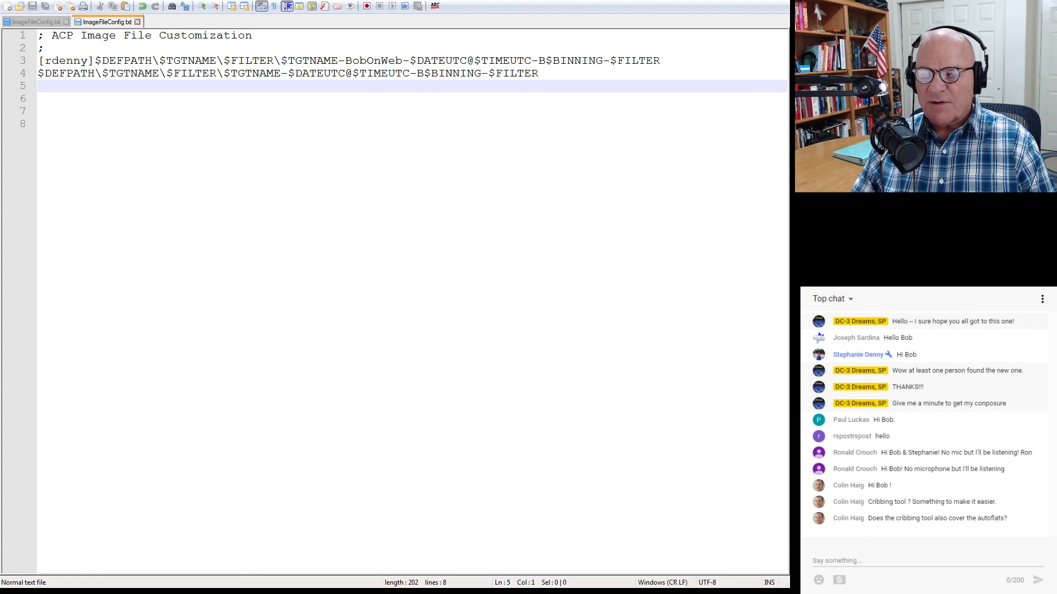
{"action": "left_click_drag", "start_coordinate": [152, 61], "coordinate": [97, 64]}
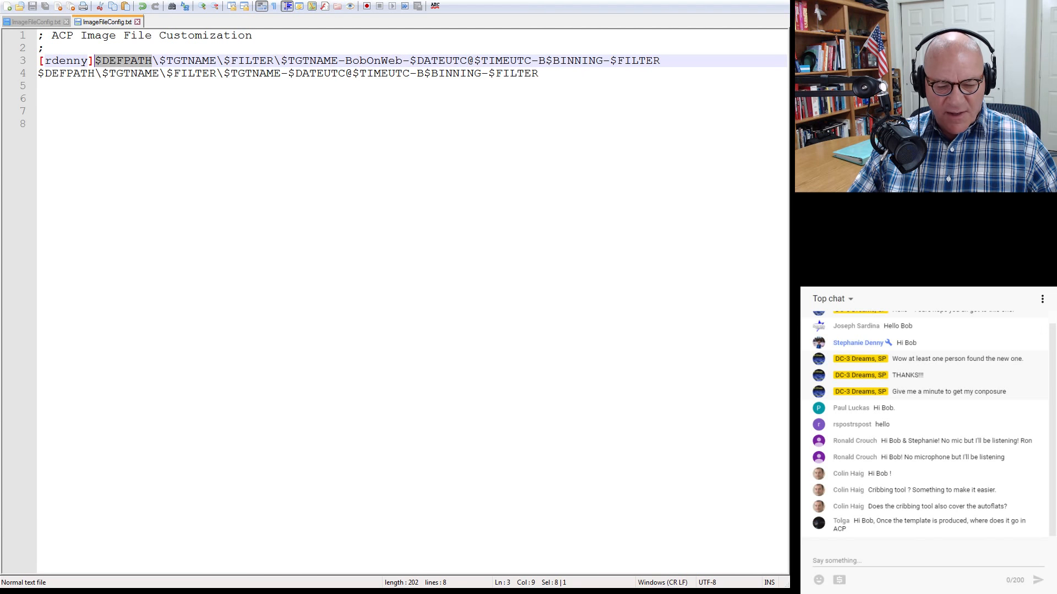
In Windows Explorer, go to the ACP Config folder under Public Documents and open ImageFileConfig.txt with Notepad++
{"action": "key", "text": "alt+Tab"}
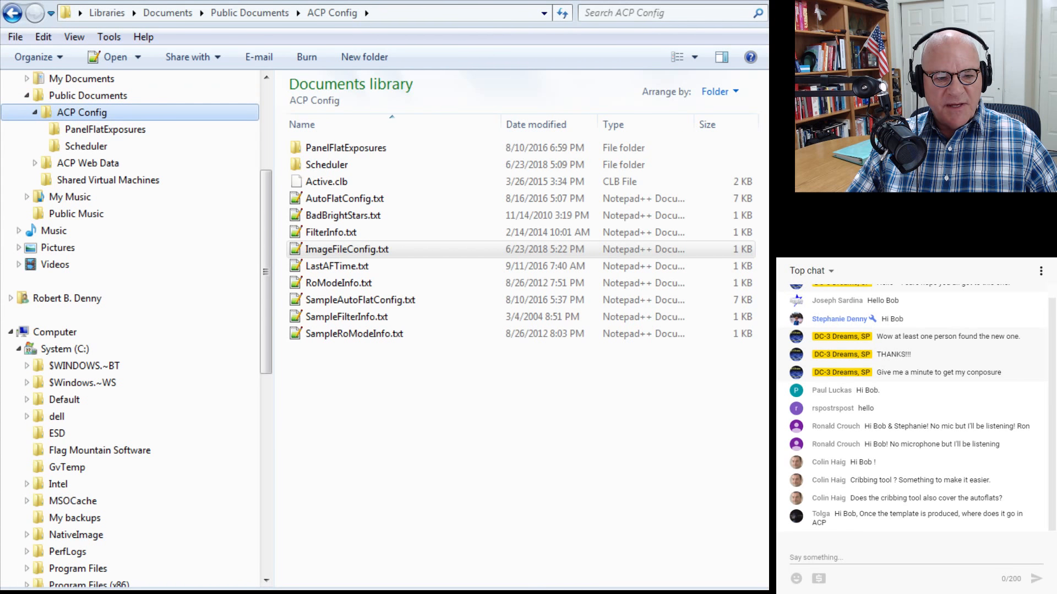
{"action": "left_click", "coordinate": [84, 98]}
{"action": "left_click", "coordinate": [82, 112]}
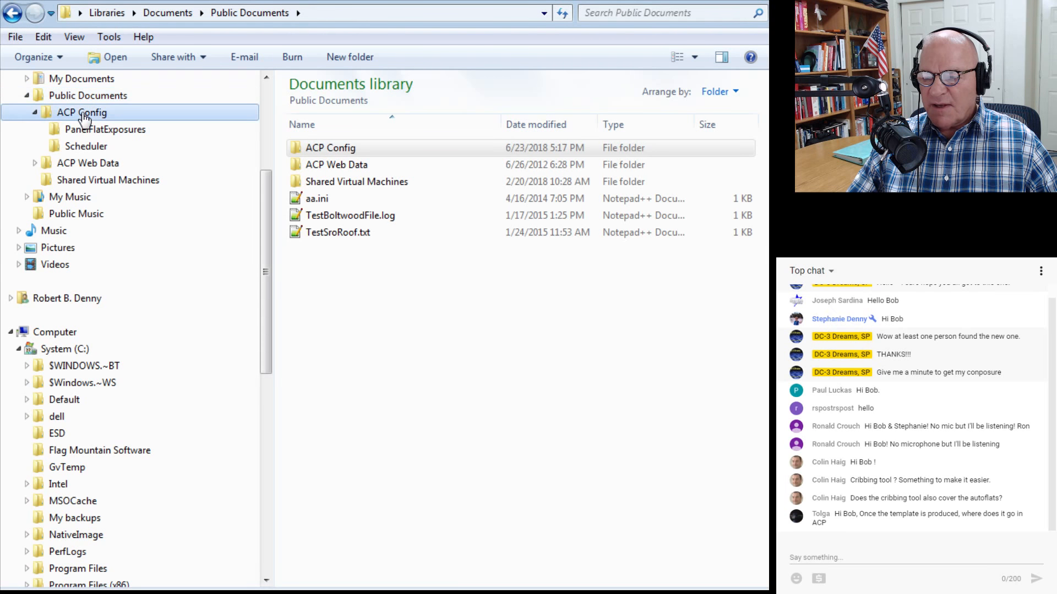
{"action": "left_click", "coordinate": [332, 251]}
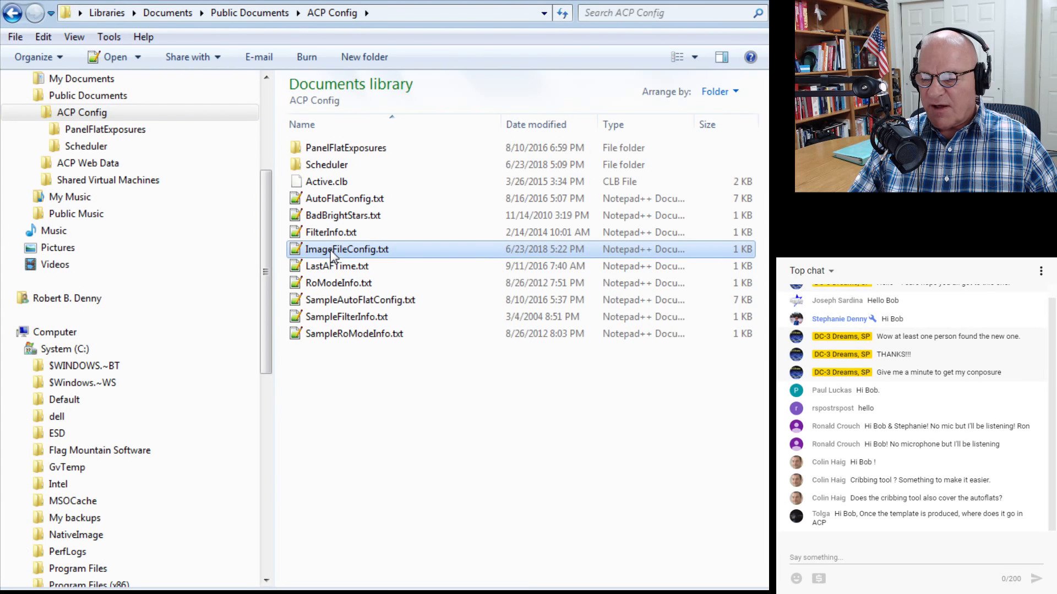
{"action": "right_click", "coordinate": [331, 250]}
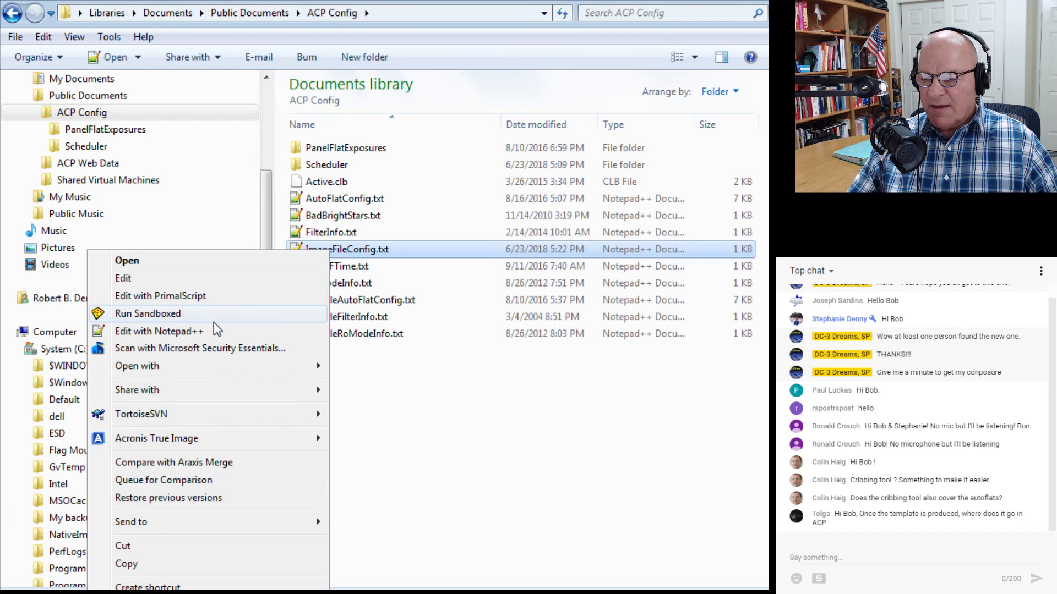
{"action": "left_click", "coordinate": [201, 333]}
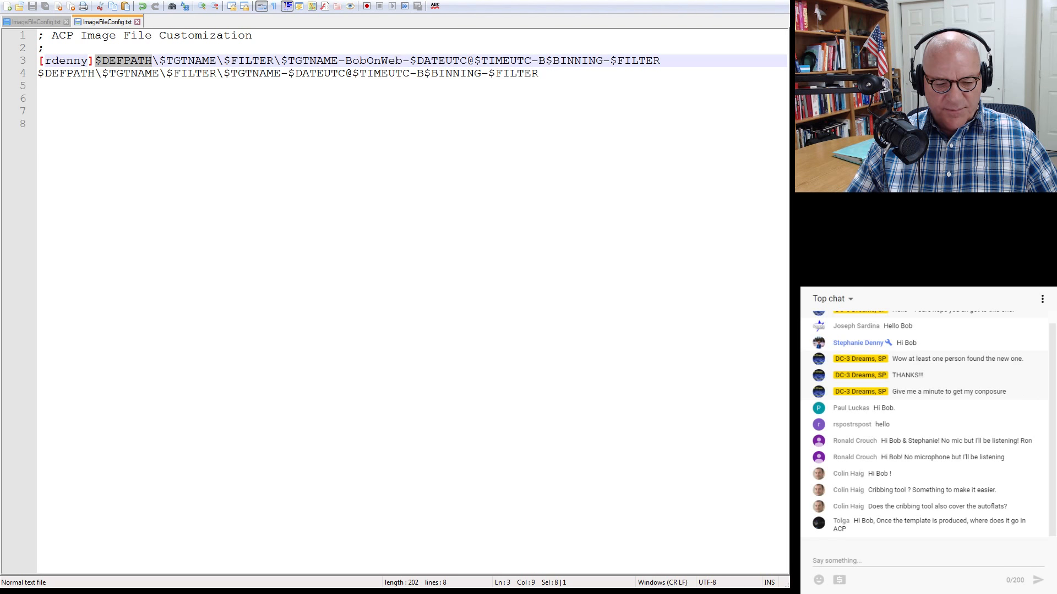
Switch to the ACP help, look up $DEFPATH under Customizing File and Folder Names, and highlight its name and description
{"action": "key", "text": "alt+Tab"}
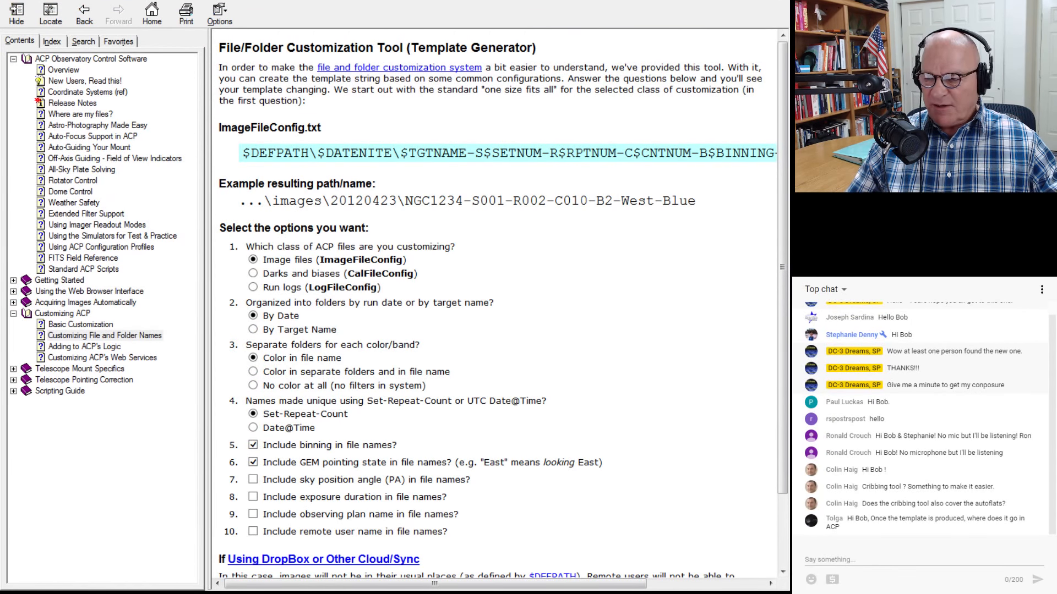
{"action": "scroll", "coordinate": [787, 269], "scroll_direction": "down", "scroll_amount": 3}
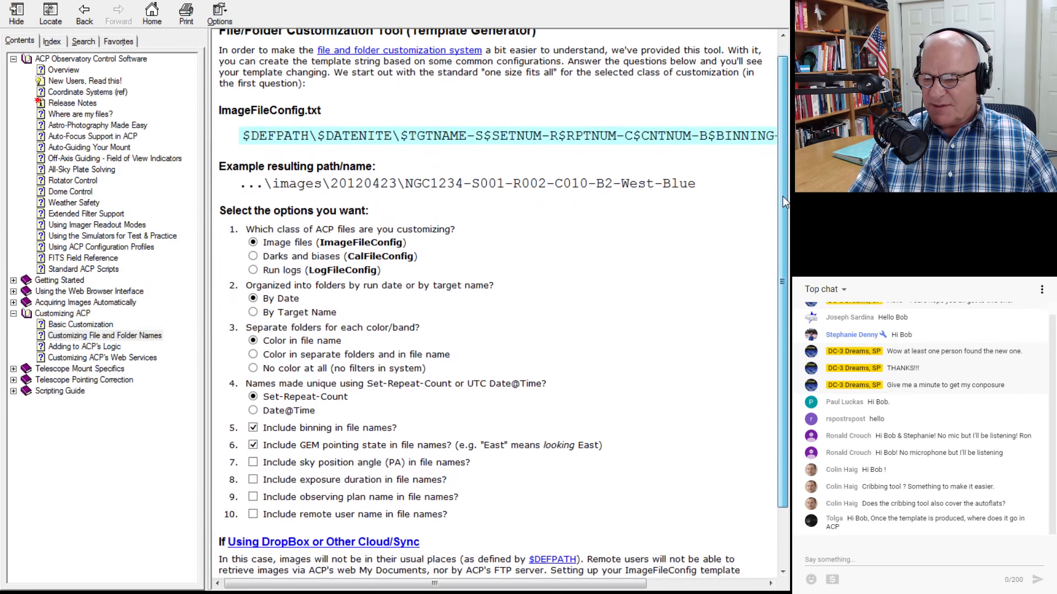
{"action": "scroll", "coordinate": [787, 270], "scroll_direction": "up", "scroll_amount": 3}
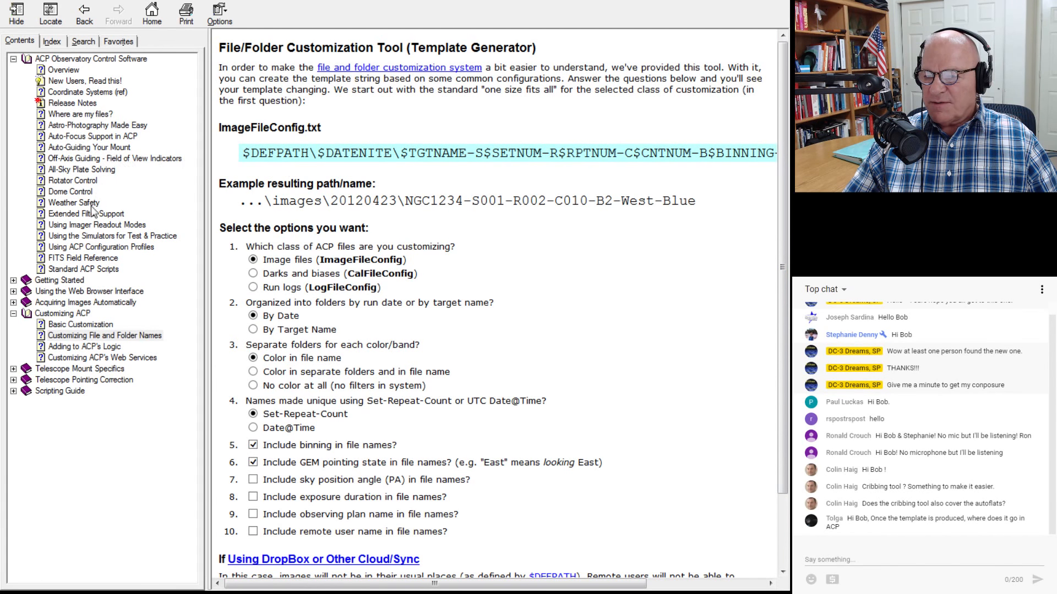
{"action": "left_click", "coordinate": [71, 337]}
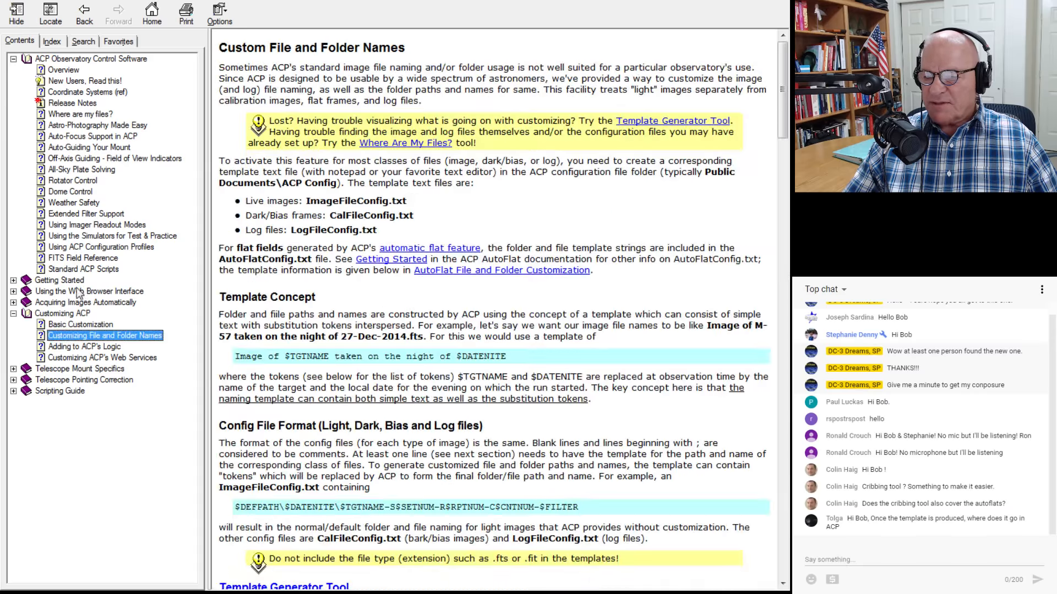
{"action": "left_click_drag", "start_coordinate": [787, 99], "coordinate": [765, 277]}
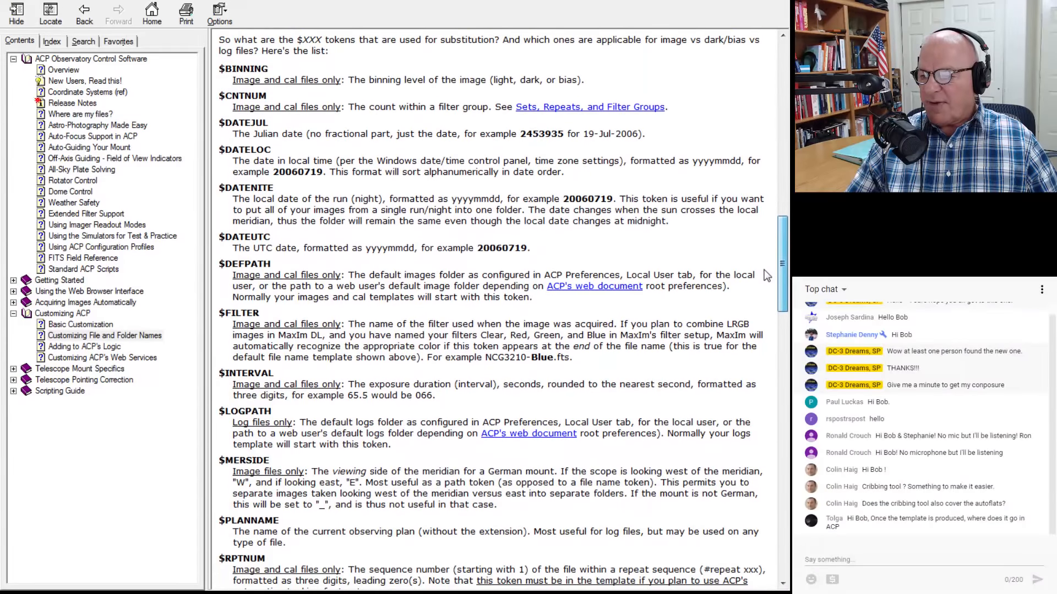
{"action": "double_click", "coordinate": [245, 266]}
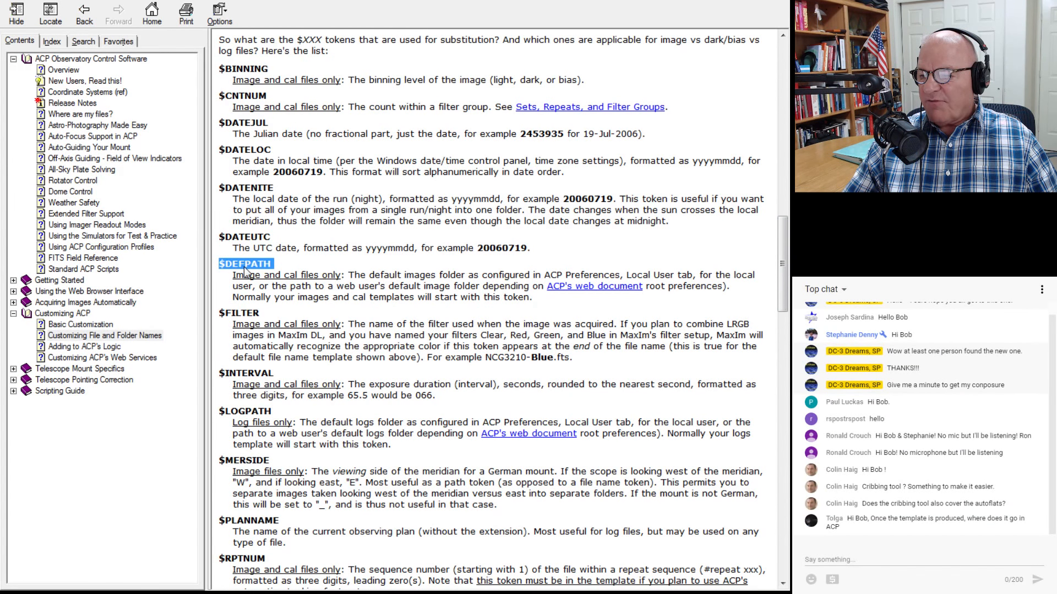
{"action": "left_click_drag", "start_coordinate": [348, 275], "coordinate": [571, 294]}
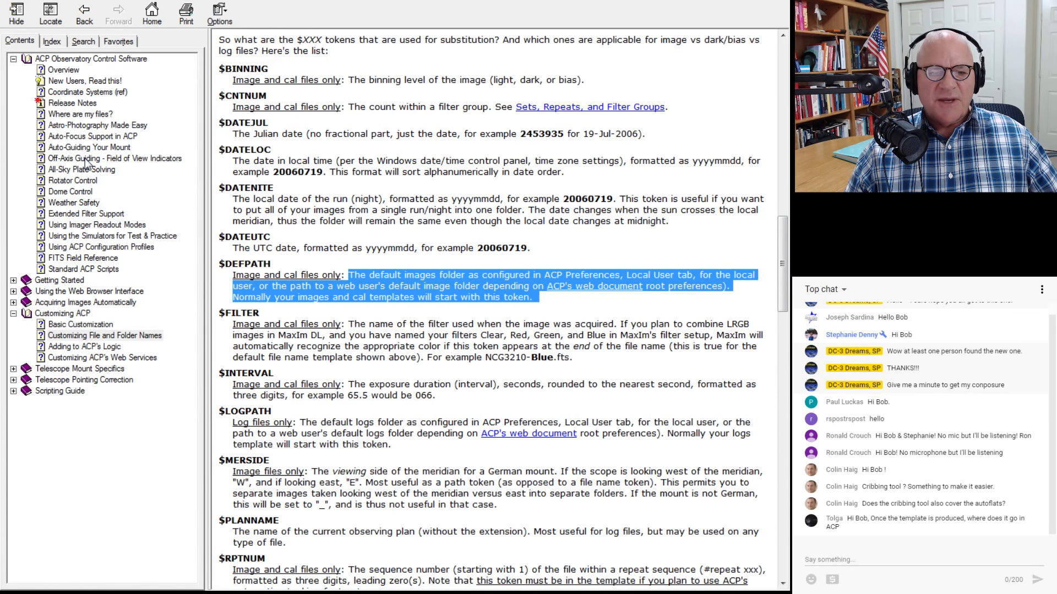
{"action": "left_click", "coordinate": [297, 267]}
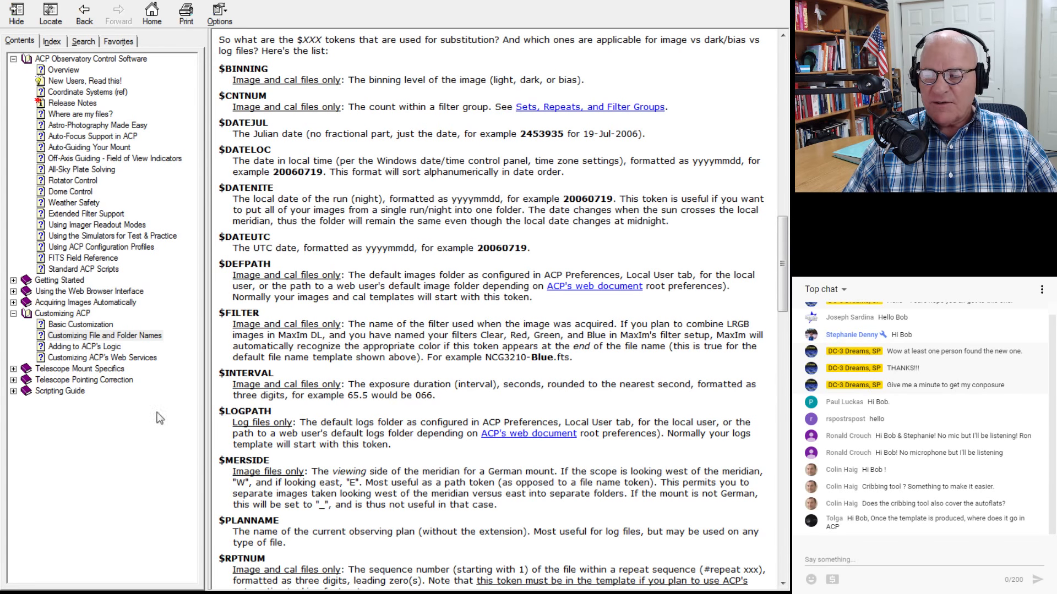
In Notepad++, replace $DEFPATH at the start of line 4 of ImageFileConfig.txt with C:\Dropbox
{"action": "key", "text": "alt+Tab"}
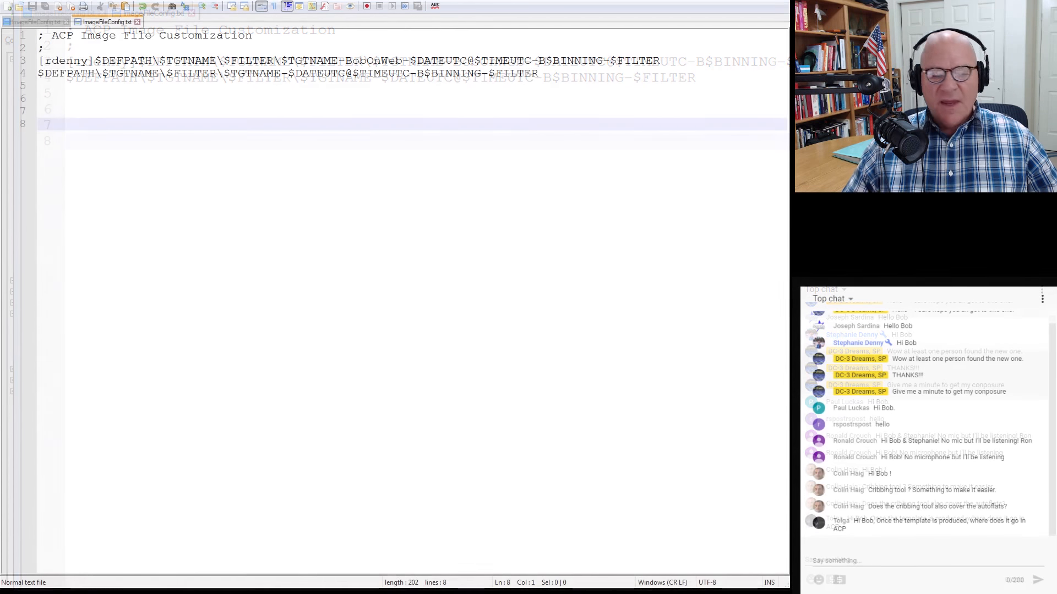
{"action": "left_click_drag", "start_coordinate": [94, 73], "coordinate": [37, 73]}
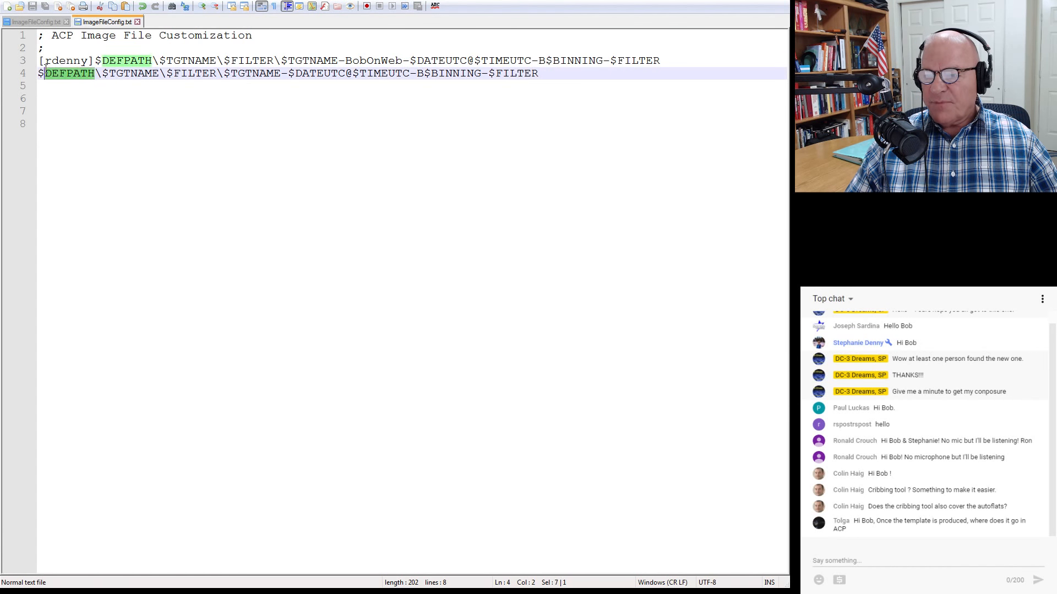
{"action": "type", "text": "C"}
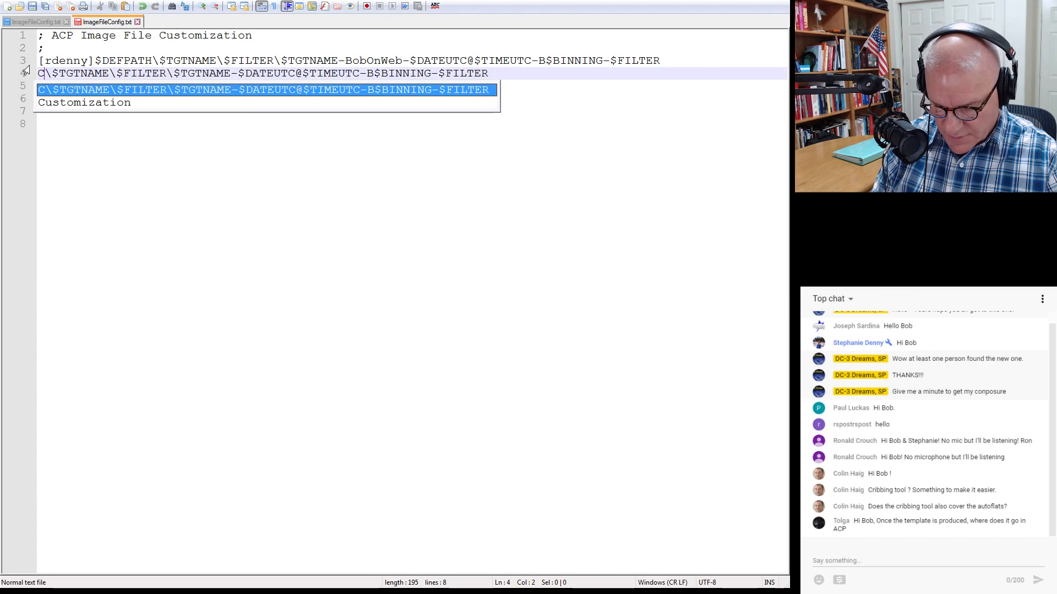
{"action": "key", "text": "Escape"}
{"action": "type", "text": ":\\"}
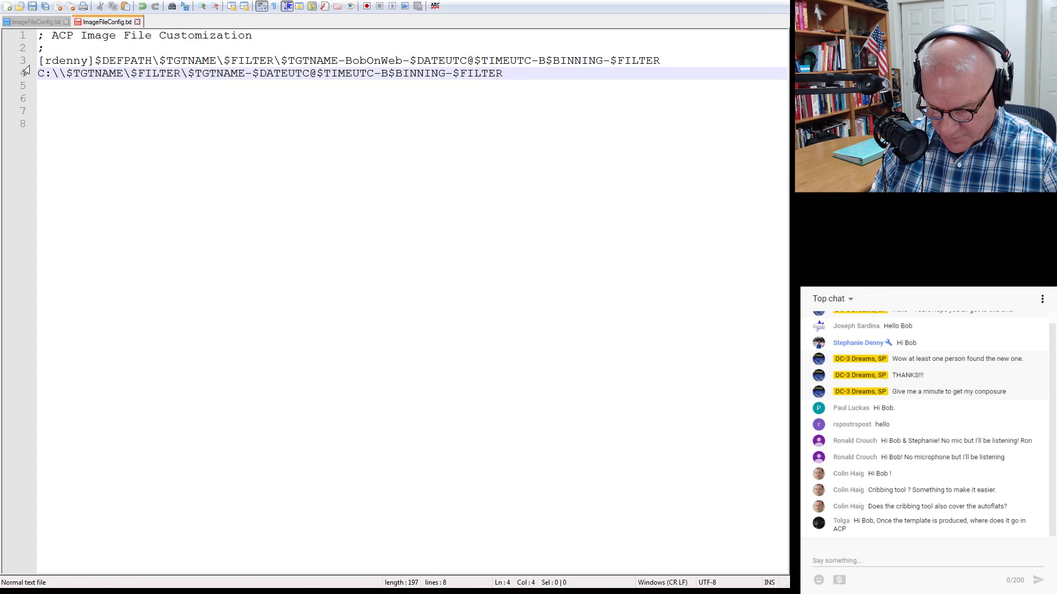
{"action": "type", "text": "Dropbo"}
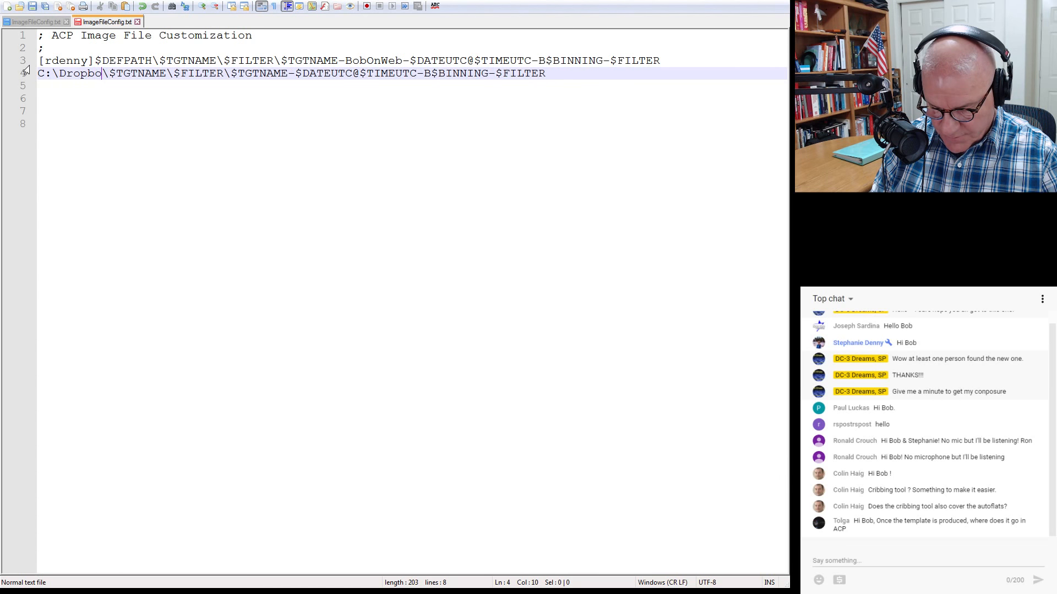
{"action": "type", "text": "x"}
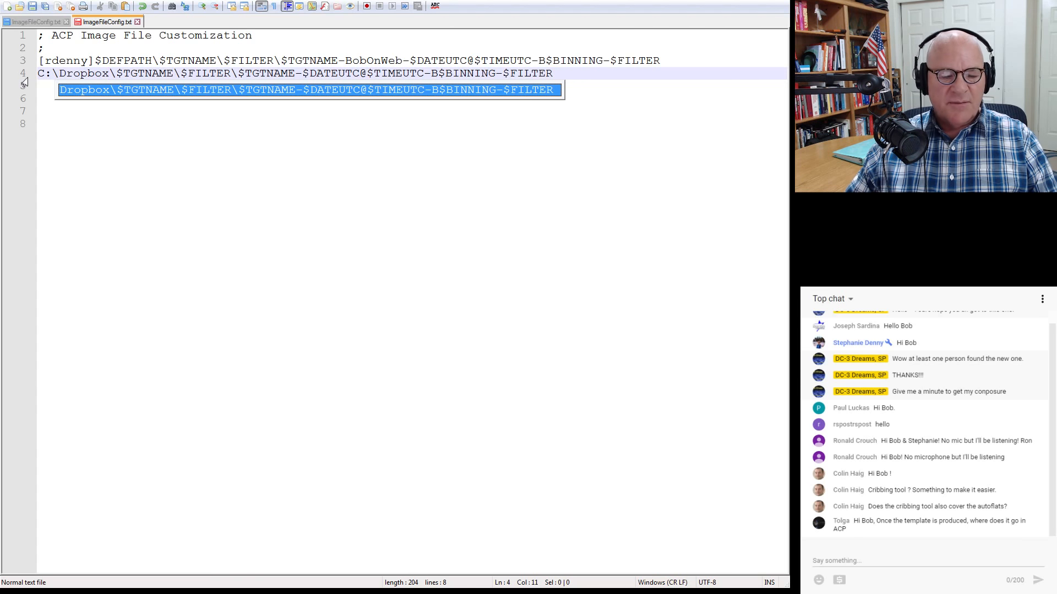
{"action": "left_click", "coordinate": [101, 123]}
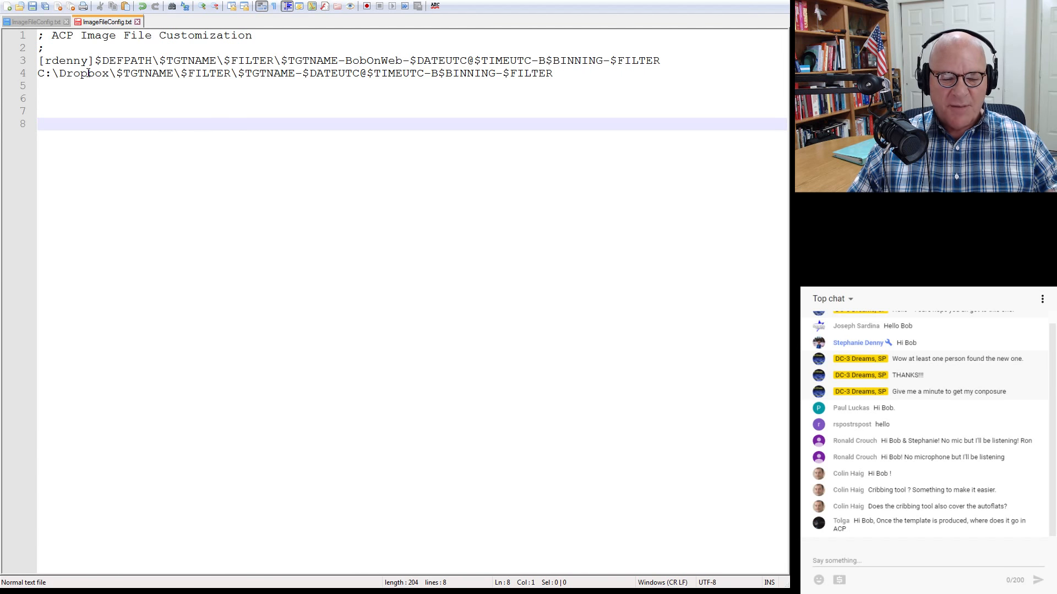
Insert an Observatory subfolder after C:\Dropbox in the line 4 template and highlight the folder name
{"action": "left_click", "coordinate": [110, 73]}
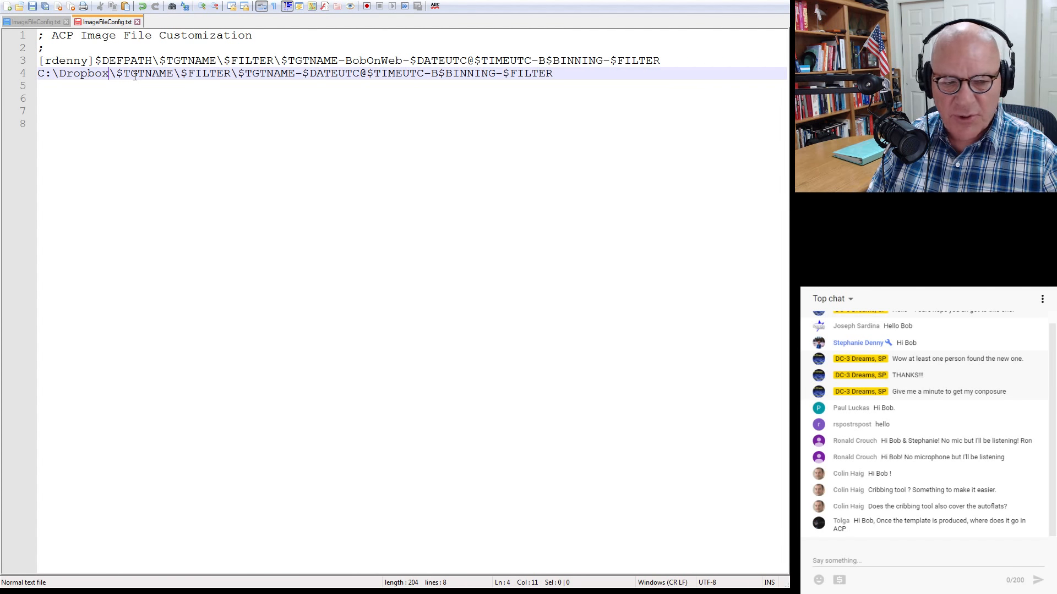
{"action": "type", "text": "\\P"}
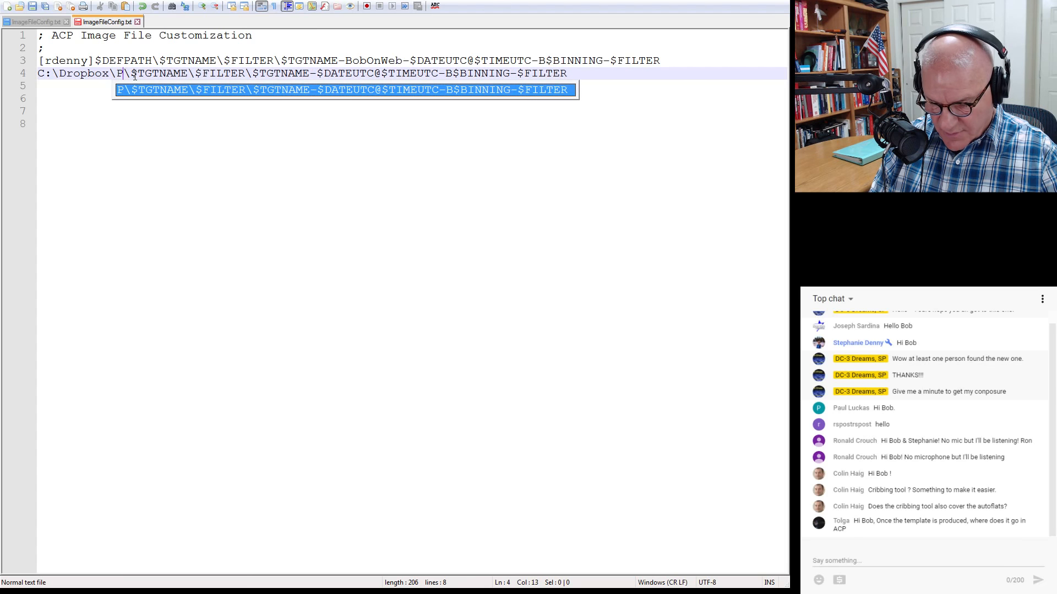
{"action": "key", "text": "BackSpace"}
{"action": "type", "text": "Obsedr"}
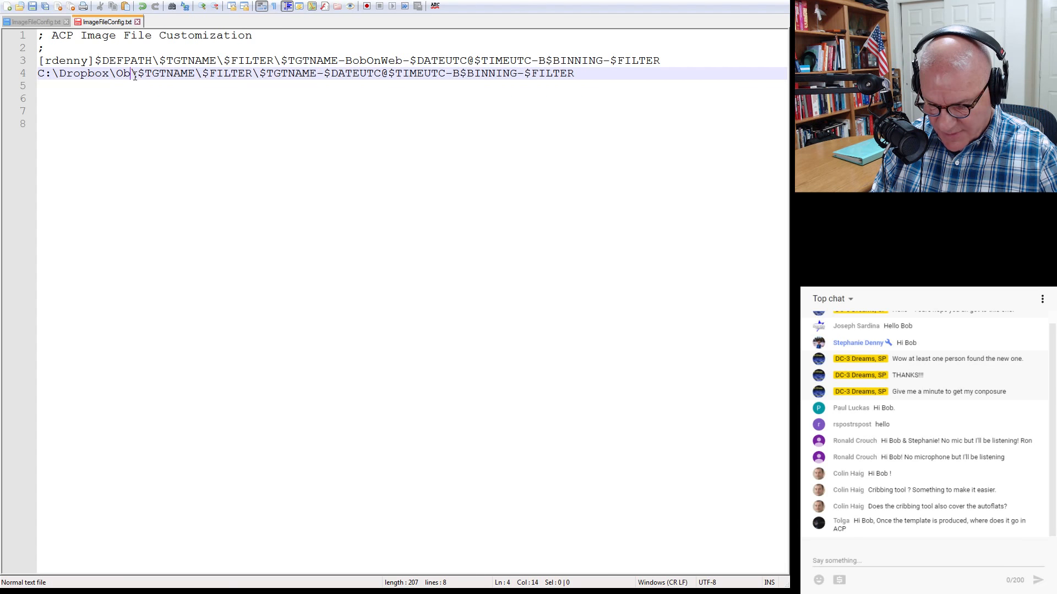
{"action": "key", "text": "BackSpace"}
{"action": "key", "text": "BackSpace"}
{"action": "key", "text": "BackSpace"}
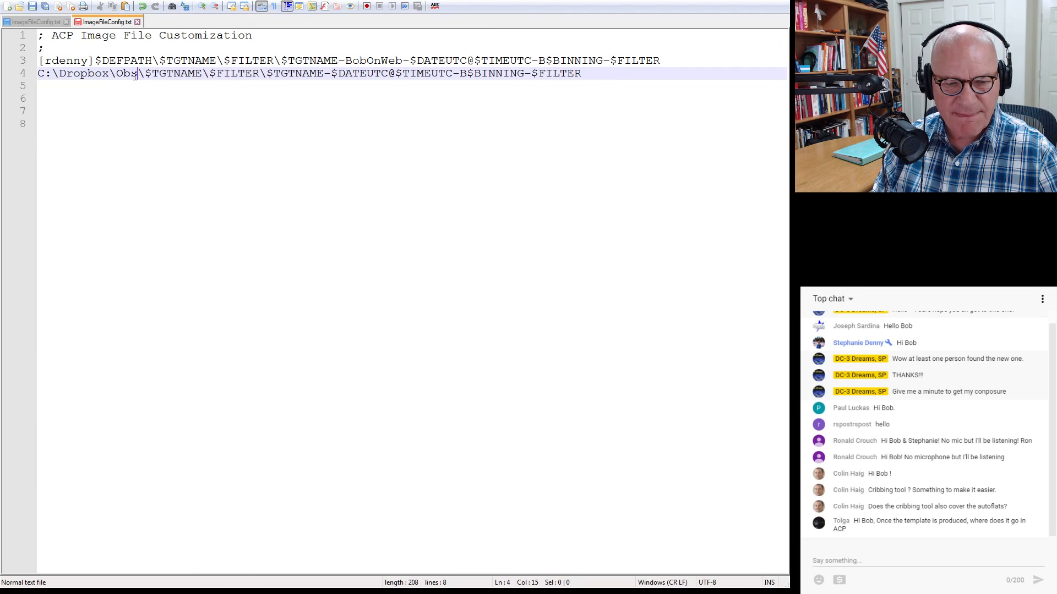
{"action": "type", "text": "ervatp"}
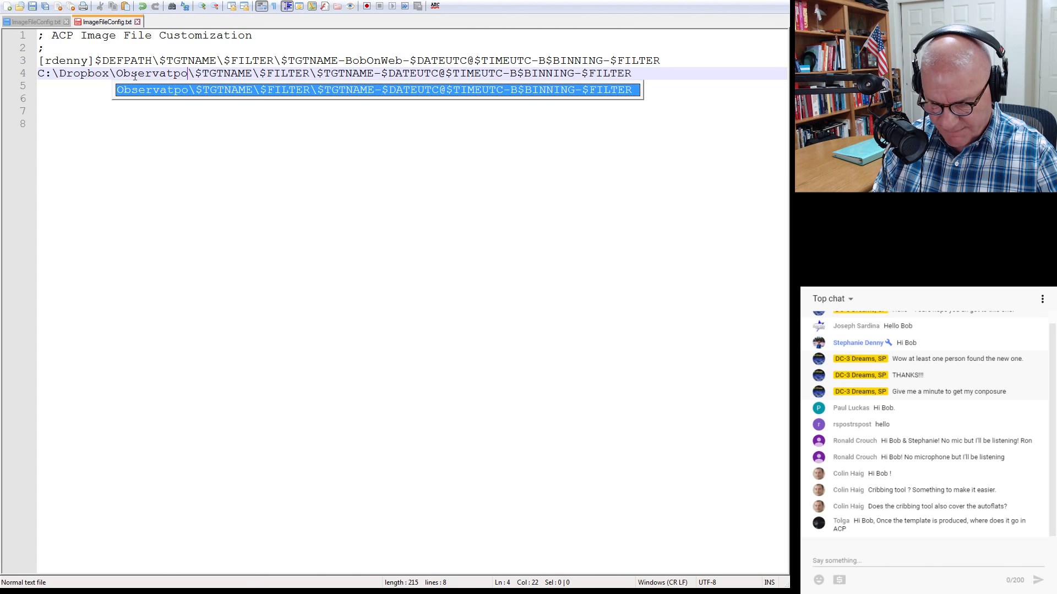
{"action": "key", "text": "BackSpace"}
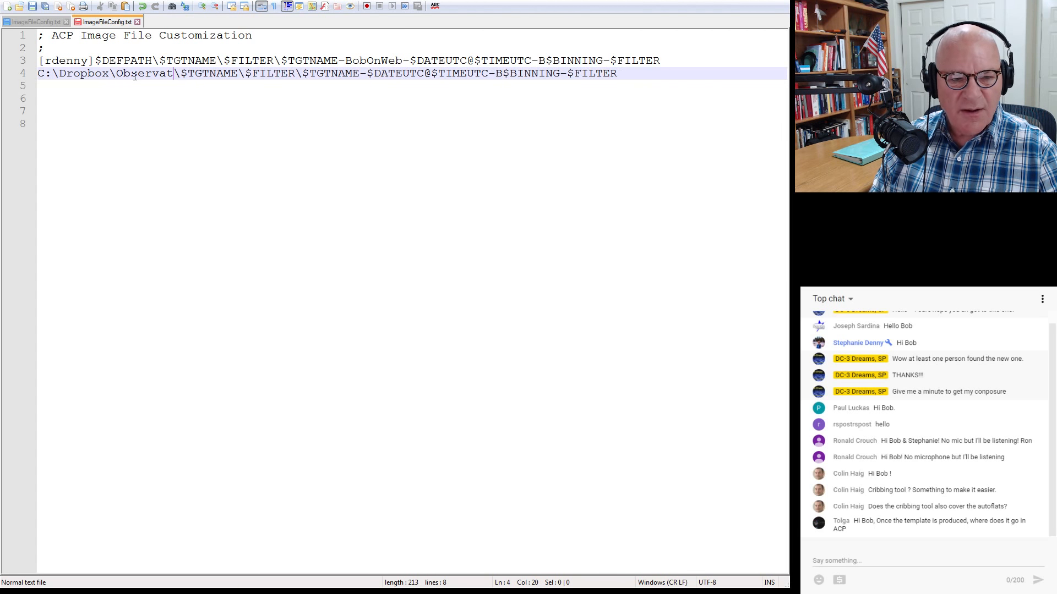
{"action": "type", "text": "ory"}
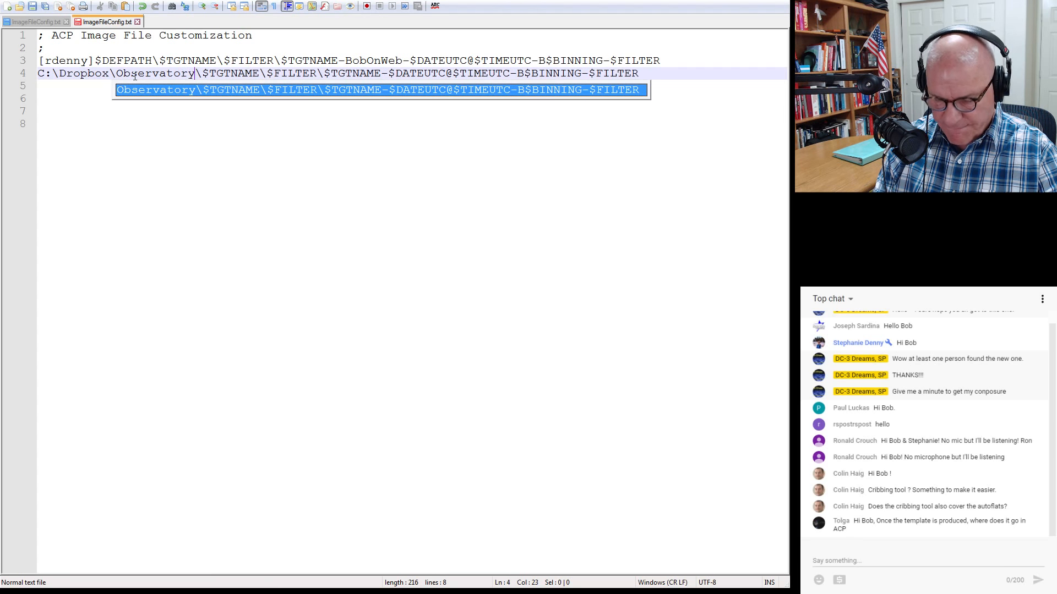
{"action": "left_click", "coordinate": [208, 111]}
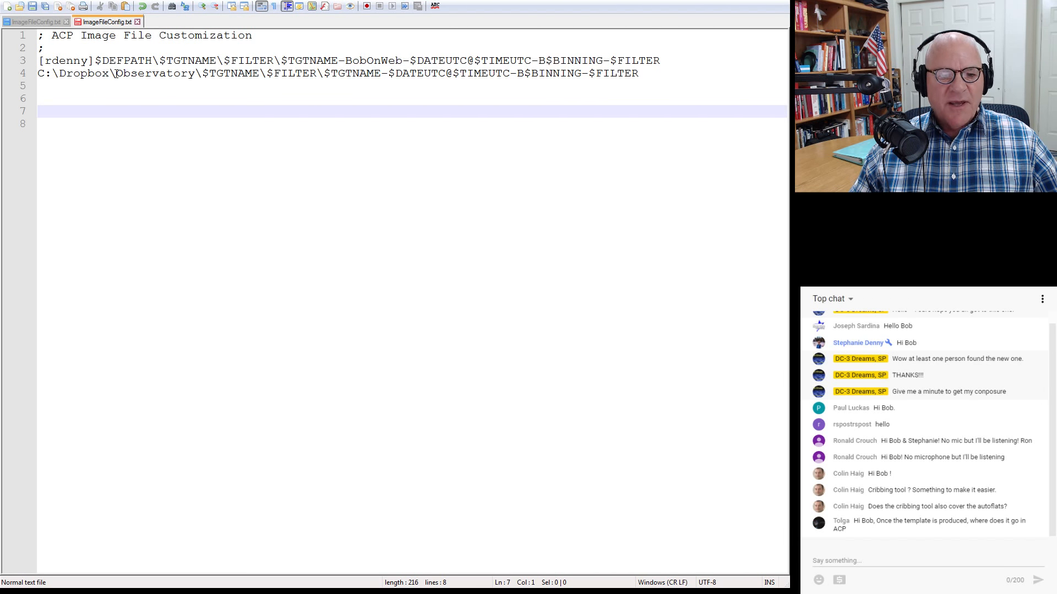
{"action": "left_click_drag", "start_coordinate": [116, 73], "coordinate": [195, 74]}
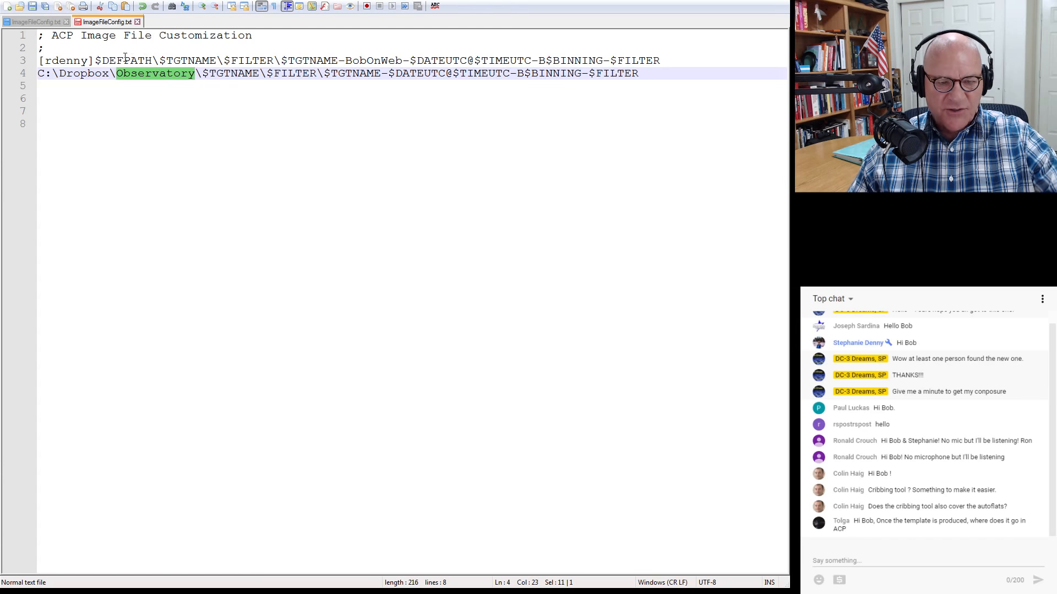
Replace $DEFPATH in the per-user template on line 3 with C:\Dropbox followed by a subfolder named after that template's bracketed username
{"action": "left_click", "coordinate": [94, 60]}
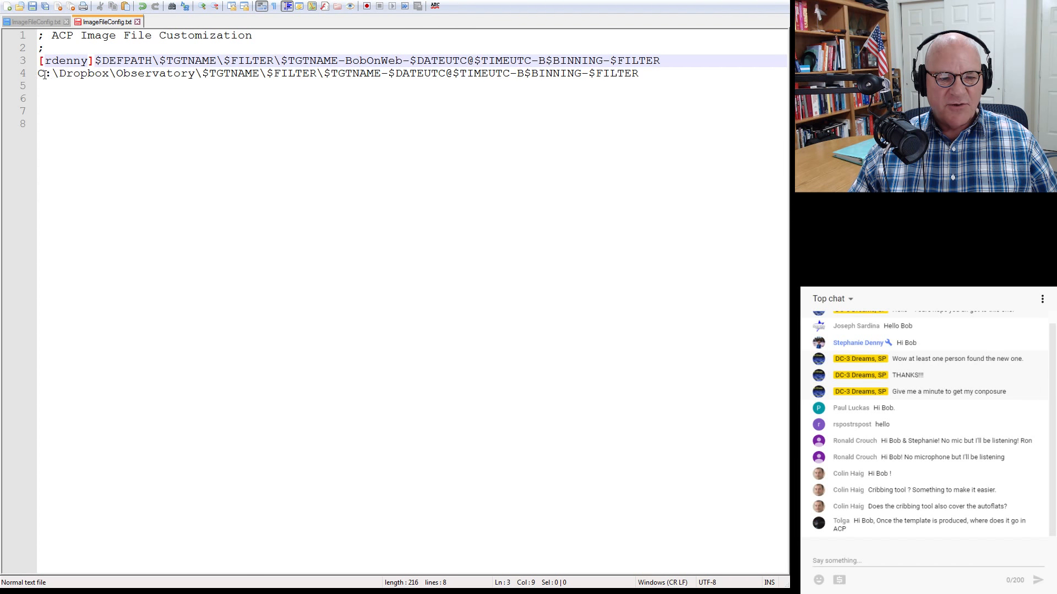
{"action": "left_click_drag", "start_coordinate": [38, 73], "coordinate": [194, 79]}
{"action": "key", "text": "ctrl+c"}
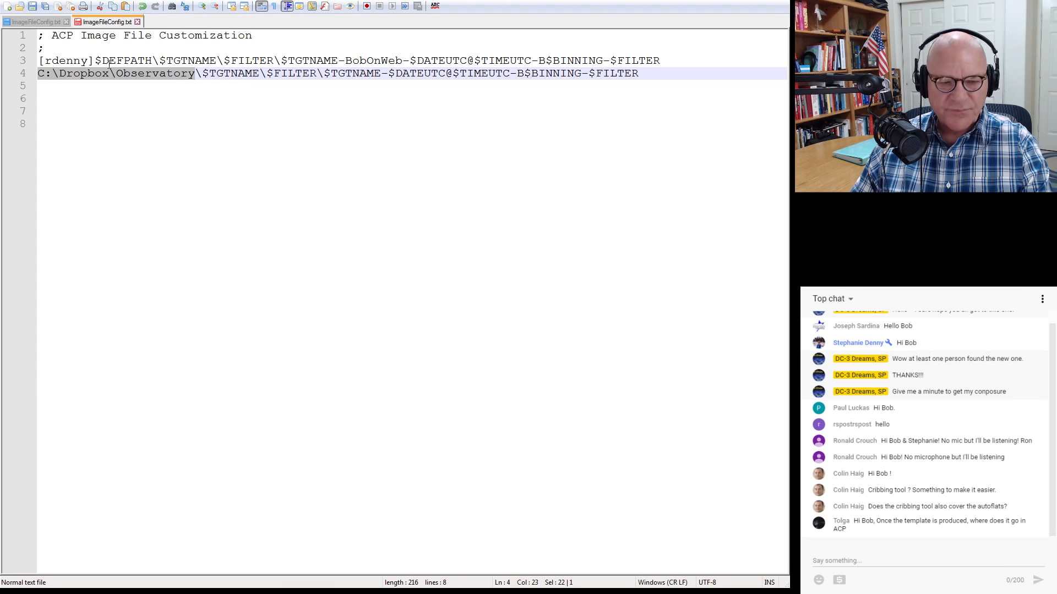
{"action": "left_click_drag", "start_coordinate": [96, 61], "coordinate": [150, 63]}
{"action": "key", "text": "ctrl+v"}
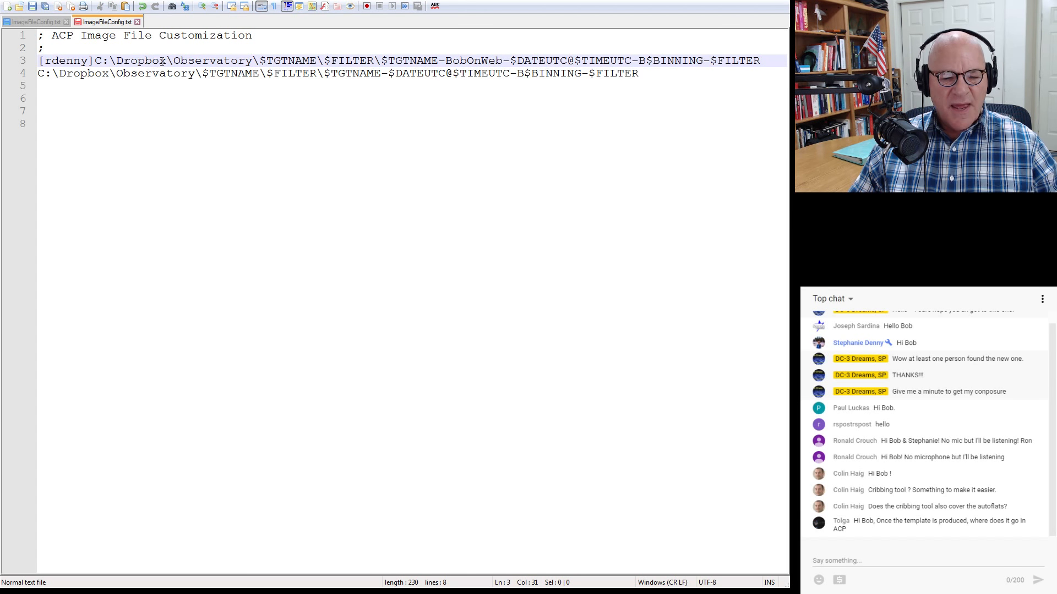
{"action": "double_click", "coordinate": [194, 60]}
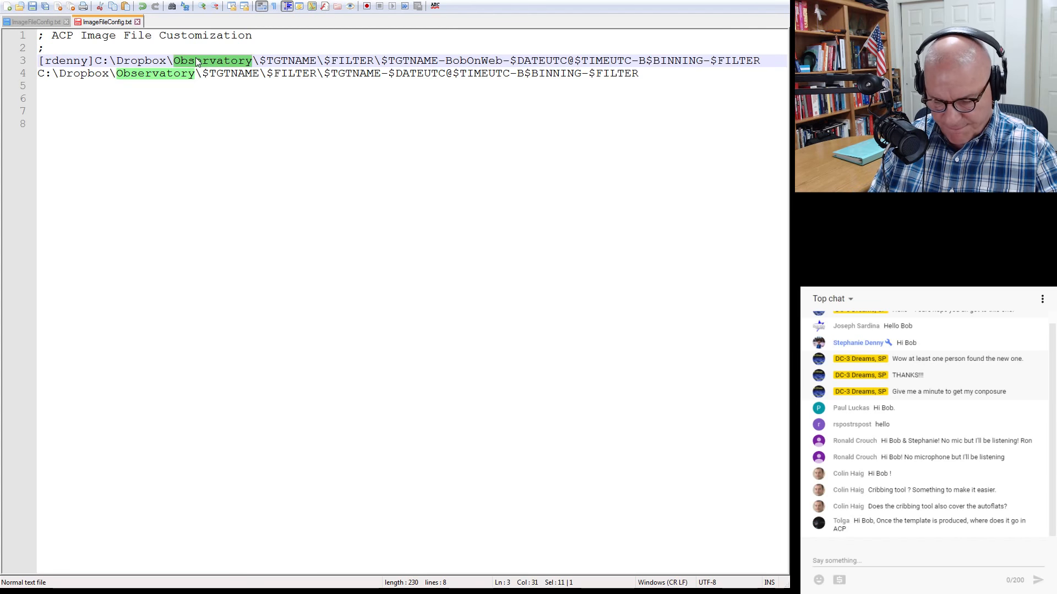
{"action": "type", "text": "rdenny"}
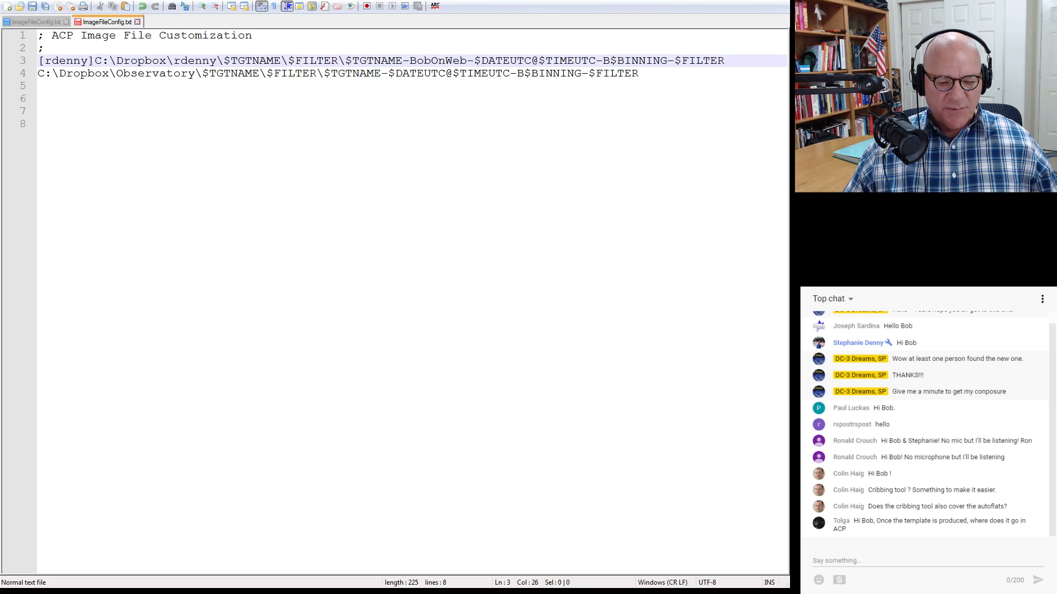
Switch to the ACP help and open the Template Generator Tool from the Custom File and Folder Names page
{"action": "key", "text": "alt+Tab"}
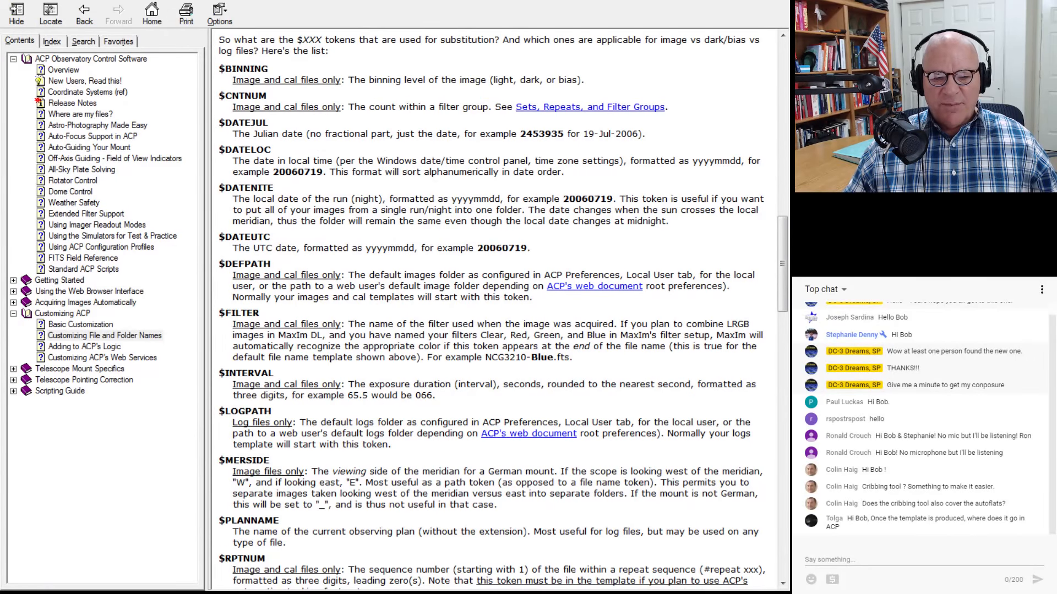
{"action": "scroll", "coordinate": [495, 309], "scroll_direction": "up", "scroll_amount": 10}
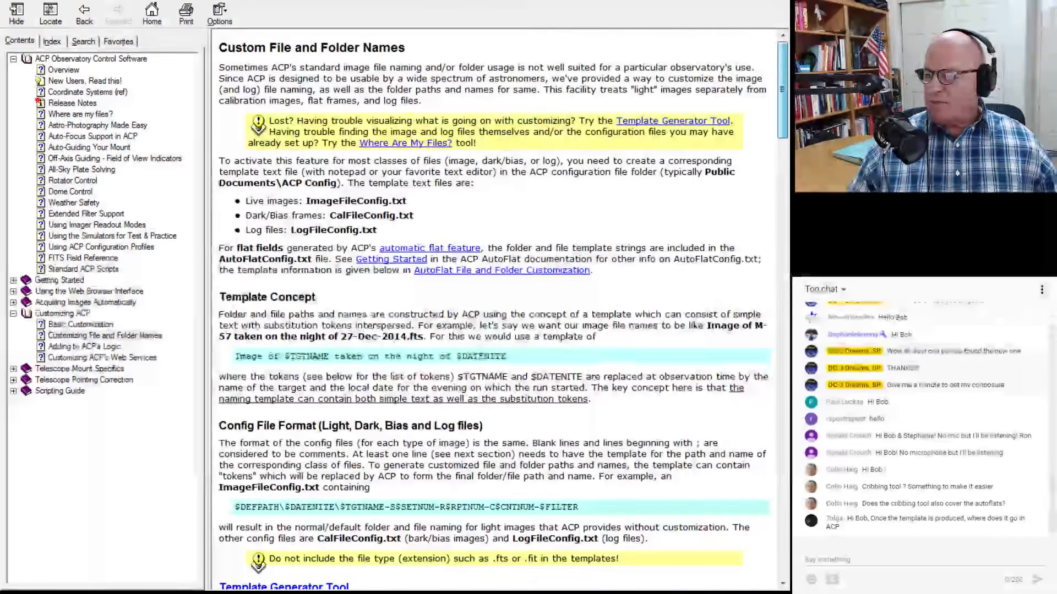
{"action": "left_click", "coordinate": [692, 117]}
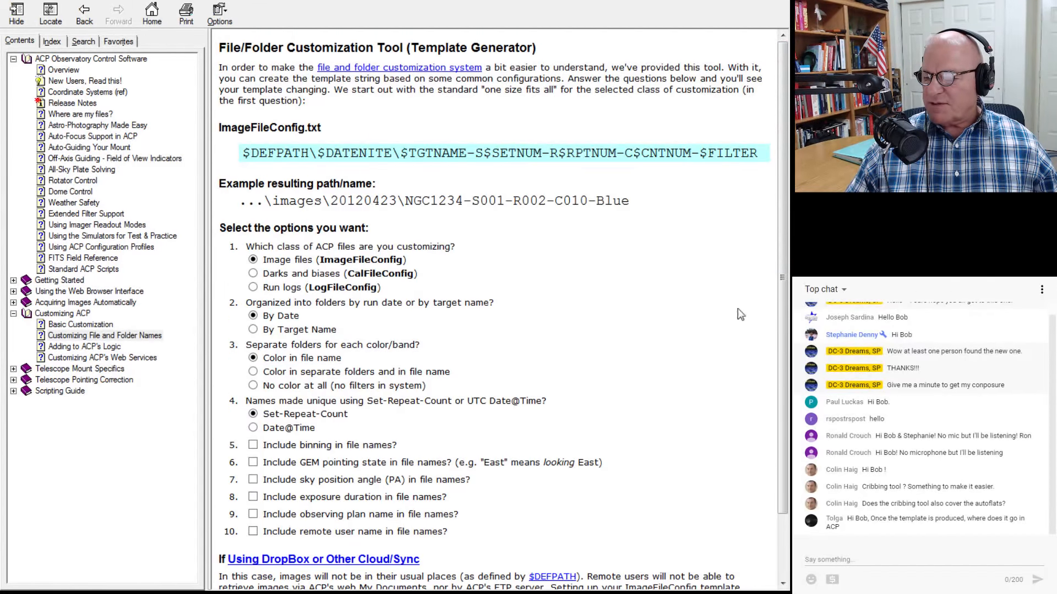
{"action": "left_click_drag", "start_coordinate": [780, 250], "coordinate": [784, 327]}
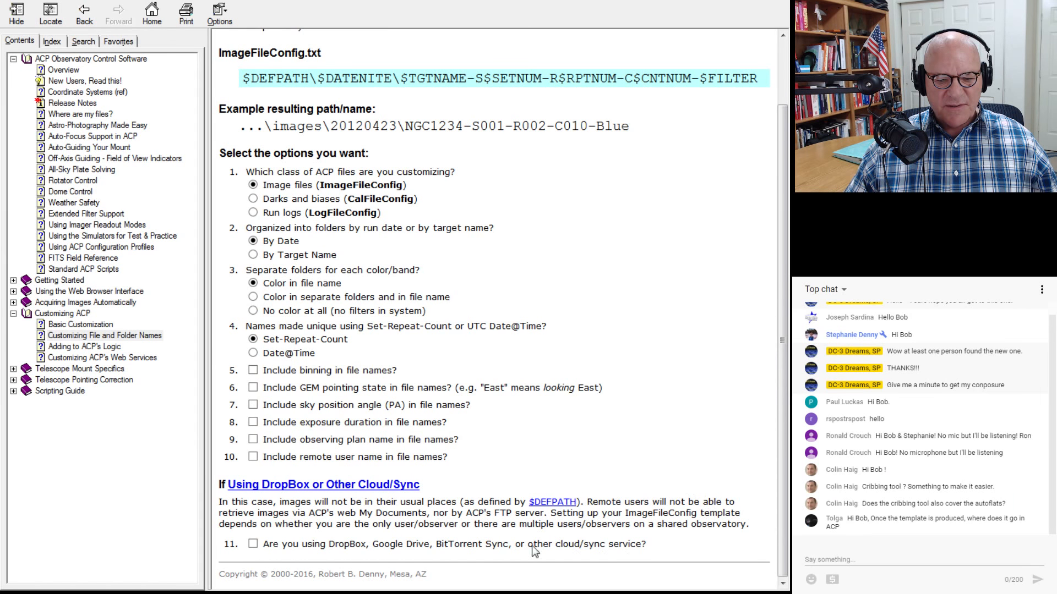
Turn on the DropBox or other cloud/sync service option in question 11 and highlight CloudFolderPath in the generated template
{"action": "left_click", "coordinate": [253, 544]}
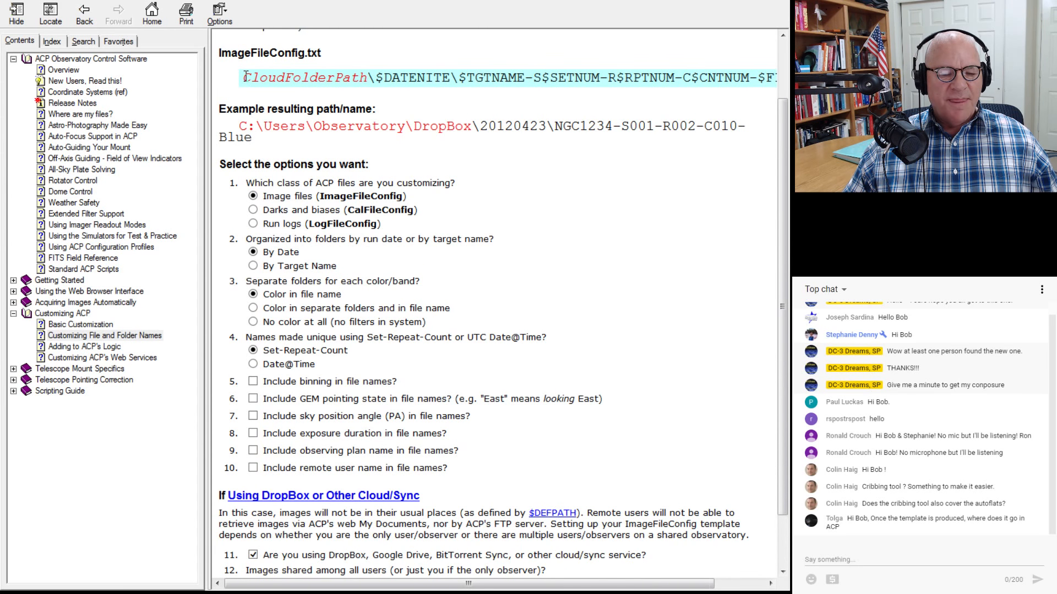
{"action": "left_click_drag", "start_coordinate": [245, 76], "coordinate": [366, 73]}
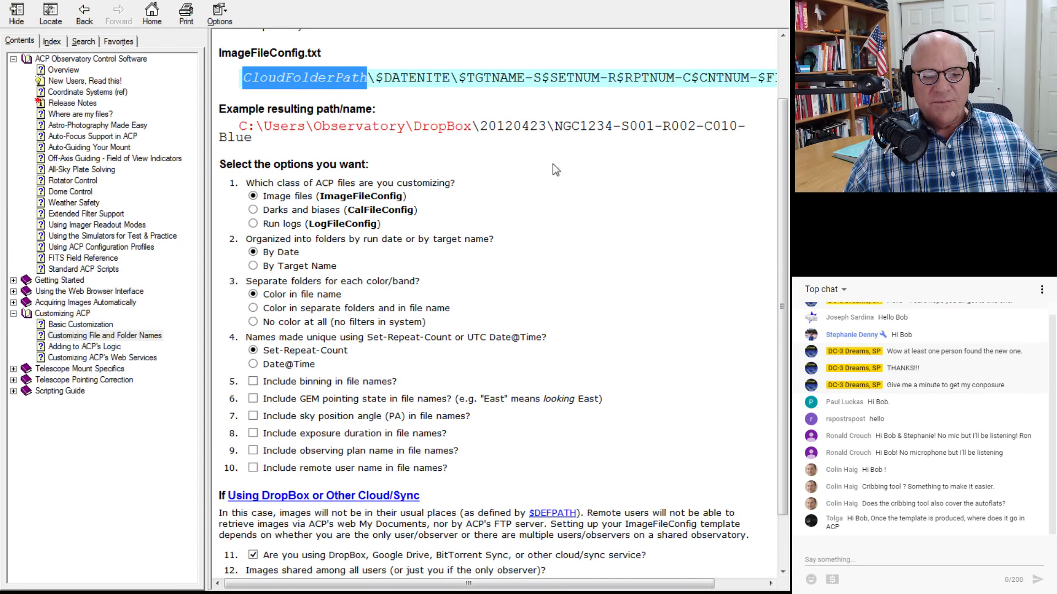
{"action": "left_click", "coordinate": [536, 227]}
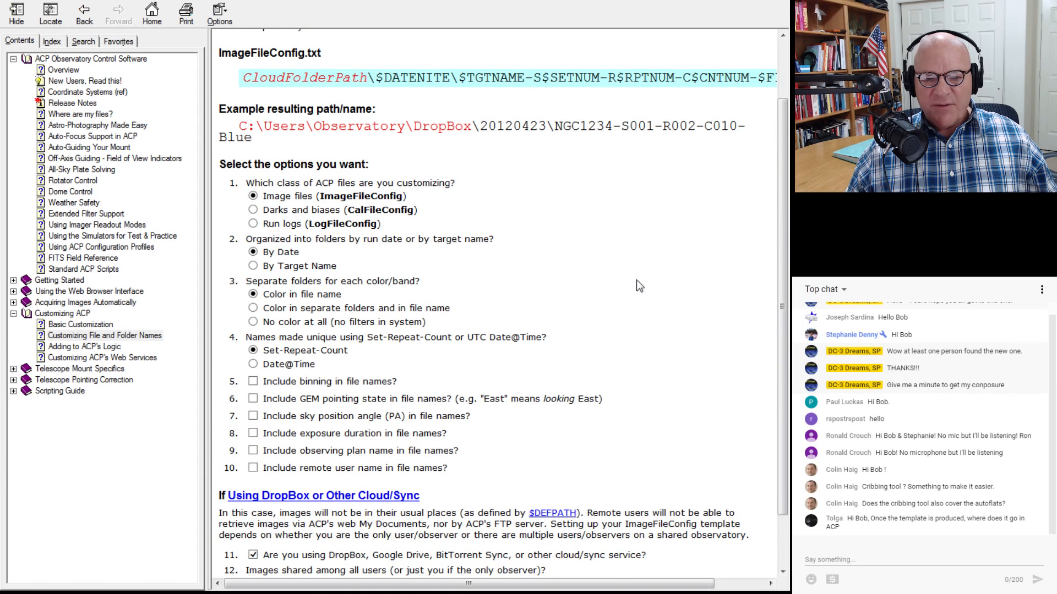
{"action": "scroll", "coordinate": [637, 284], "scroll_direction": "down", "scroll_amount": 3}
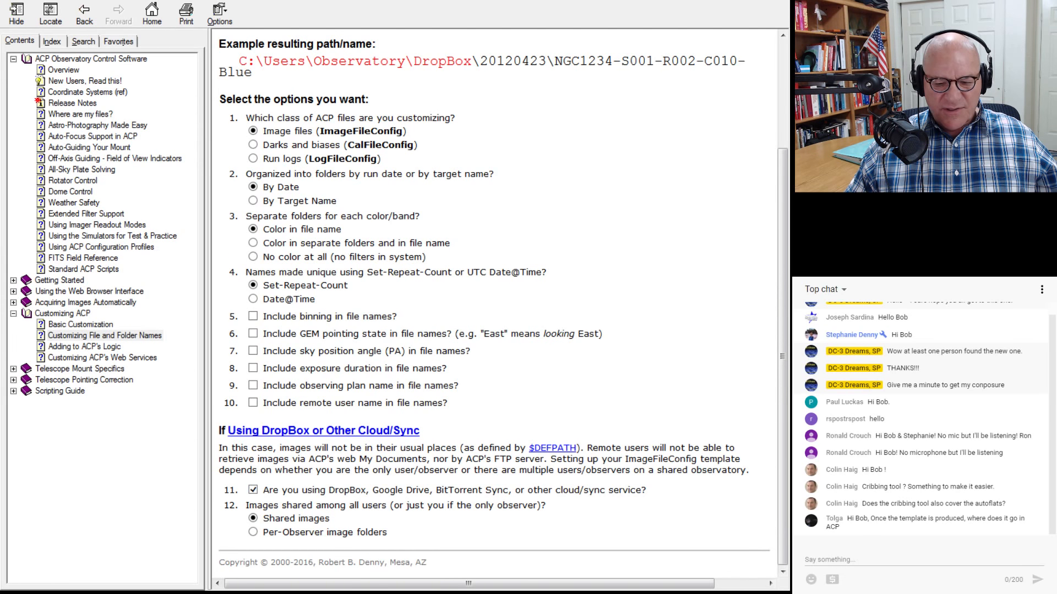
Bring up the Scheduler's ImageFileConfig.txt in Notepad++, and in Windows Explorer open ACP Config\Scheduler and select Sample-ImageFileConfig.txt
{"action": "key", "text": "alt+Tab"}
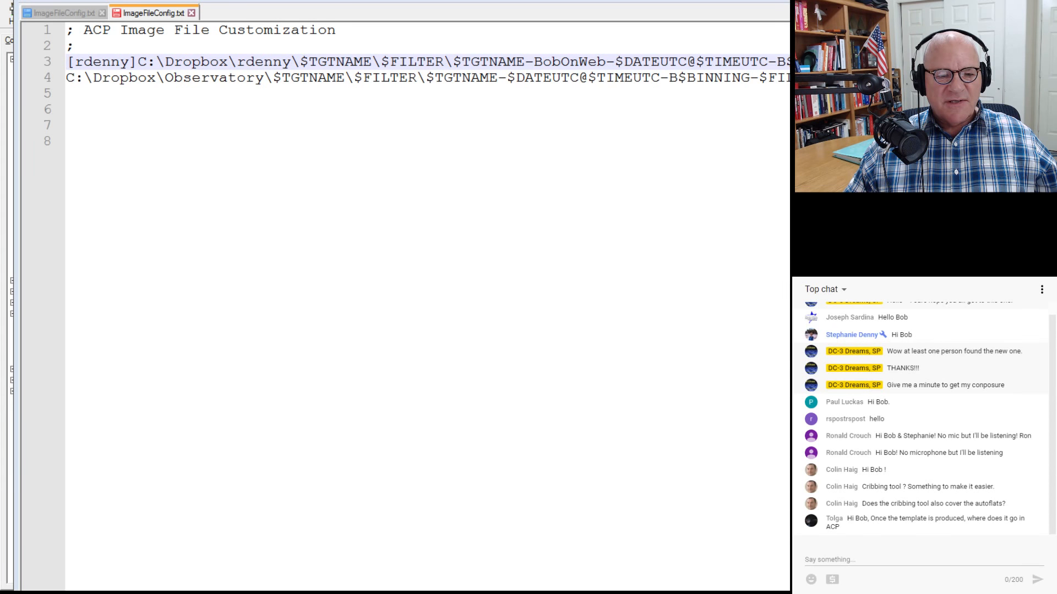
{"action": "key", "text": "ctrl+Tab"}
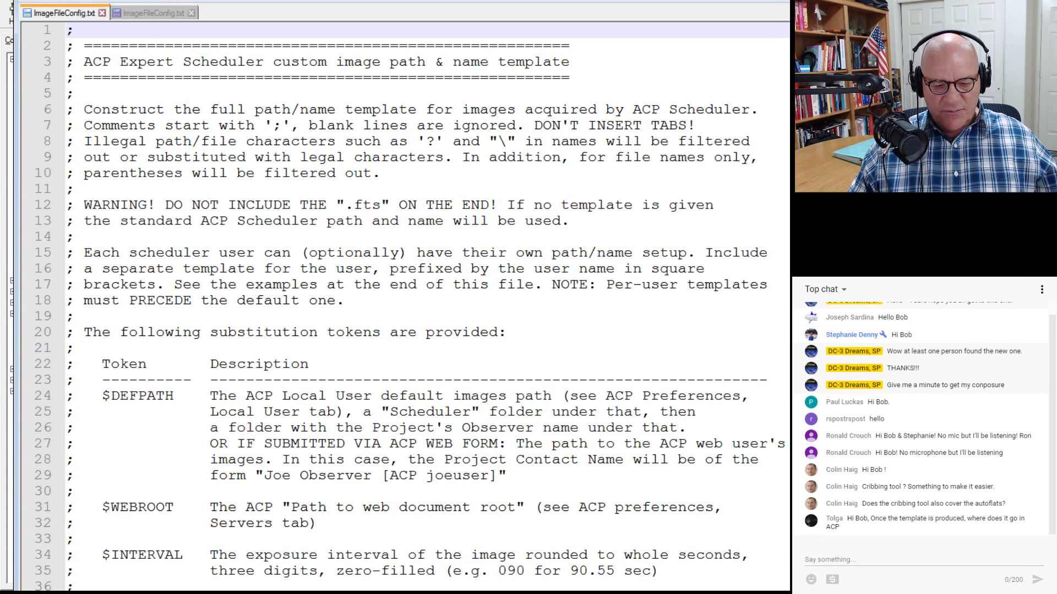
{"action": "key", "text": "alt+Tab"}
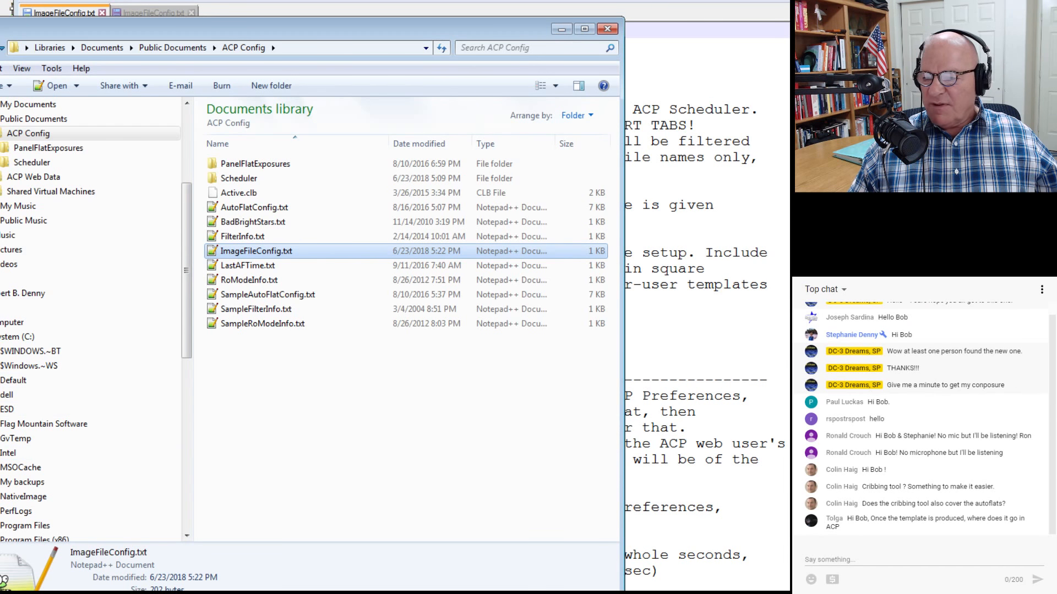
{"action": "left_click", "coordinate": [34, 119]}
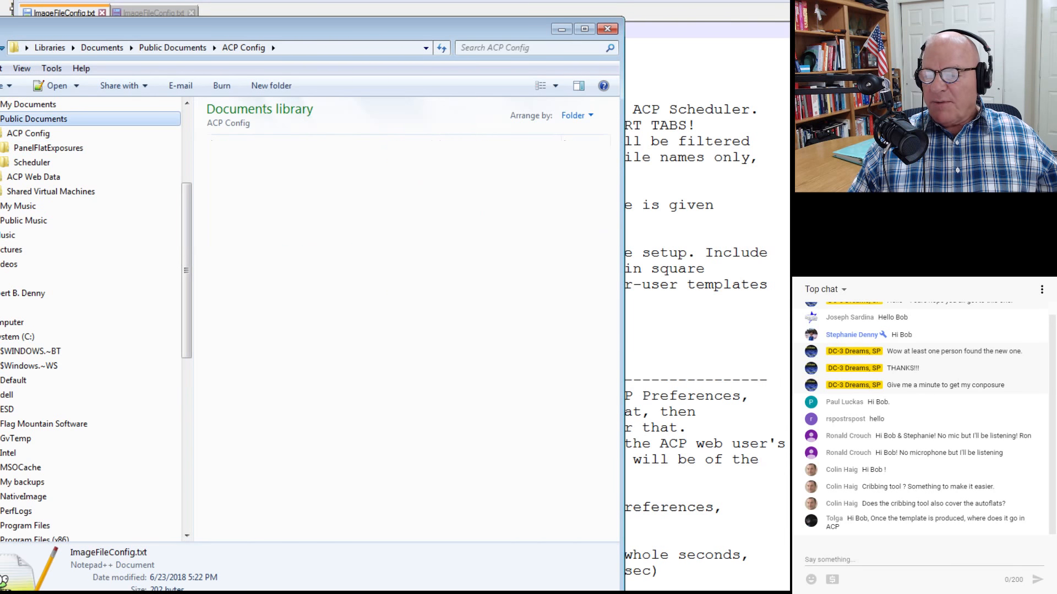
{"action": "left_click", "coordinate": [28, 133]}
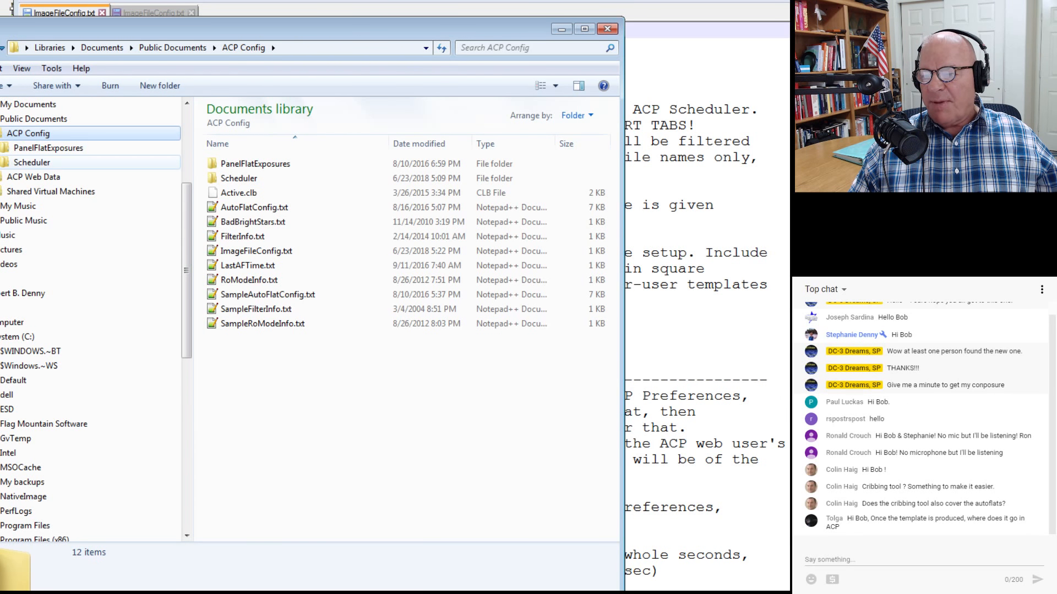
{"action": "left_click", "coordinate": [32, 162]}
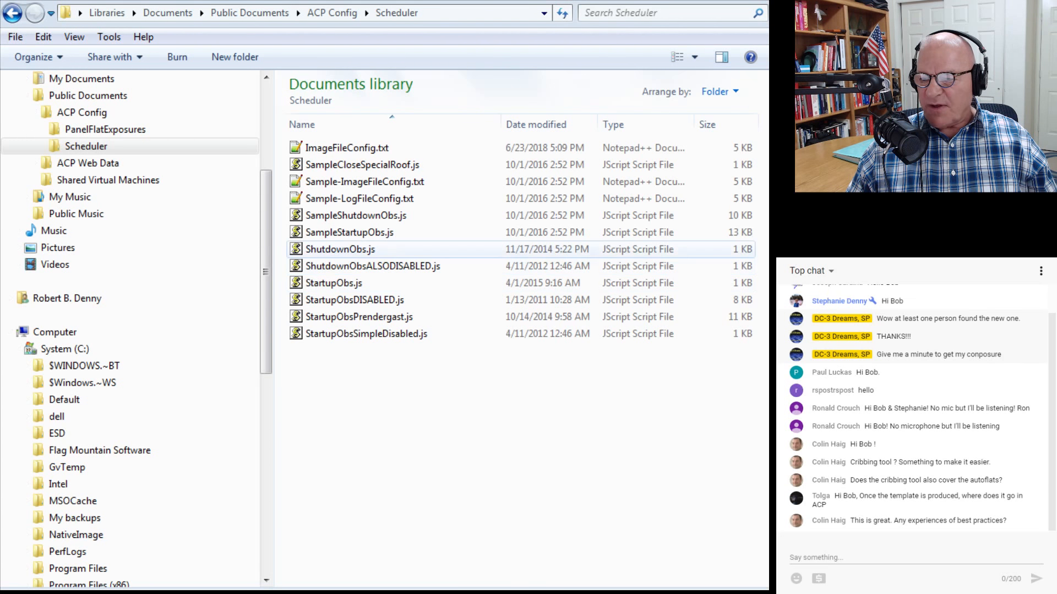
{"action": "left_click", "coordinate": [369, 186]}
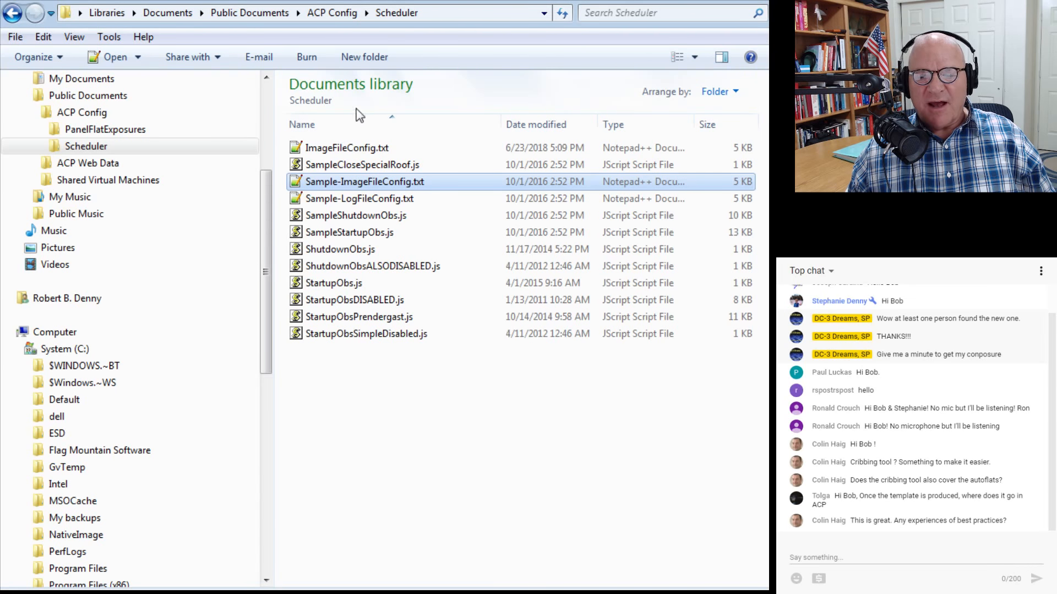
Switch back to Notepad++ and review the Scheduler's ImageFileConfig.txt instructions and substitution tokens
{"action": "key", "text": "alt+Tab"}
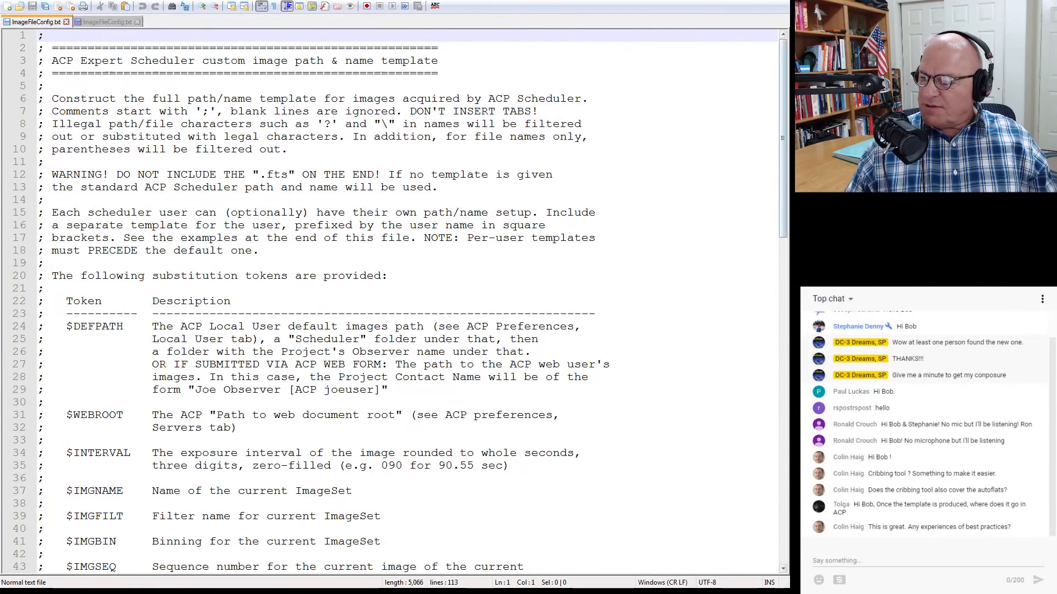
{"action": "left_click_drag", "start_coordinate": [782, 192], "coordinate": [716, 155]}
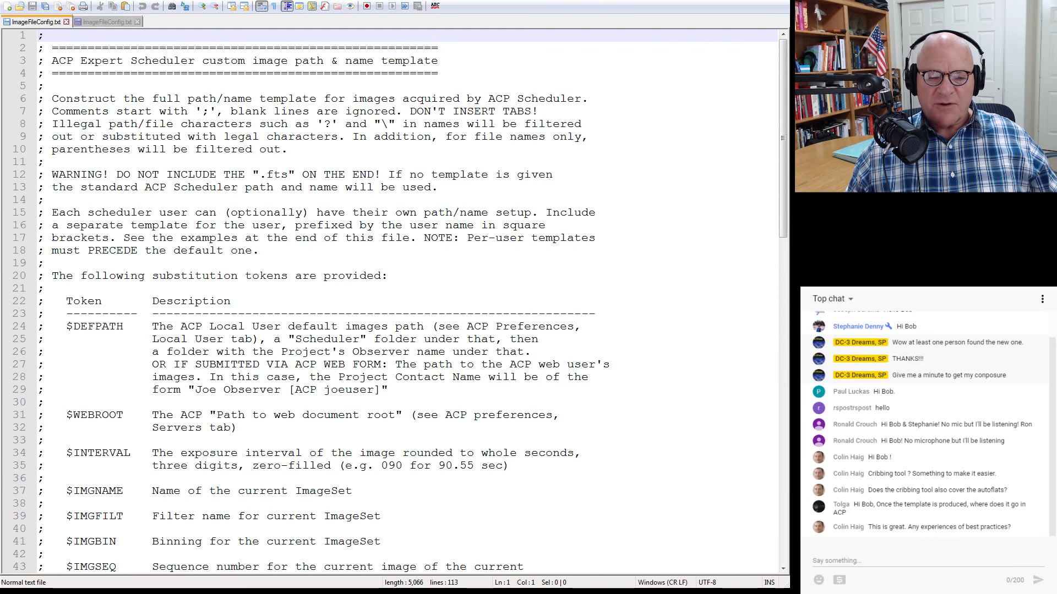
Return to the Template Generator in the ACP help, turn off the cloud/sync service option and select the whole ImageFileConfig.txt template string
{"action": "key", "text": "alt+Tab"}
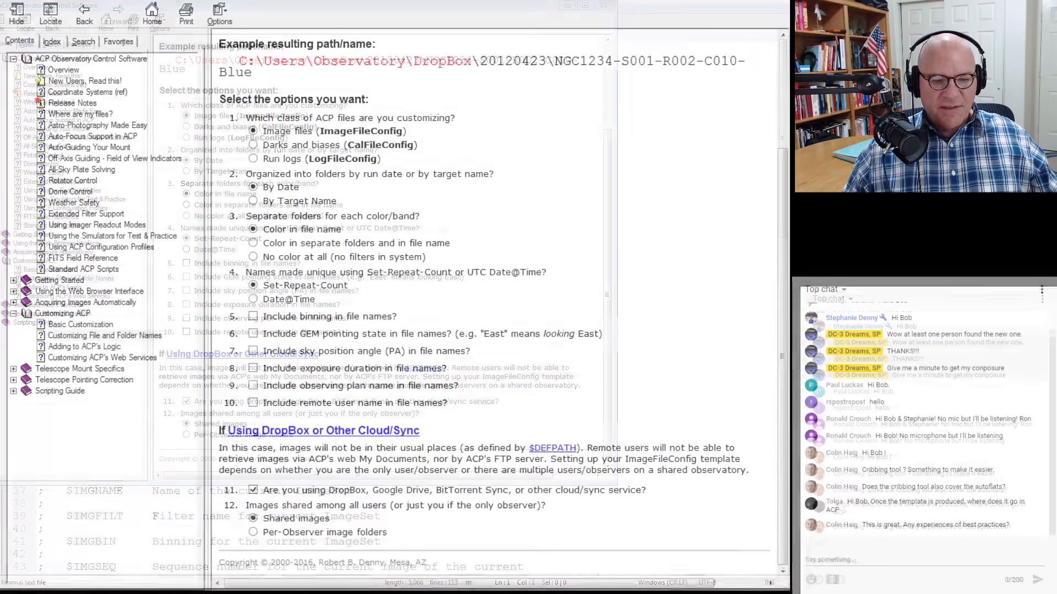
{"action": "scroll", "coordinate": [504, 303], "scroll_direction": "up", "scroll_amount": 3}
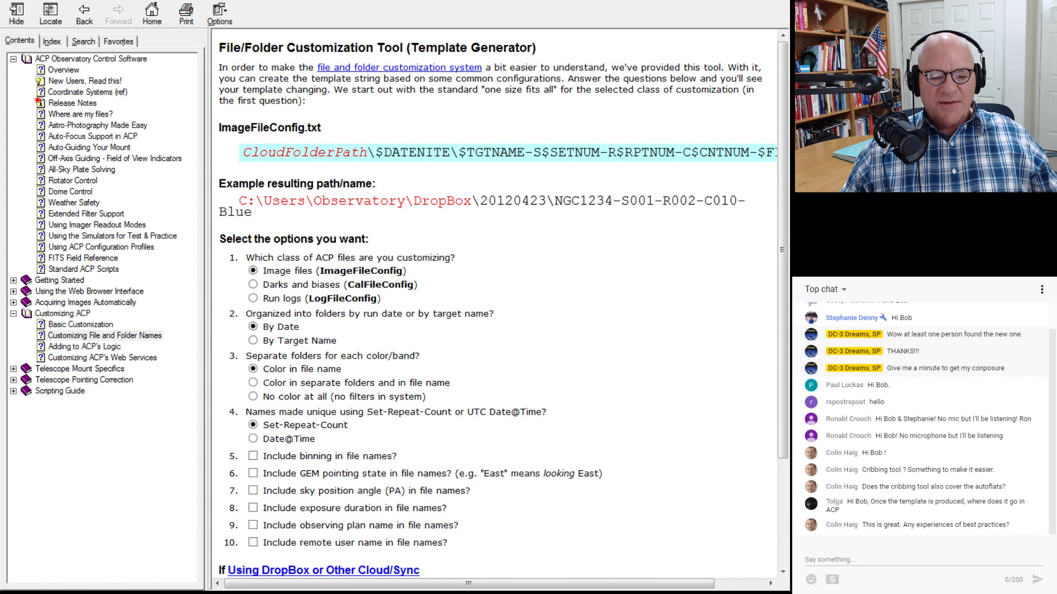
{"action": "scroll", "coordinate": [496, 309], "scroll_direction": "down", "scroll_amount": 3}
{"action": "left_click", "coordinate": [253, 487]}
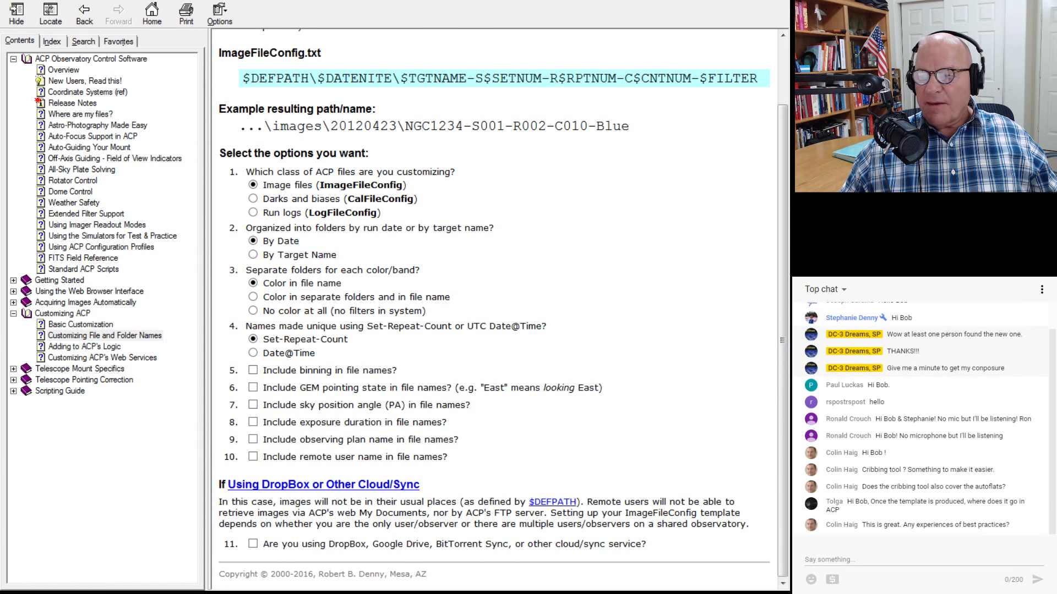
{"action": "left_click_drag", "start_coordinate": [242, 78], "coordinate": [743, 88]}
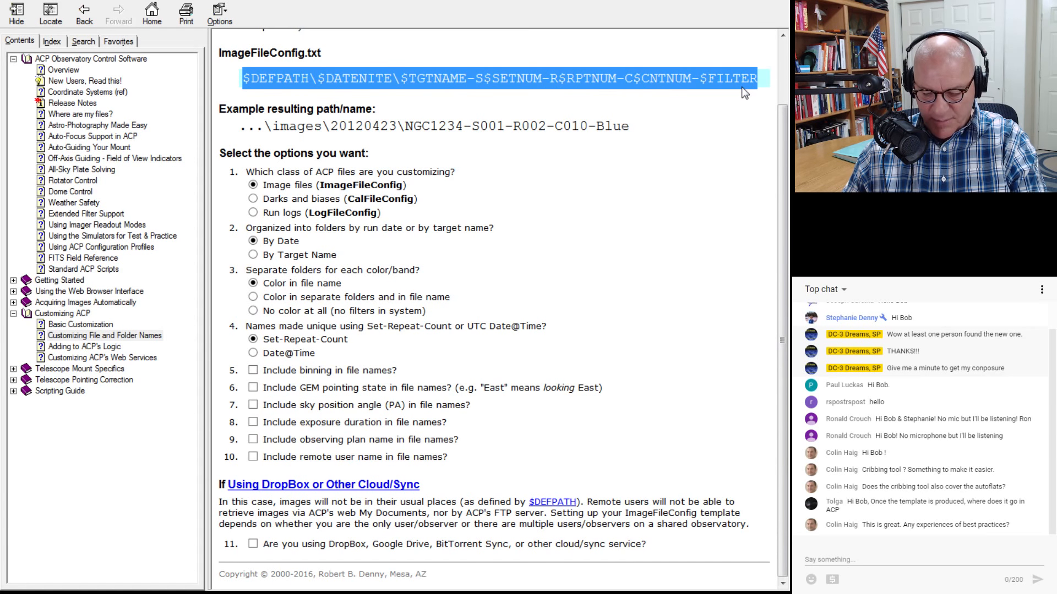
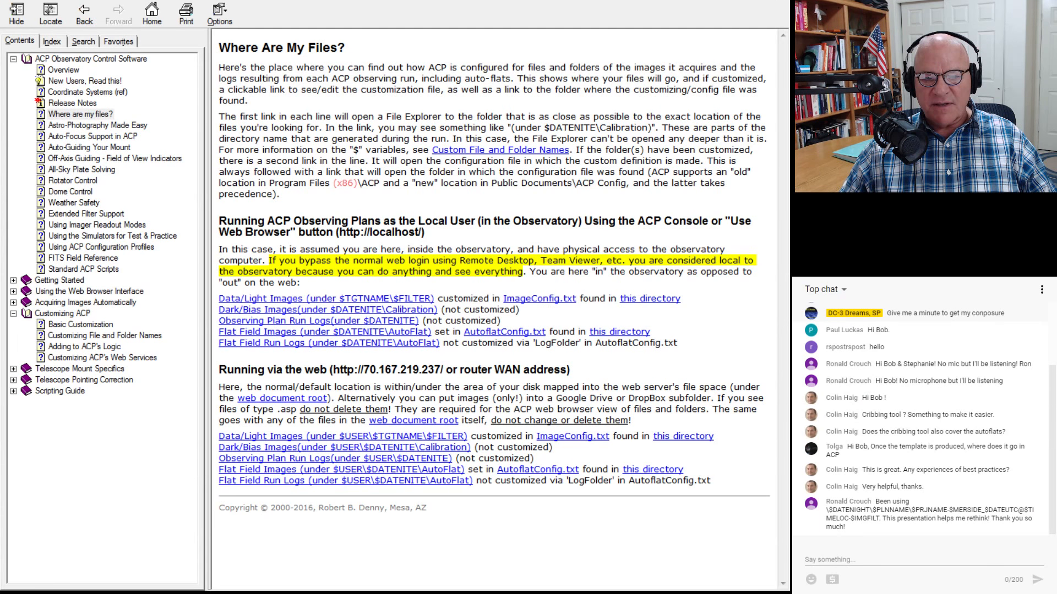
From the Where Are My Files page, open the local user's AutoflatConfig.txt, review its file and folder naming section and close it
{"action": "left_click_drag", "start_coordinate": [0, 81], "coordinate": [398, 54]}
{"action": "left_click", "coordinate": [734, 53]}
{"action": "left_click", "coordinate": [494, 333]}
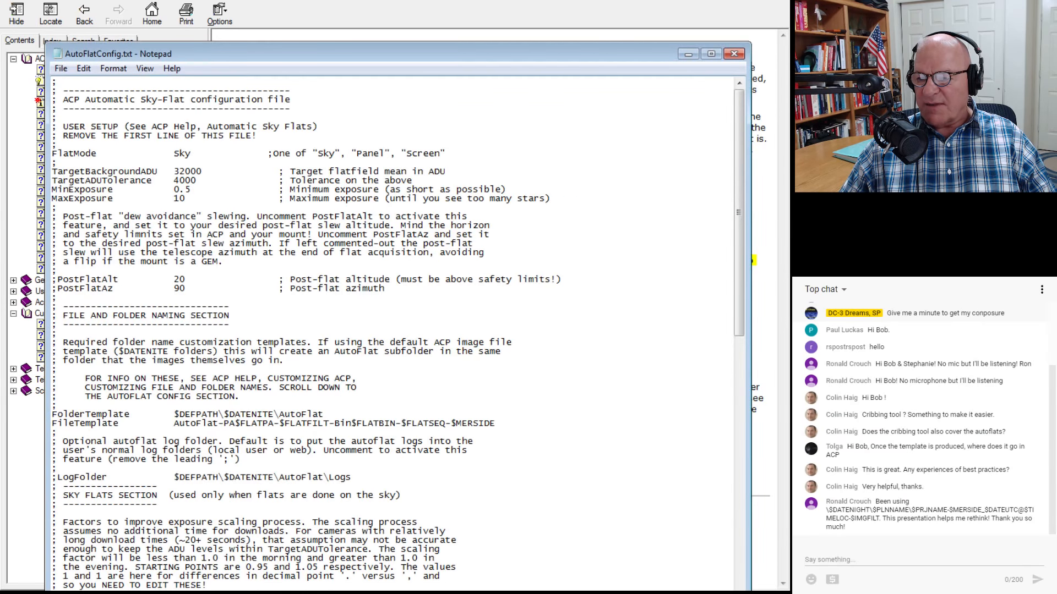
{"action": "scroll", "coordinate": [394, 330], "scroll_direction": "down", "scroll_amount": 3}
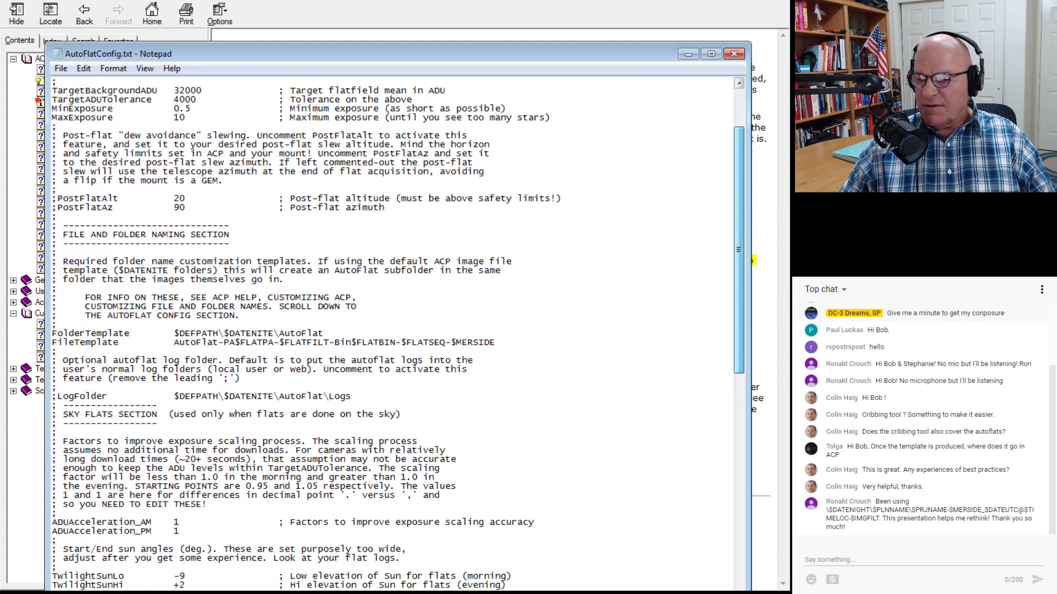
{"action": "scroll", "coordinate": [394, 330], "scroll_direction": "down", "scroll_amount": 1}
{"action": "left_click", "coordinate": [733, 54]}
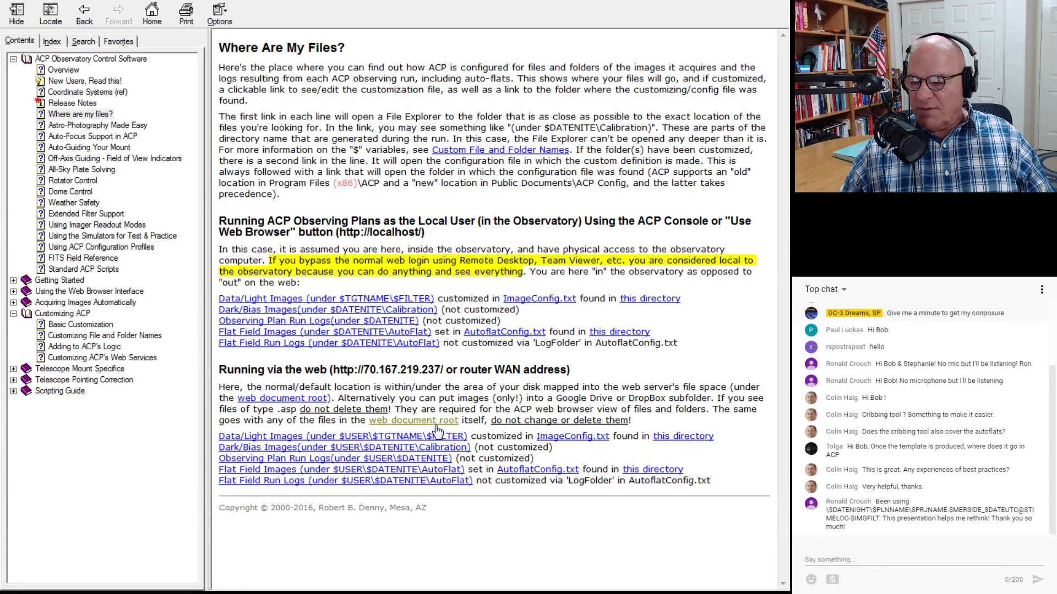
In the section on running via the web, view the linked ImageConfig.txt and the Data/Light Images folder, closing each window
{"action": "left_click", "coordinate": [567, 438]}
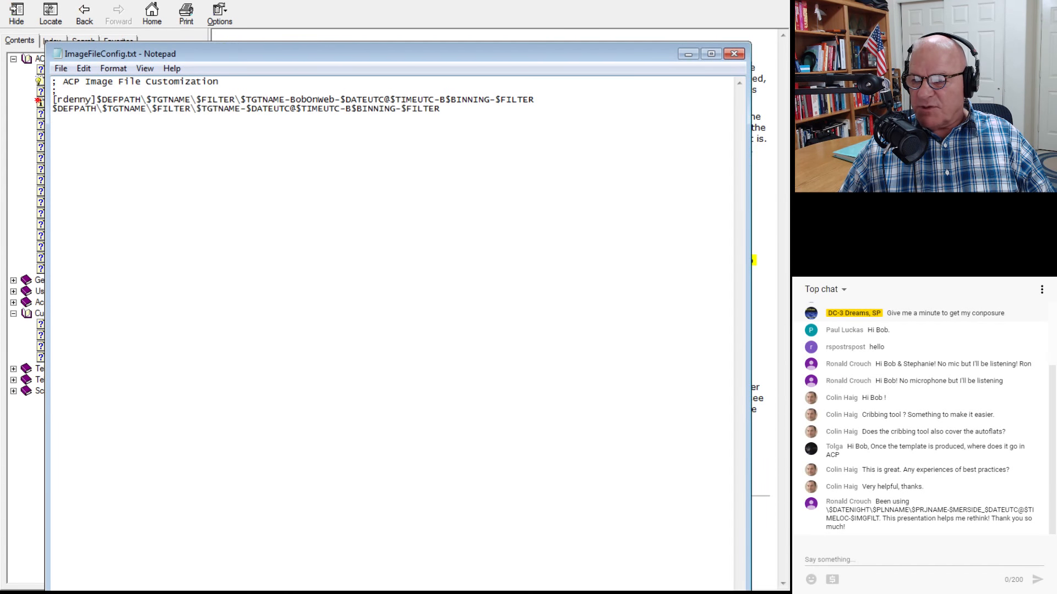
{"action": "left_click", "coordinate": [733, 54]}
{"action": "left_click", "coordinate": [419, 438]}
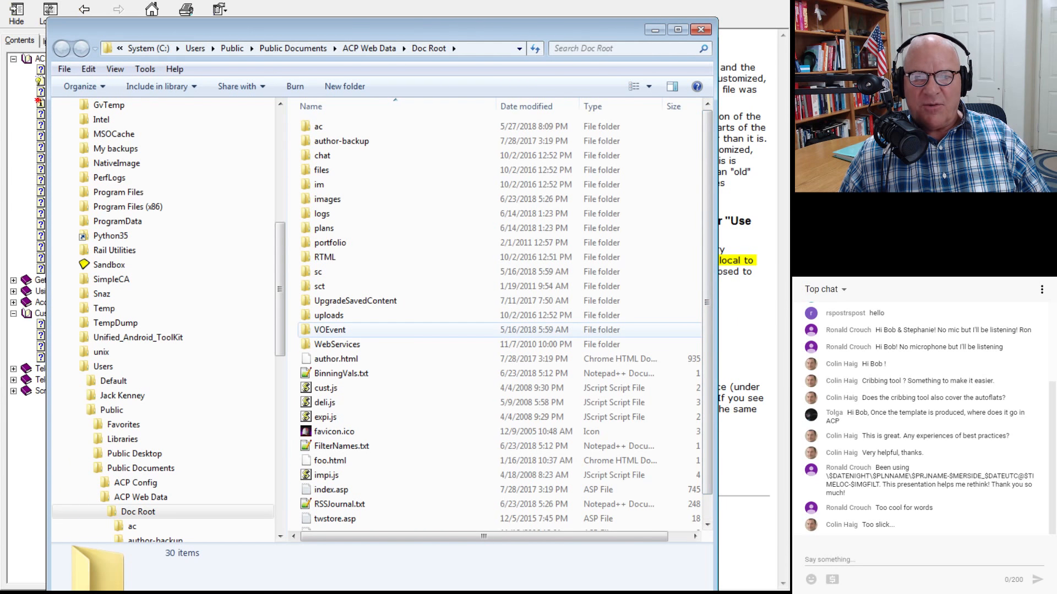
{"action": "left_click_drag", "start_coordinate": [407, 29], "coordinate": [381, 44]}
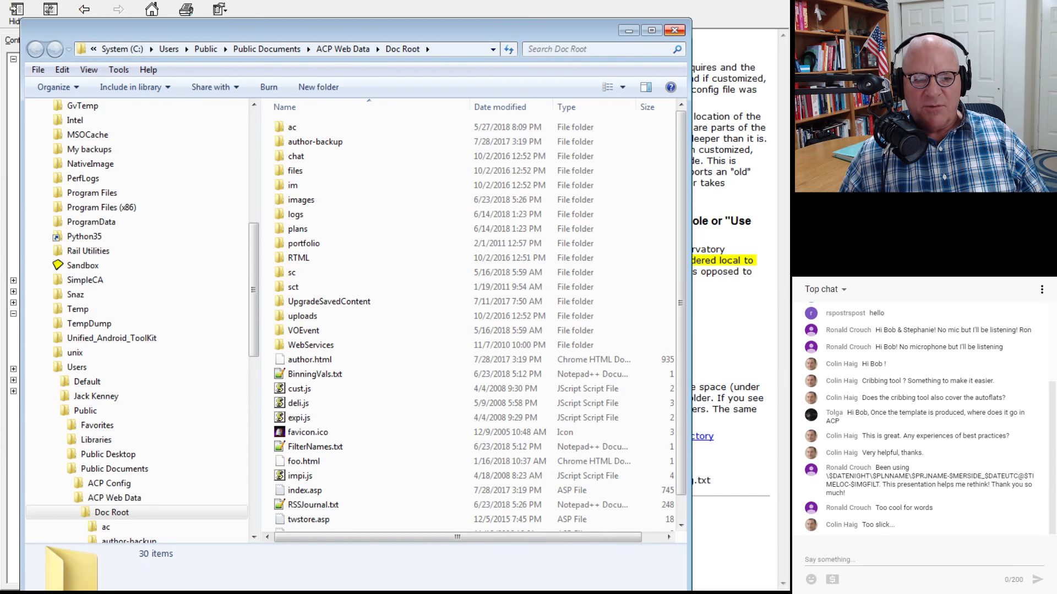
{"action": "left_click", "coordinate": [676, 30]}
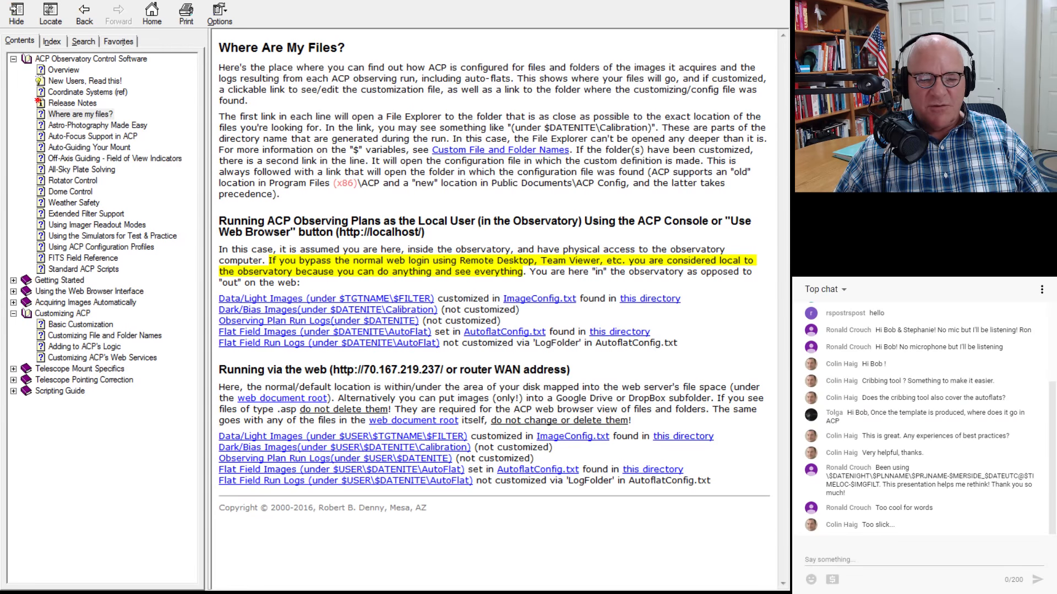
Open the main ACP Observatory Control Software topic in the help contents
{"action": "left_click", "coordinate": [77, 59]}
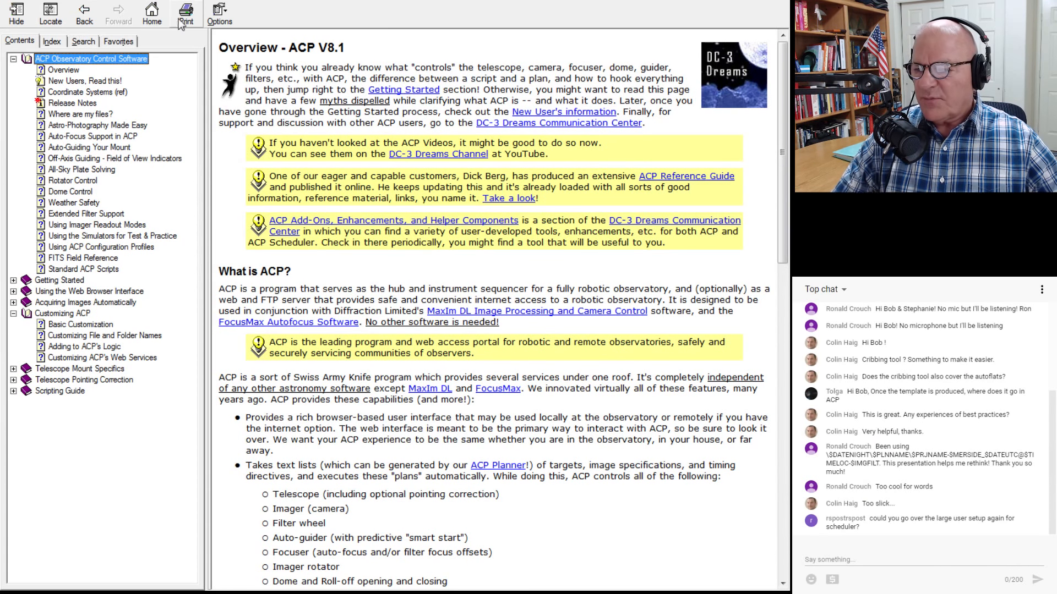
Leave the ACP help and view the substitution tokens and template examples in Scheduler's ImageFileConfig.txt
{"action": "left_click", "coordinate": [779, 3]}
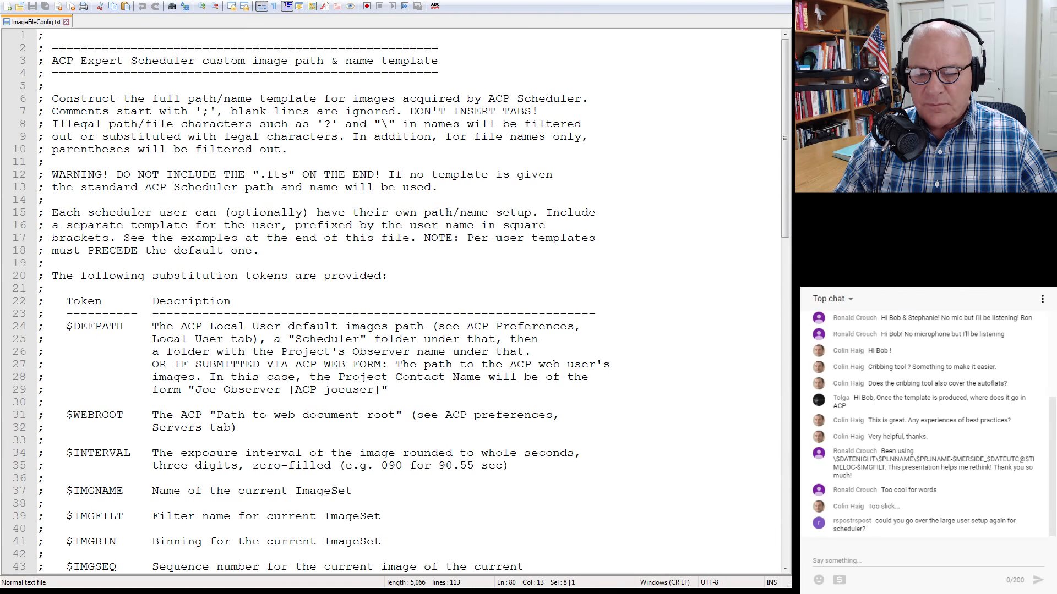
{"action": "scroll", "coordinate": [407, 303], "scroll_direction": "down", "scroll_amount": 20}
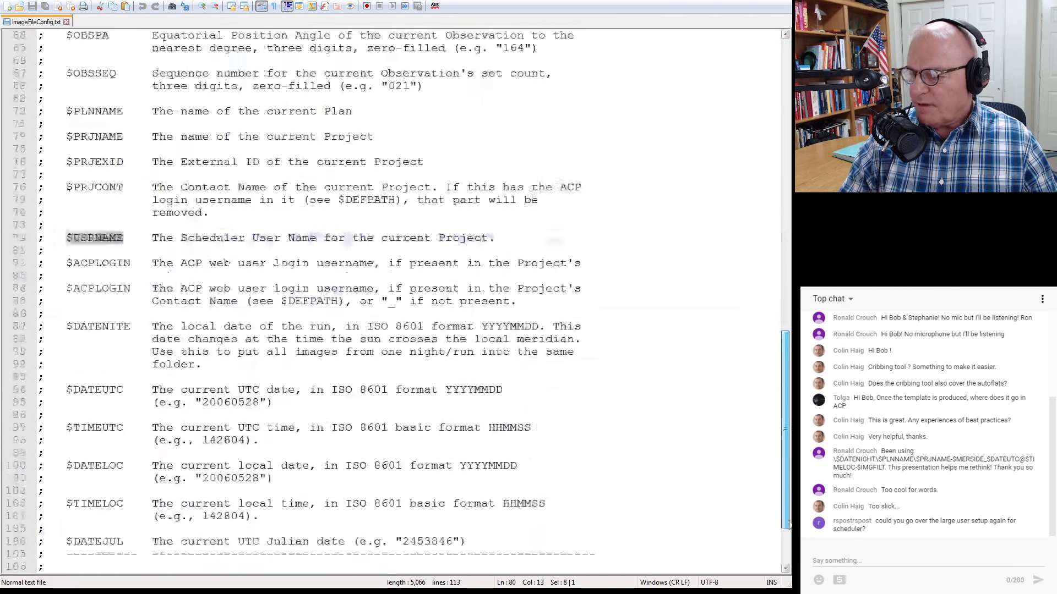
Switch to ACP Observatory Control Software and open the server user accounts in its preferences
{"action": "key", "text": "alt+Tab"}
{"action": "left_click", "coordinate": [253, 75]}
{"action": "left_click", "coordinate": [204, 87]}
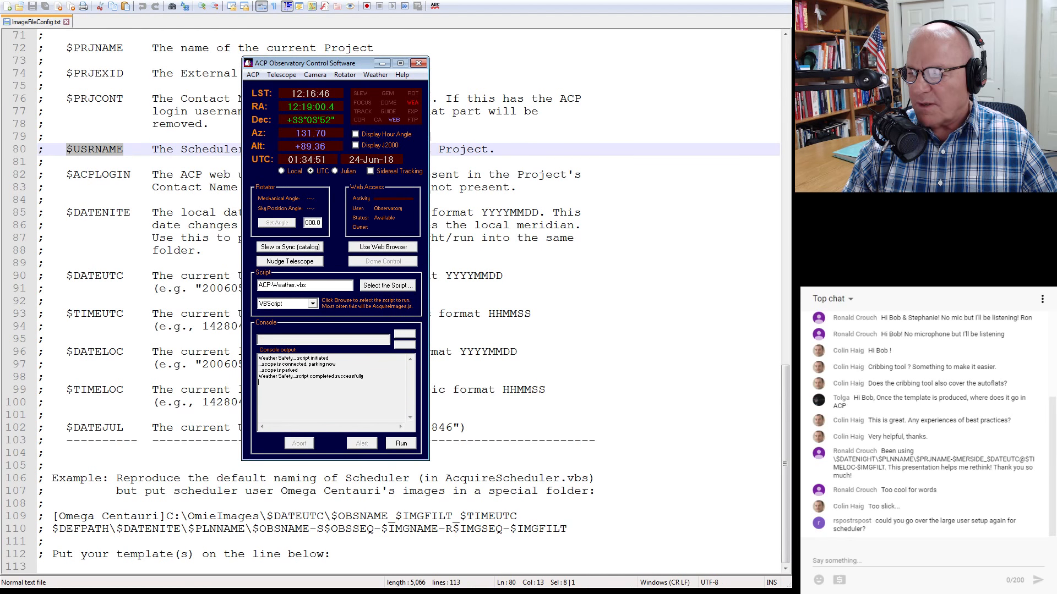
{"action": "left_click", "coordinate": [290, 159]}
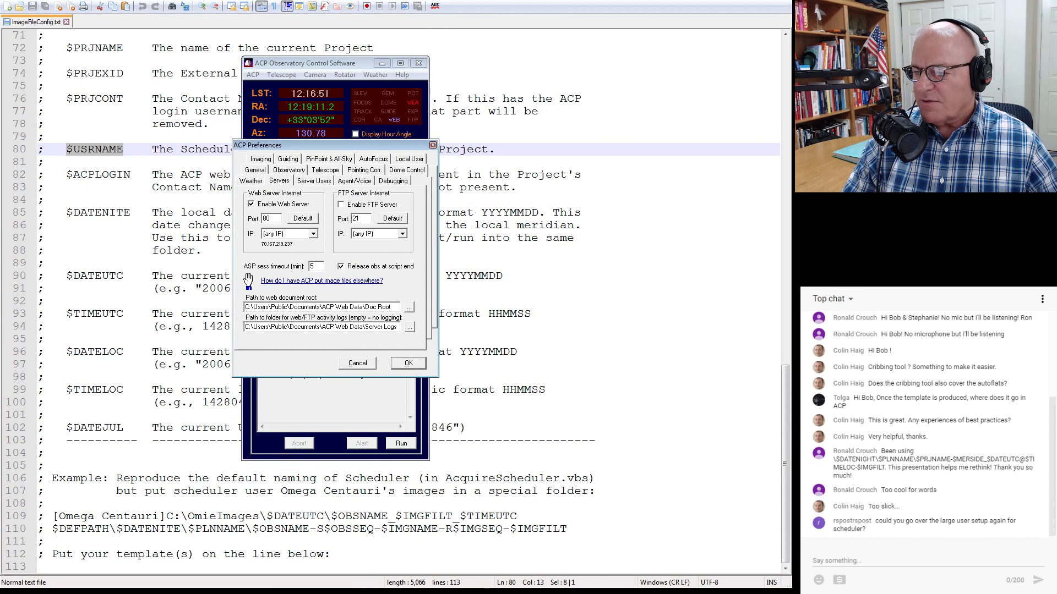
{"action": "left_click", "coordinate": [314, 180]}
Look through the individual server user accounts, examining each one's username and permission options
{"action": "left_click", "coordinate": [259, 197]}
{"action": "left_click", "coordinate": [261, 212]}
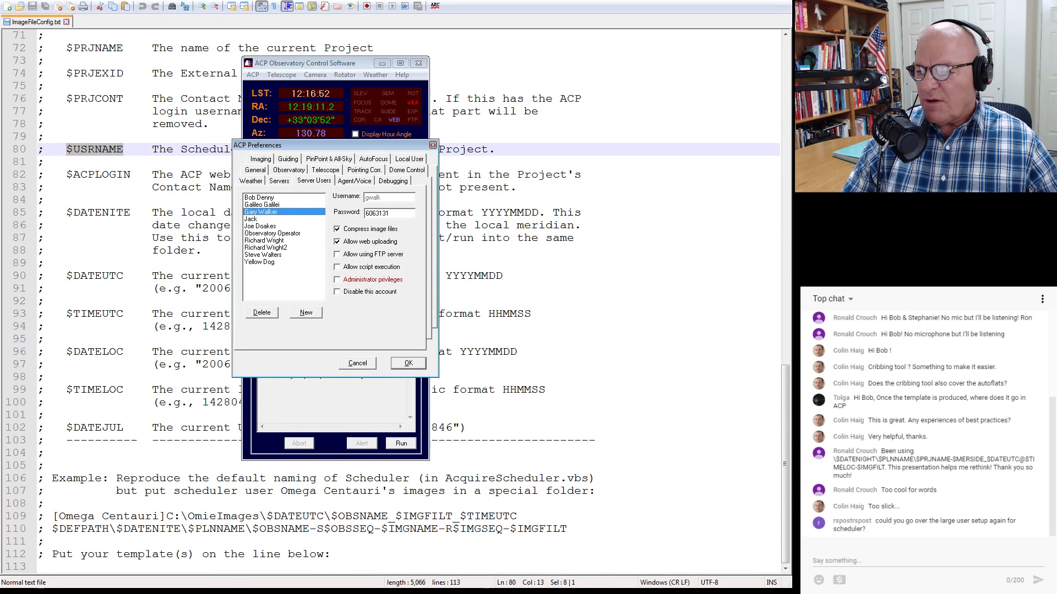
{"action": "left_click", "coordinate": [251, 219]}
{"action": "key", "text": "Down"}
{"action": "key", "text": "Down"}
{"action": "key", "text": "Down"}
{"action": "key", "text": "Down"}
{"action": "key", "text": "Down"}
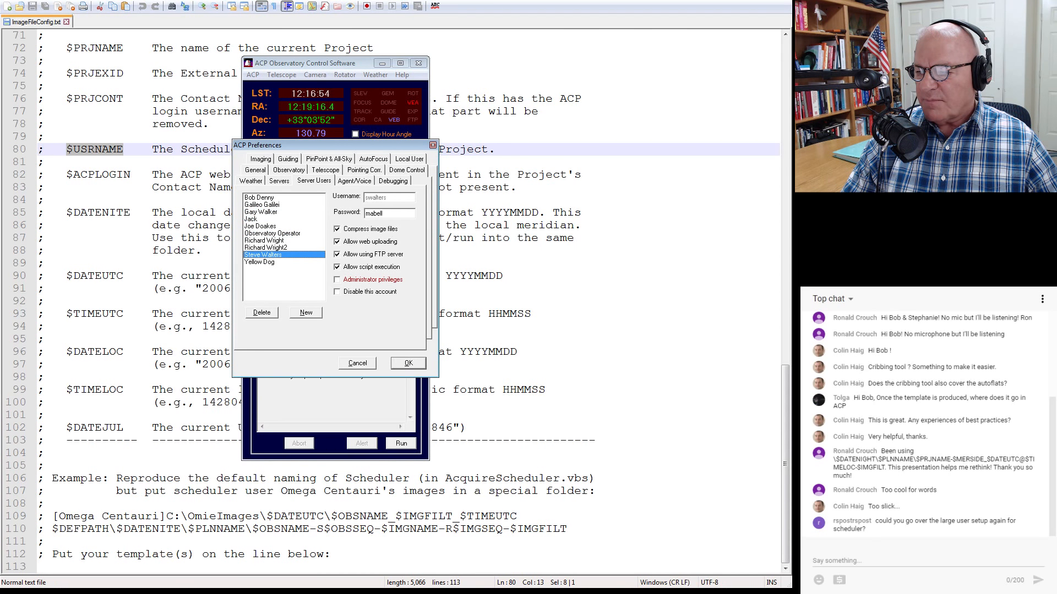
{"action": "key", "text": "Down"}
{"action": "left_click", "coordinate": [268, 226]}
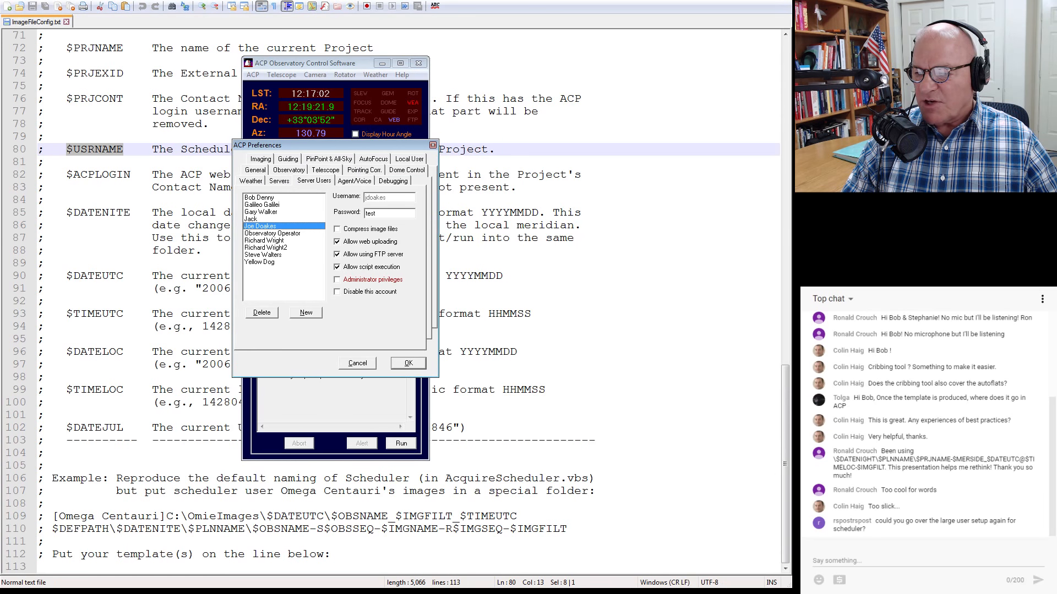
{"action": "key", "text": "Up"}
{"action": "key", "text": "Up"}
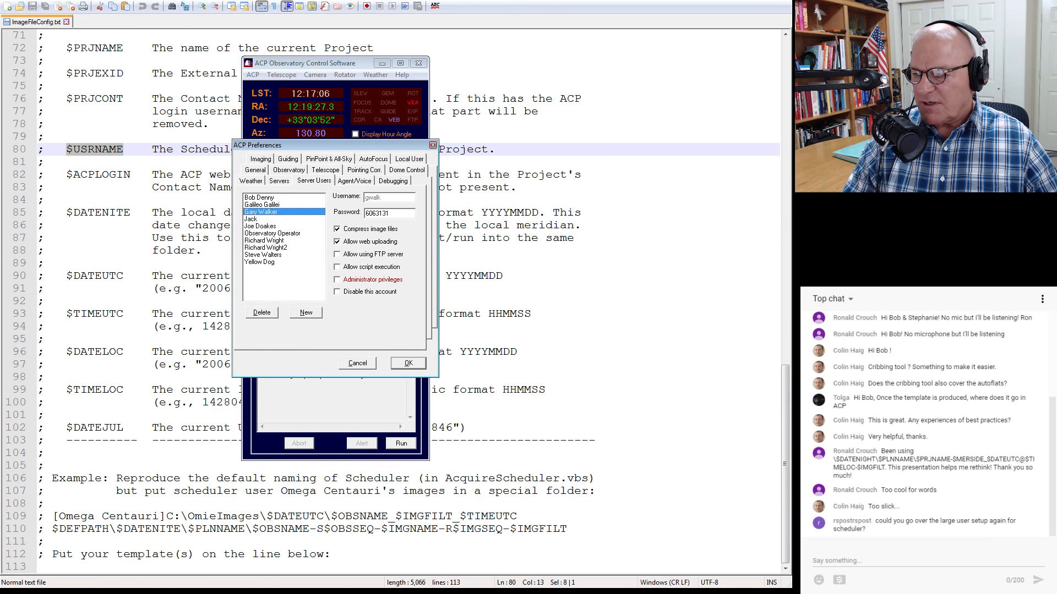
{"action": "left_click", "coordinate": [273, 233]}
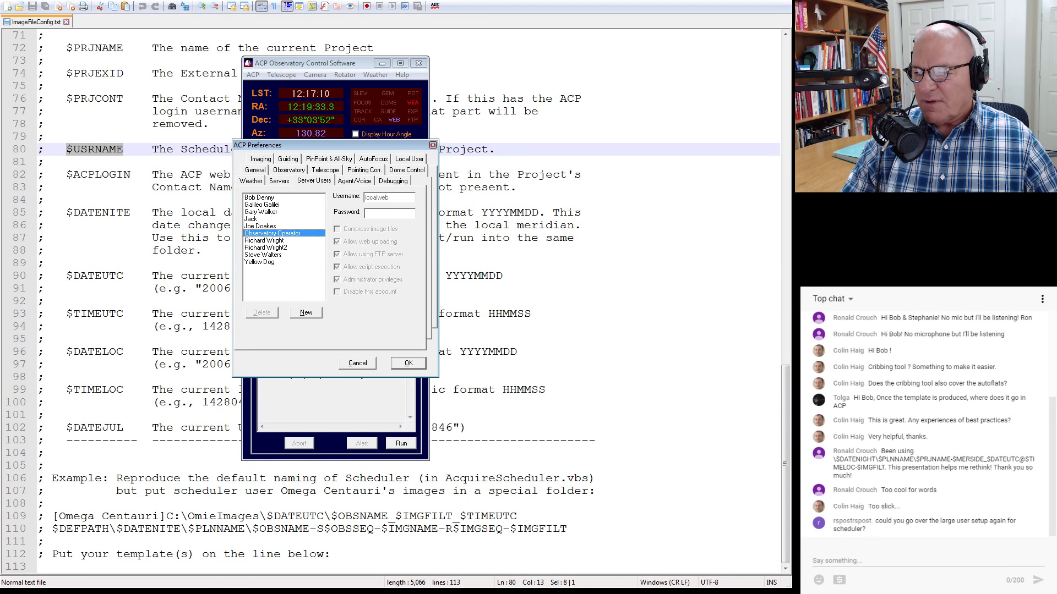
{"action": "left_click", "coordinate": [264, 241]}
{"action": "key", "text": "Down"}
{"action": "key", "text": "Down"}
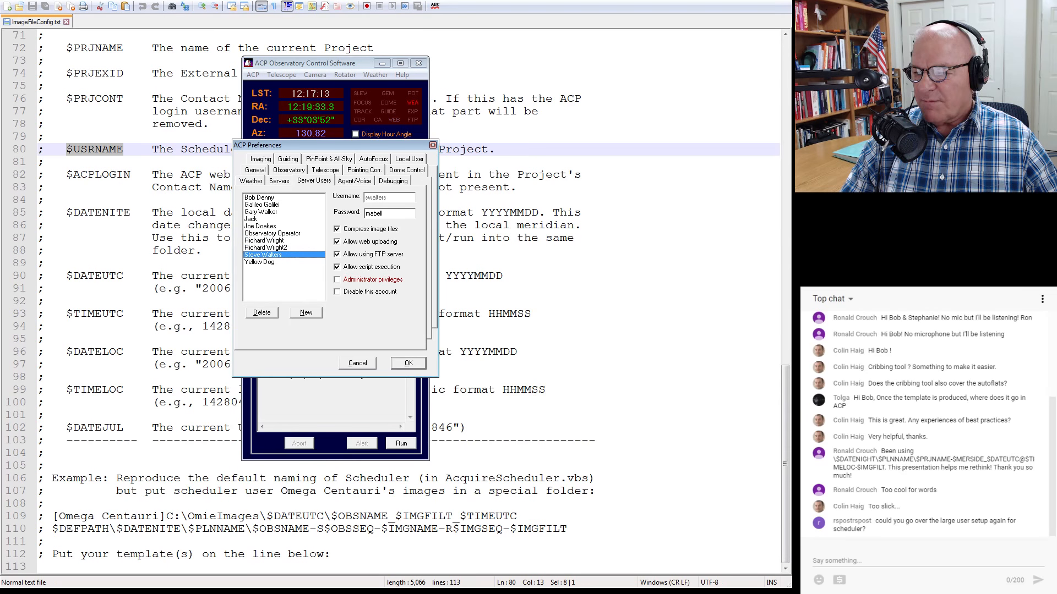
{"action": "key", "text": "Home"}
{"action": "key", "text": "Down"}
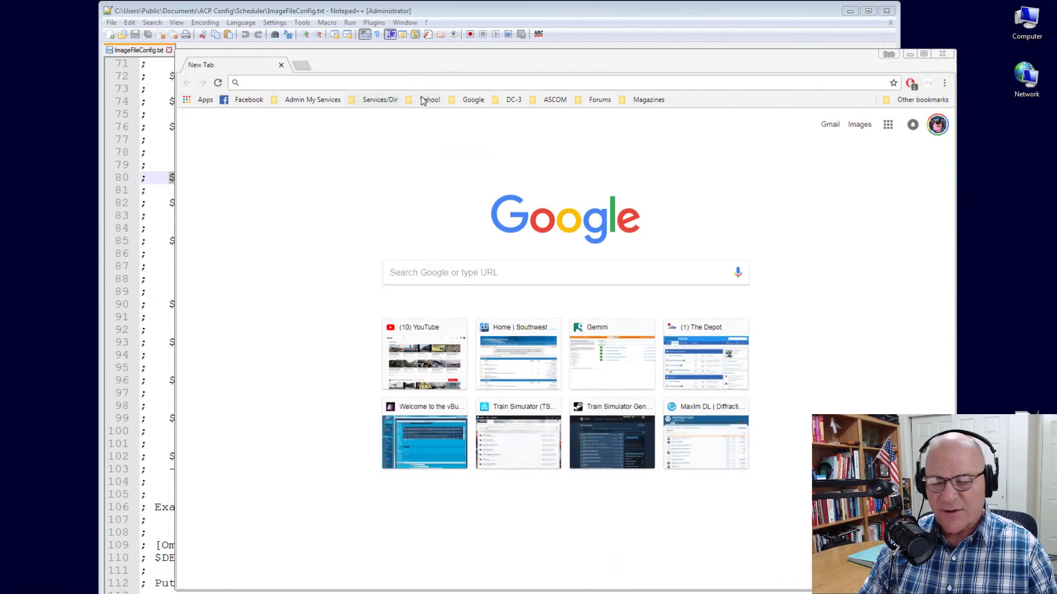
Switch to the web browser, open bob.dc3.com, sign in with the saved credentials and minimize the window
{"action": "double_click", "coordinate": [447, 64]}
{"action": "type", "text": "bob"}
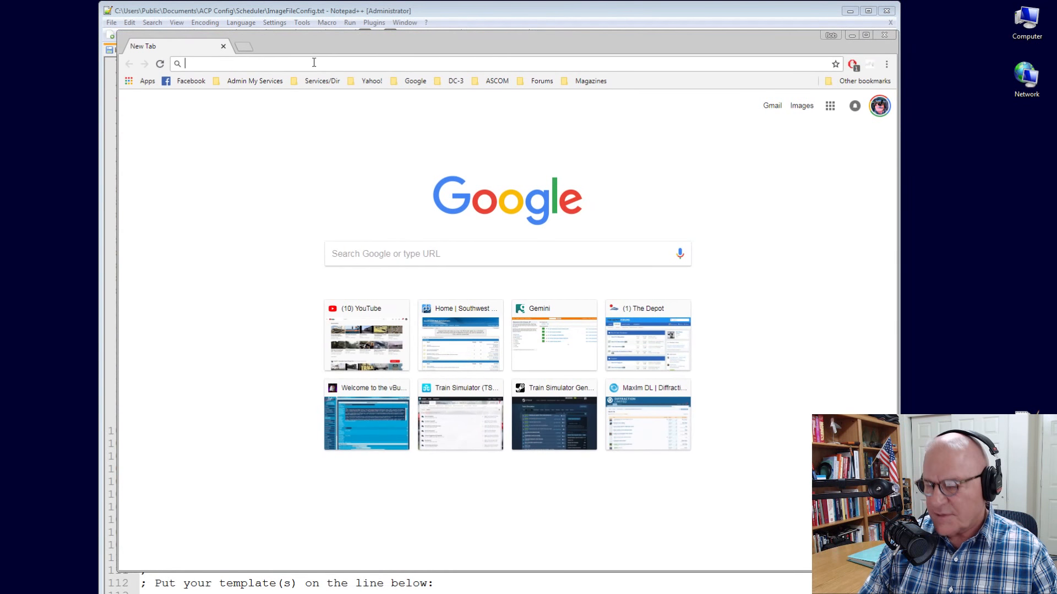
{"action": "type", "text": ".dc3.com"}
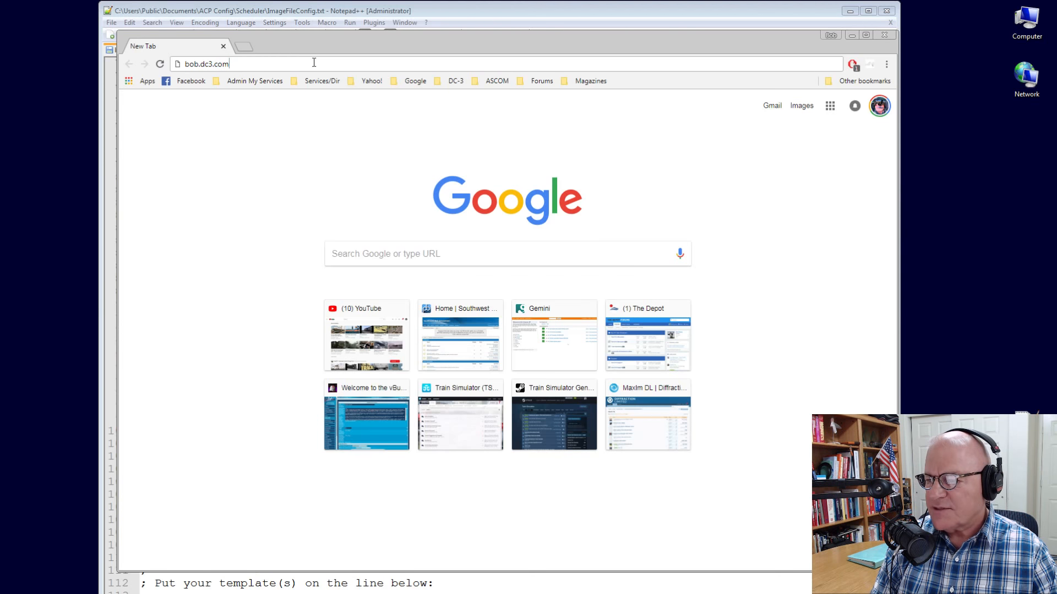
{"action": "key", "text": "Return"}
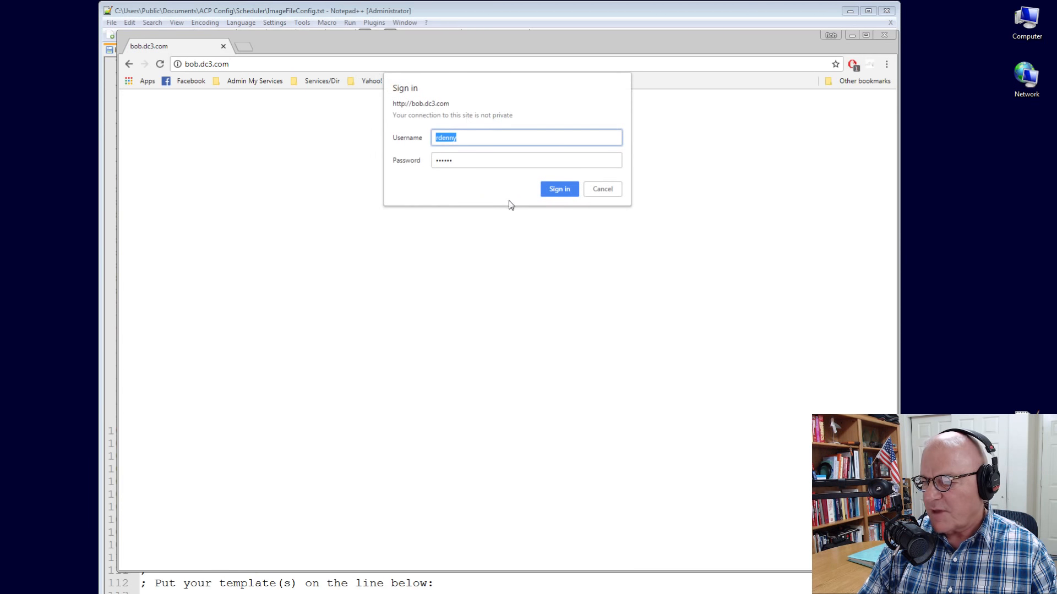
{"action": "left_click", "coordinate": [559, 189]}
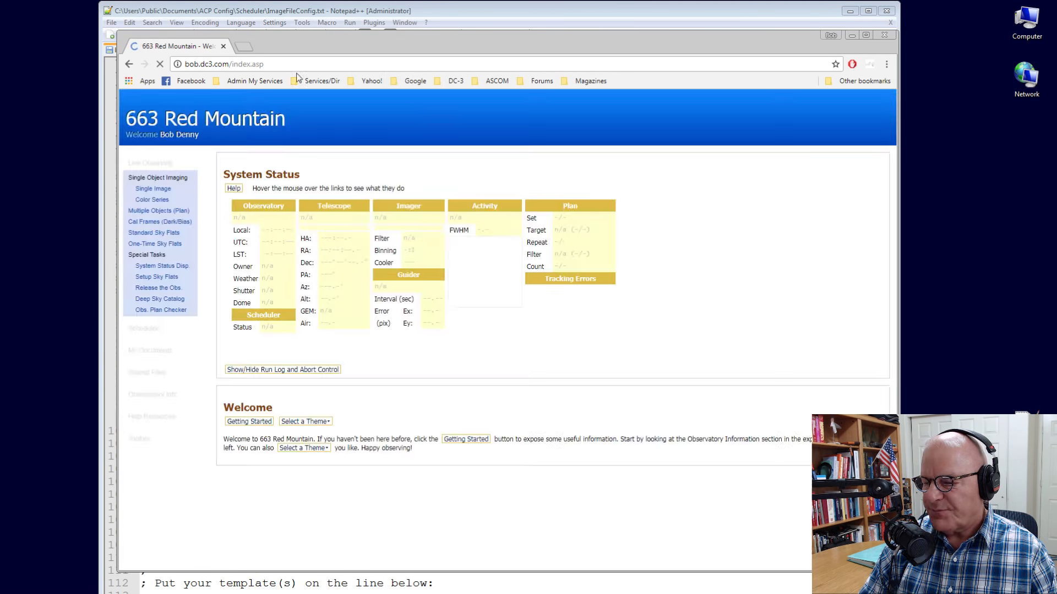
{"action": "left_click", "coordinate": [851, 34]}
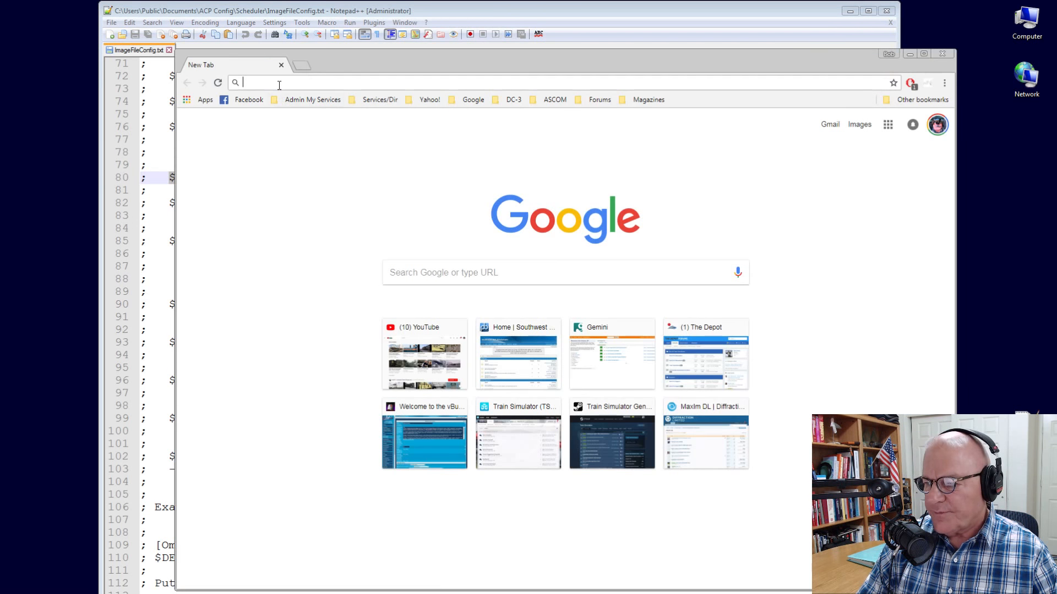
Load bob.dc3.com in another browser window, view the Acquired Images folder list under My Documents, and minimize the window
{"action": "type", "text": "bob.dc3.com"}
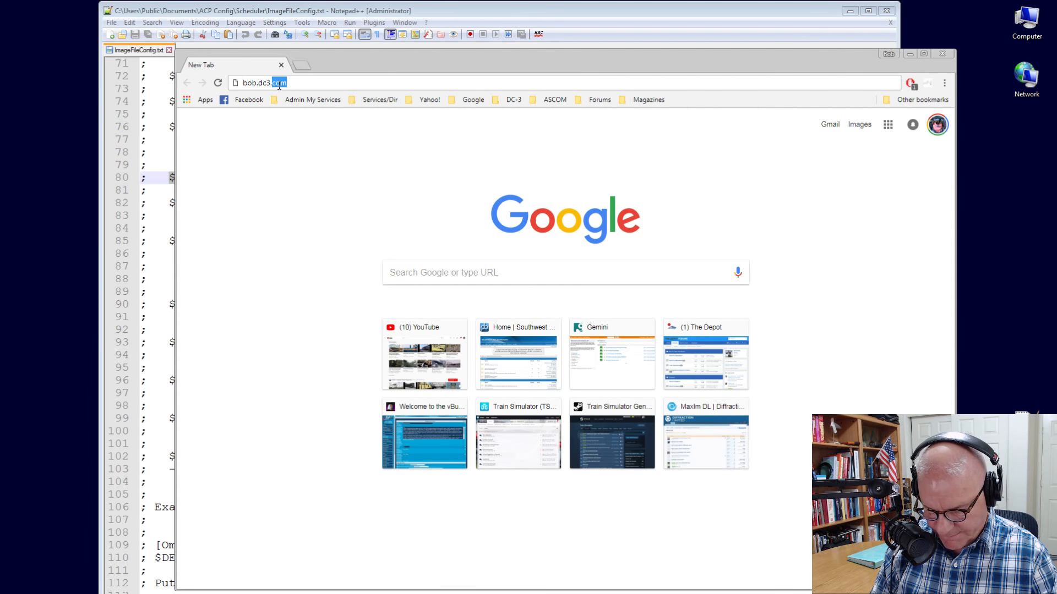
{"action": "key", "text": "Return"}
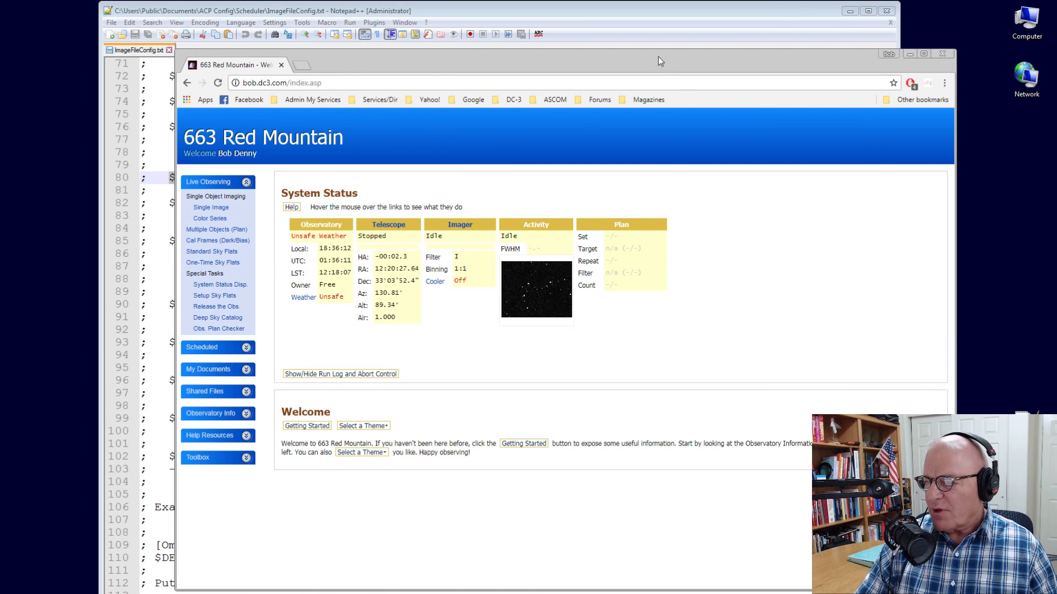
{"action": "left_click_drag", "start_coordinate": [658, 57], "coordinate": [590, 69]}
{"action": "left_click", "coordinate": [176, 383]}
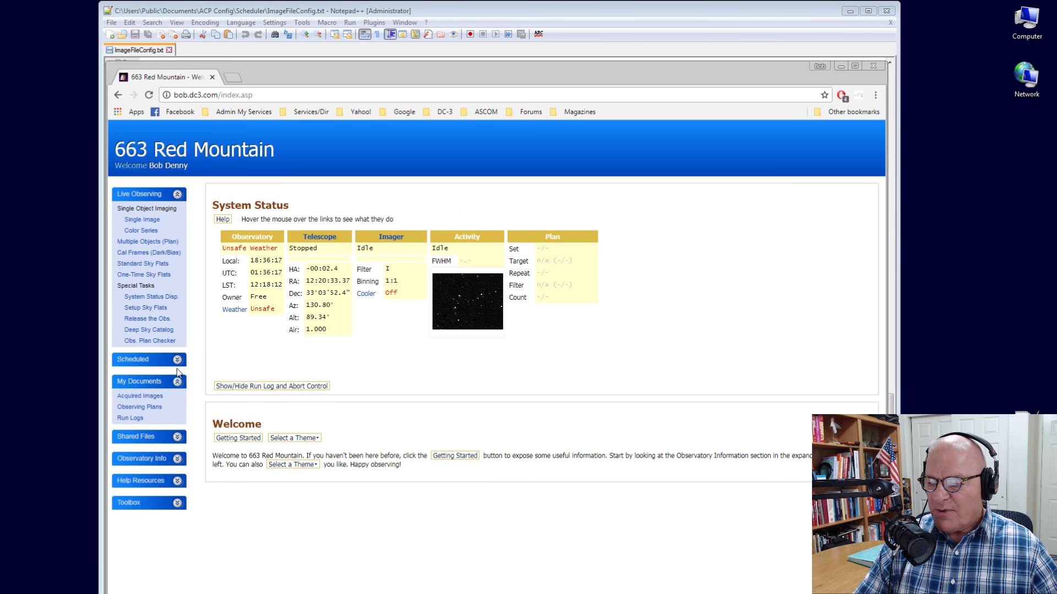
{"action": "left_click", "coordinate": [176, 382]}
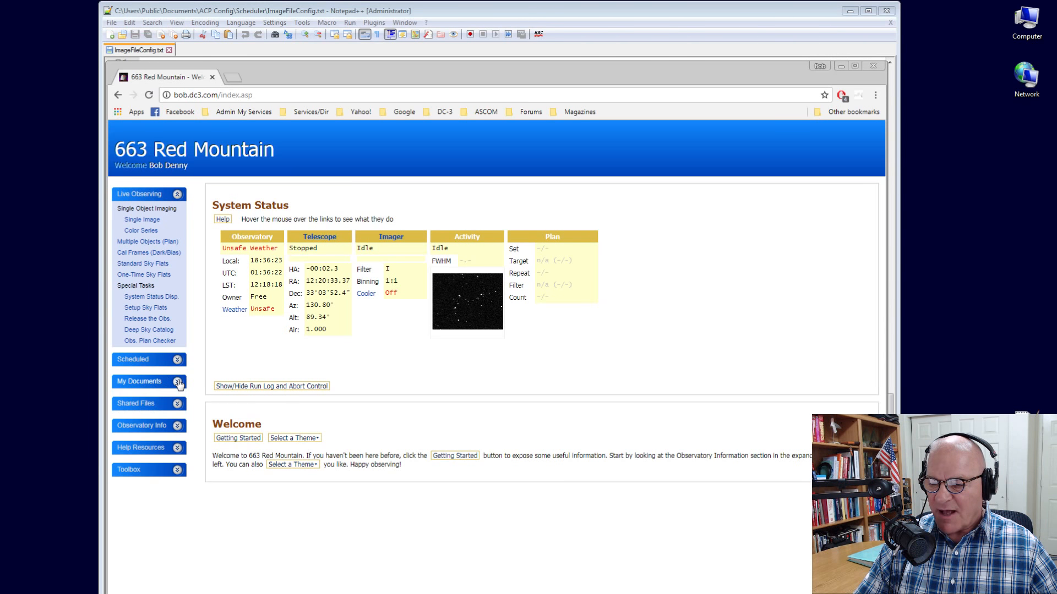
{"action": "left_click", "coordinate": [177, 382]}
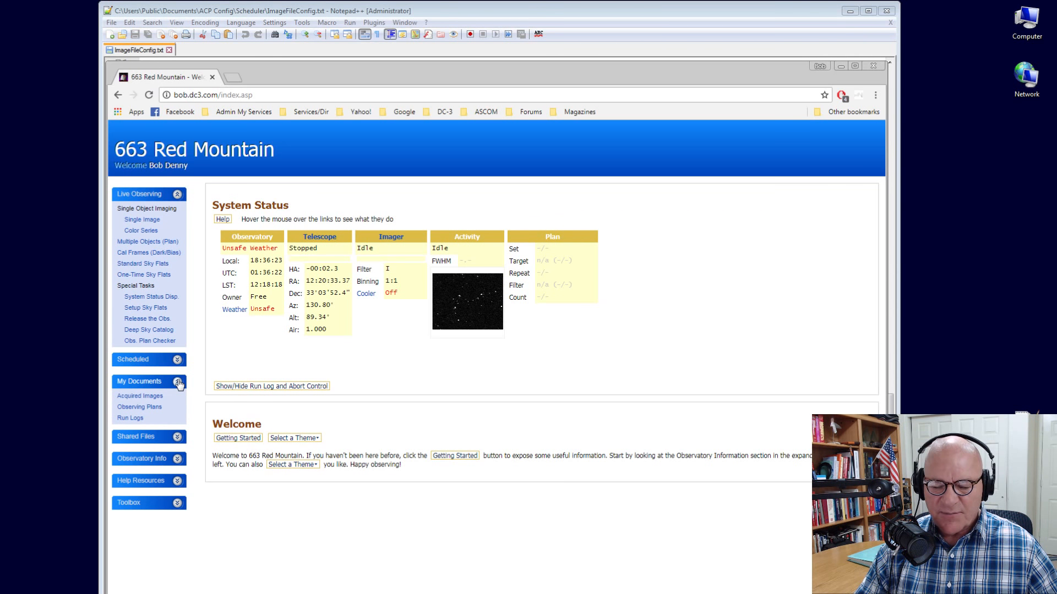
{"action": "left_click", "coordinate": [156, 408]}
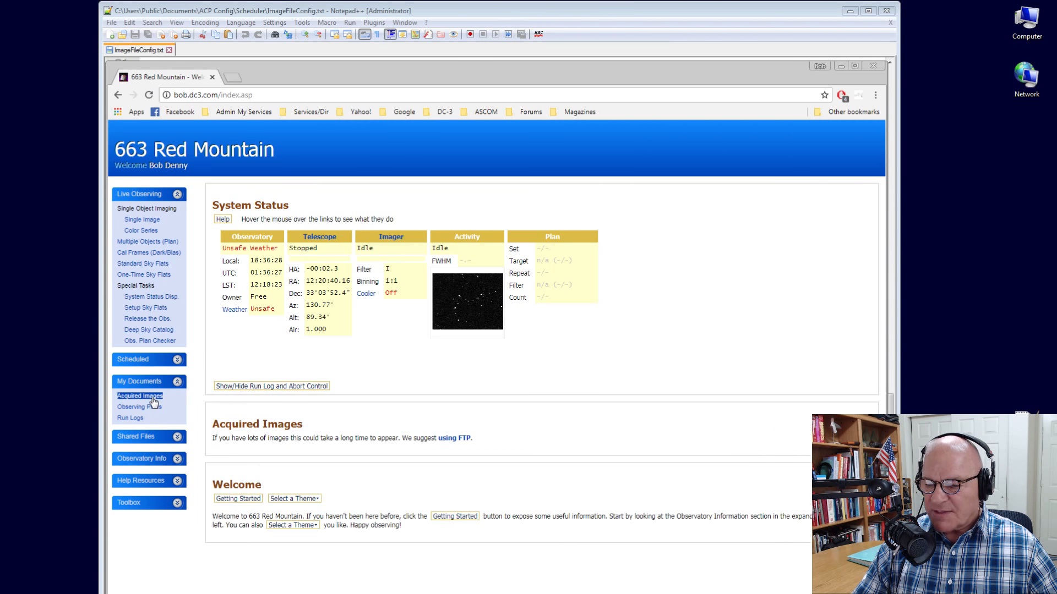
{"action": "scroll", "coordinate": [573, 425], "scroll_direction": "down", "scroll_amount": 7}
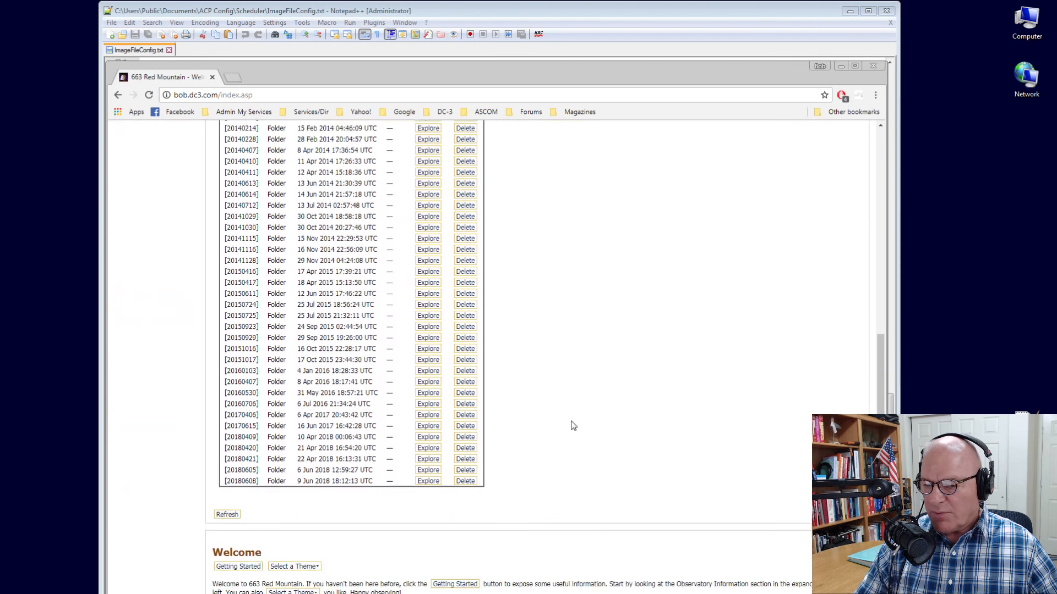
{"action": "left_click", "coordinate": [840, 66]}
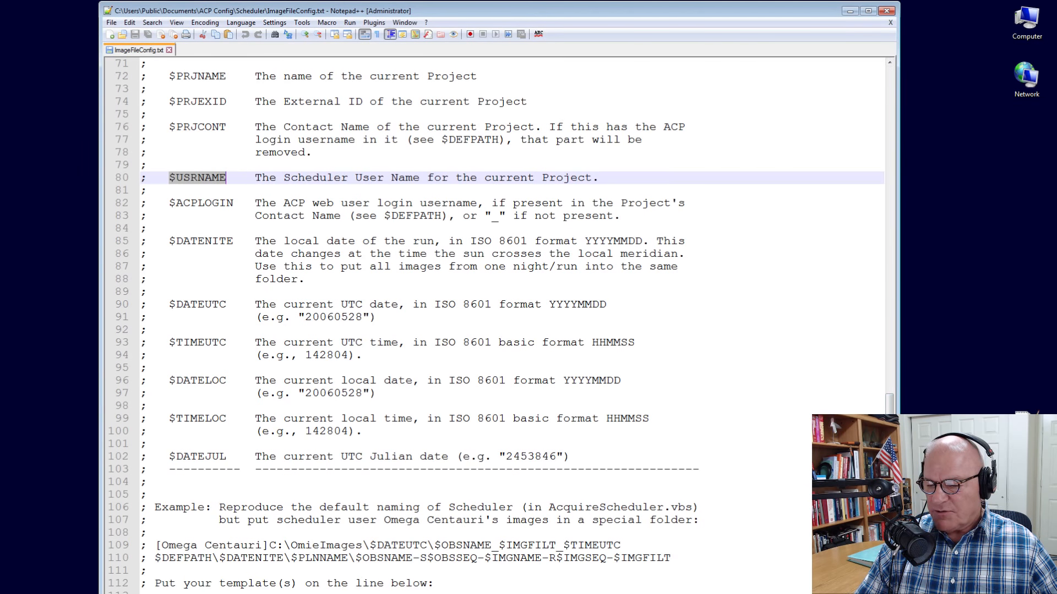
Below the template instructions, enter a bracketed user prefix followed by $DEFPATH\$DATENITE\$PLNNAME\$OBSNAME-S$OBSSEQ-$IMGNAME-R$IMGSEQ-$IMGFILT, and highlight its $DEFPATH token
{"action": "left_click", "coordinate": [198, 592]}
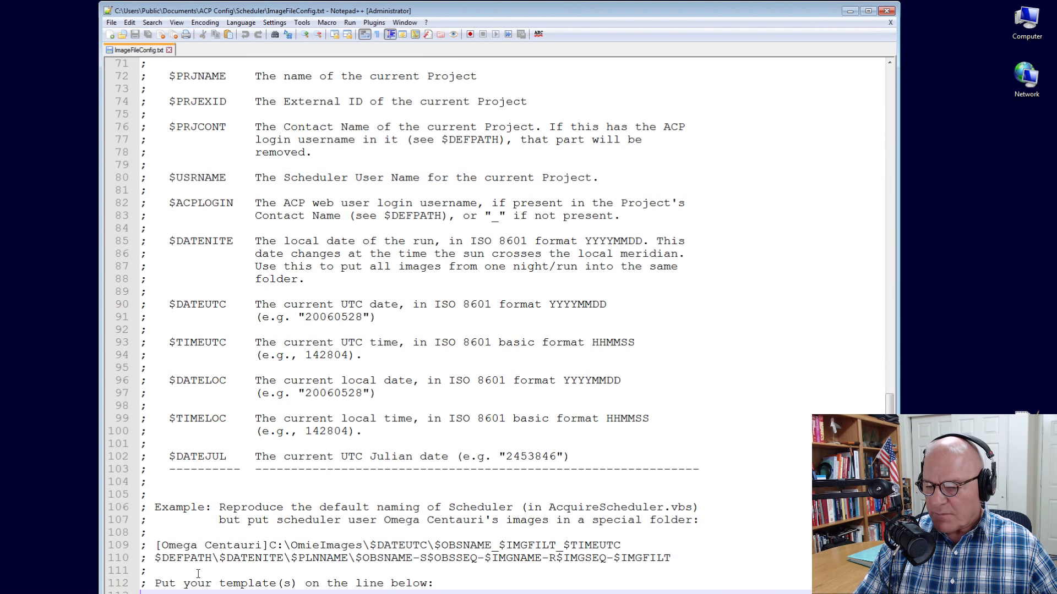
{"action": "left_click_drag", "start_coordinate": [155, 557], "coordinate": [664, 558]}
{"action": "left_click", "coordinate": [187, 593]}
{"action": "type", "text": "[t"}
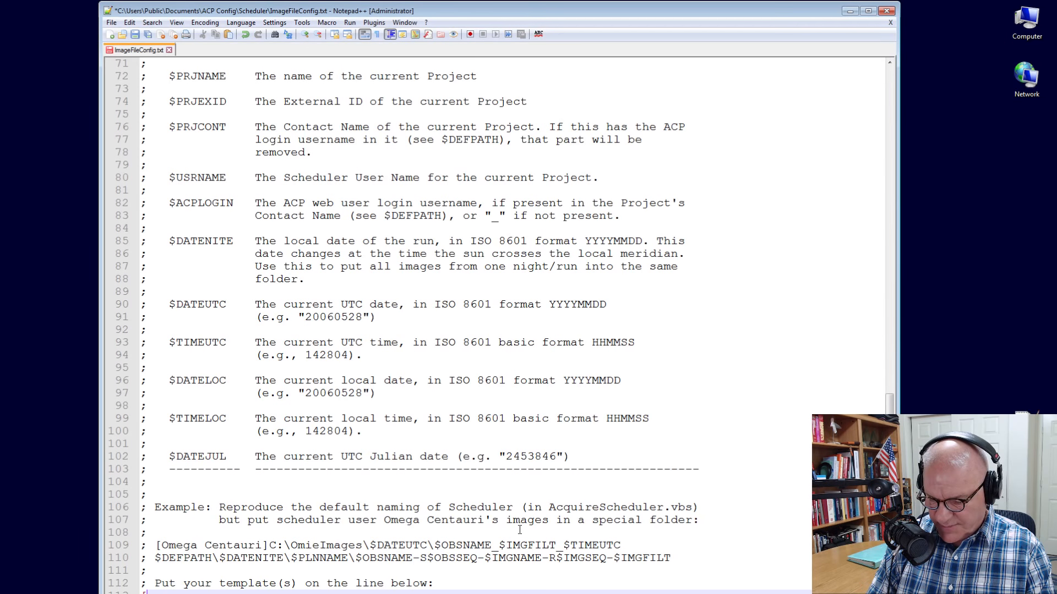
{"action": "type", "text": "]"}
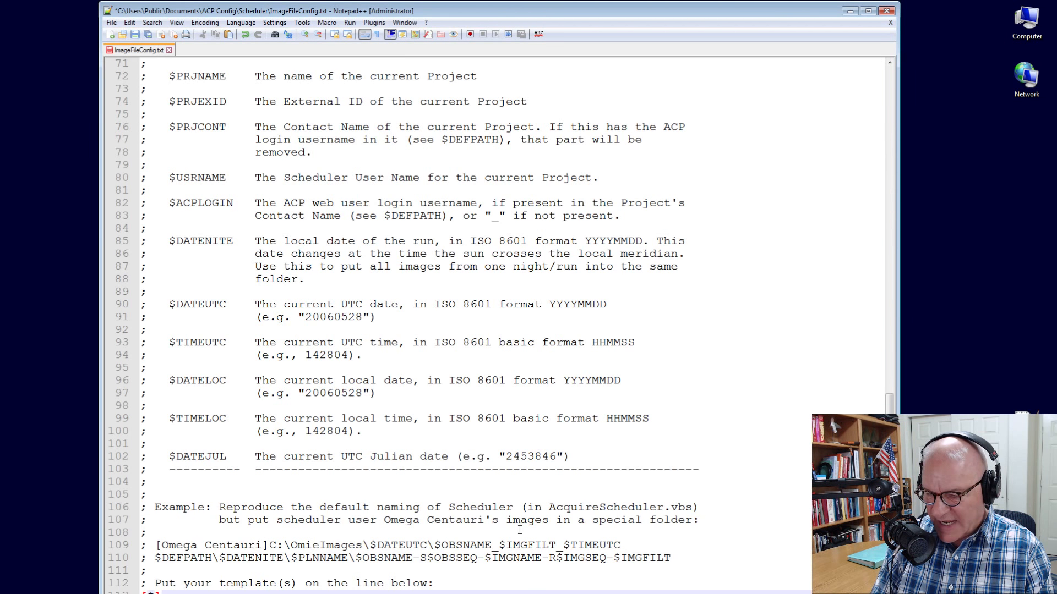
{"action": "type", "text": "$DEFPATH\\$DATENITE\\$PLNNAME\\$OBSNAME-S$OBSSEQ-$IMGNAME-R$IMGSEQ-$IMGFILT"}
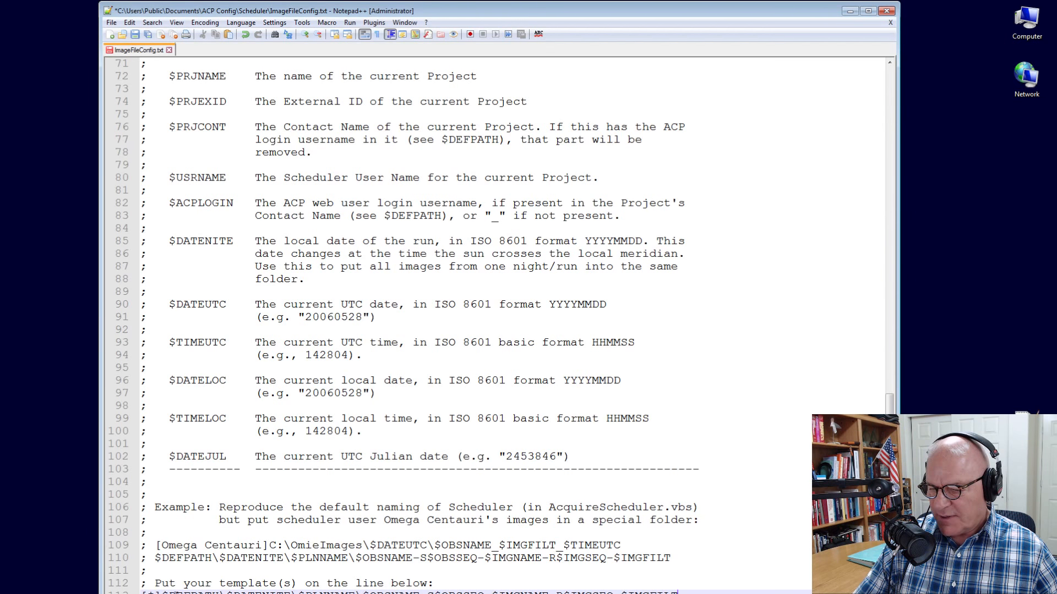
{"action": "left_click_drag", "start_coordinate": [163, 592], "coordinate": [223, 590]}
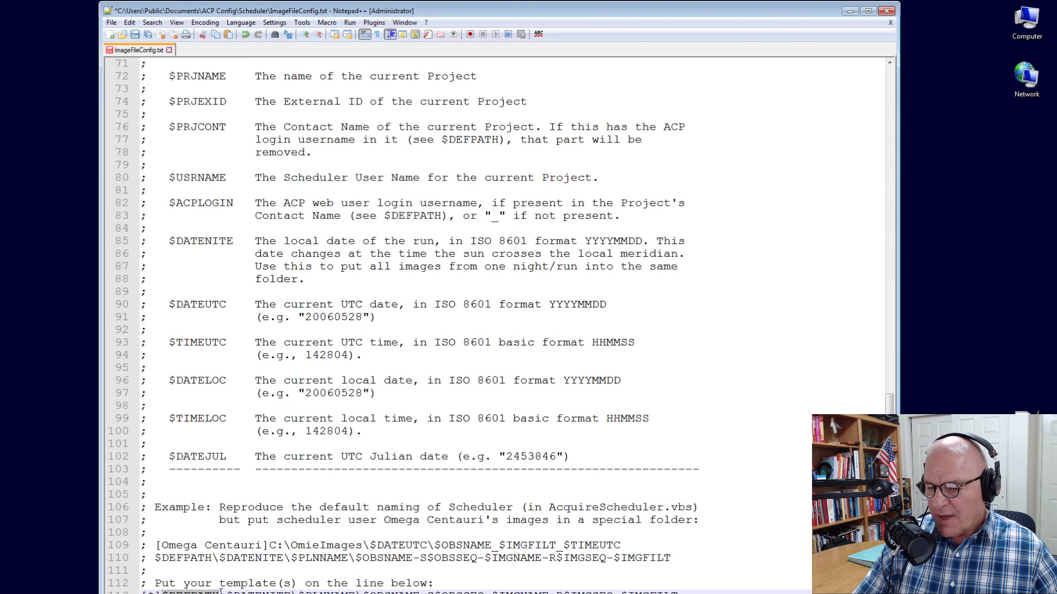
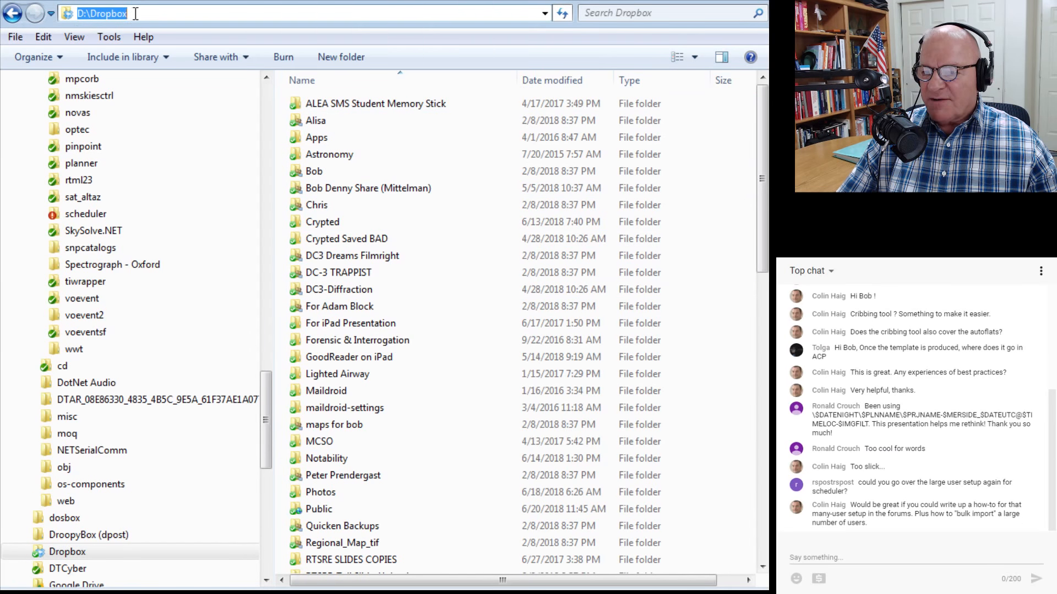
Highlight the D:\Dropbox folder path in the file browser and the USRNAME token name in ImageFileConfig.txt
{"action": "left_click_drag", "start_coordinate": [134, 15], "coordinate": [73, 14]}
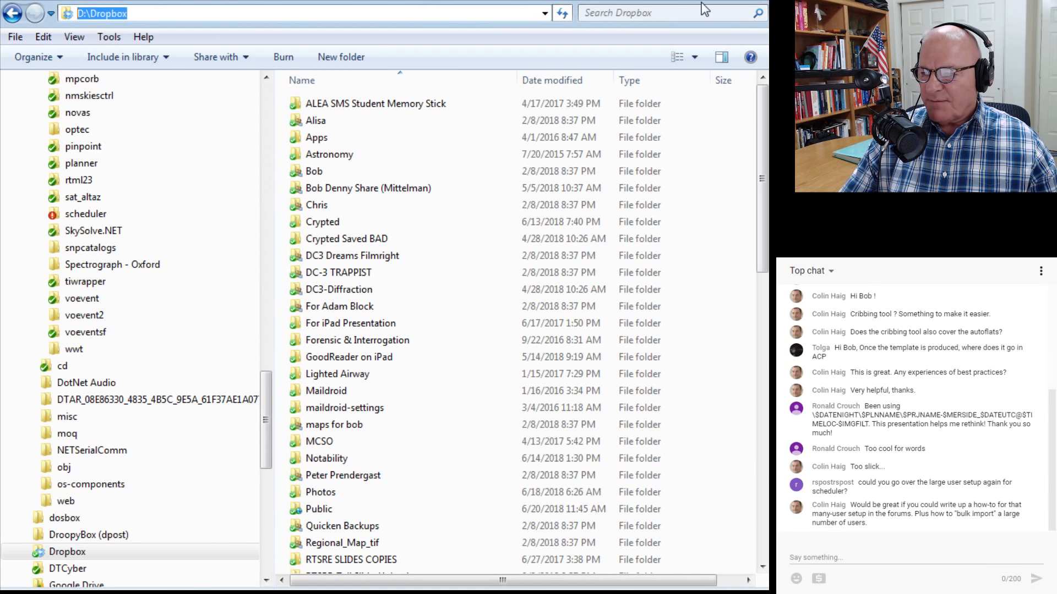
{"action": "key", "text": "alt+Tab"}
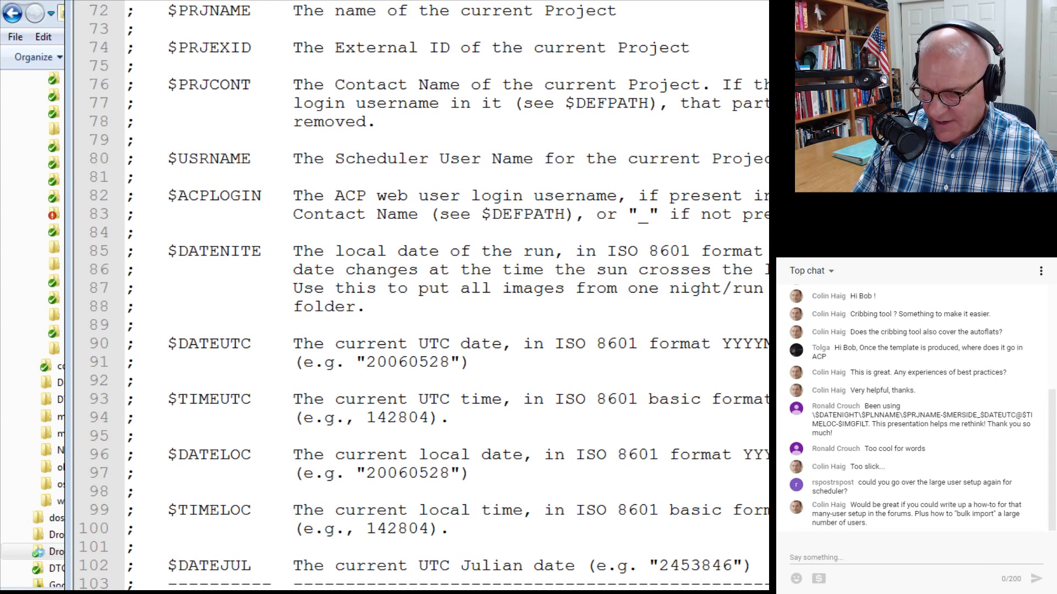
{"action": "double_click", "coordinate": [214, 159]}
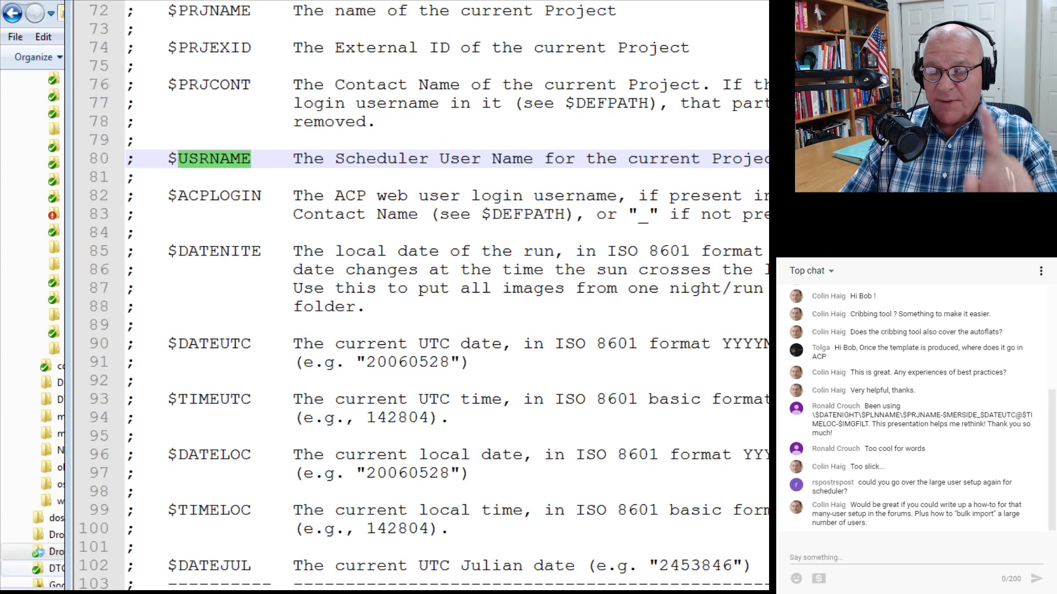